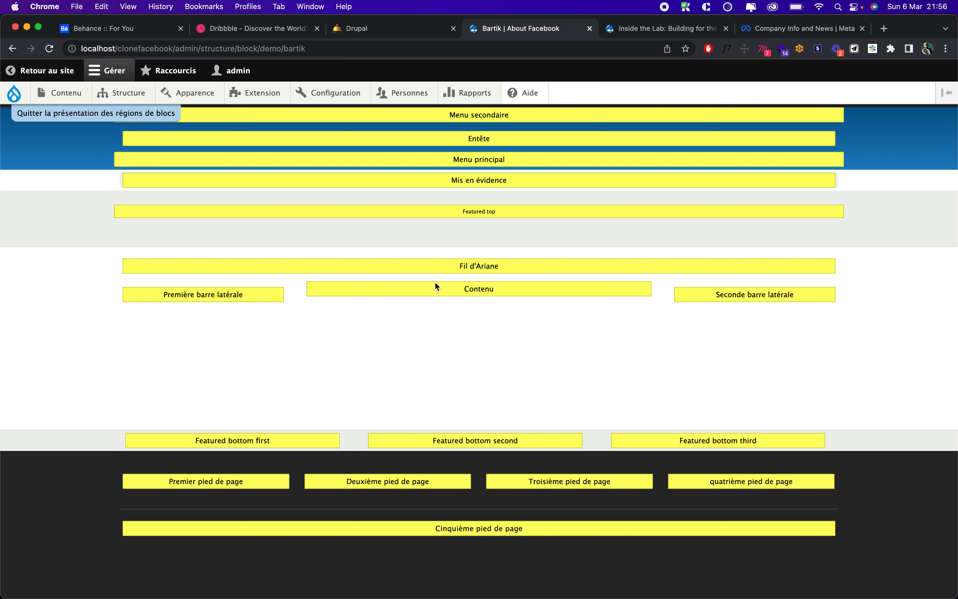
Leave the block region preview and review which blocks are assigned to each Bartik region
left_click(123, 116)
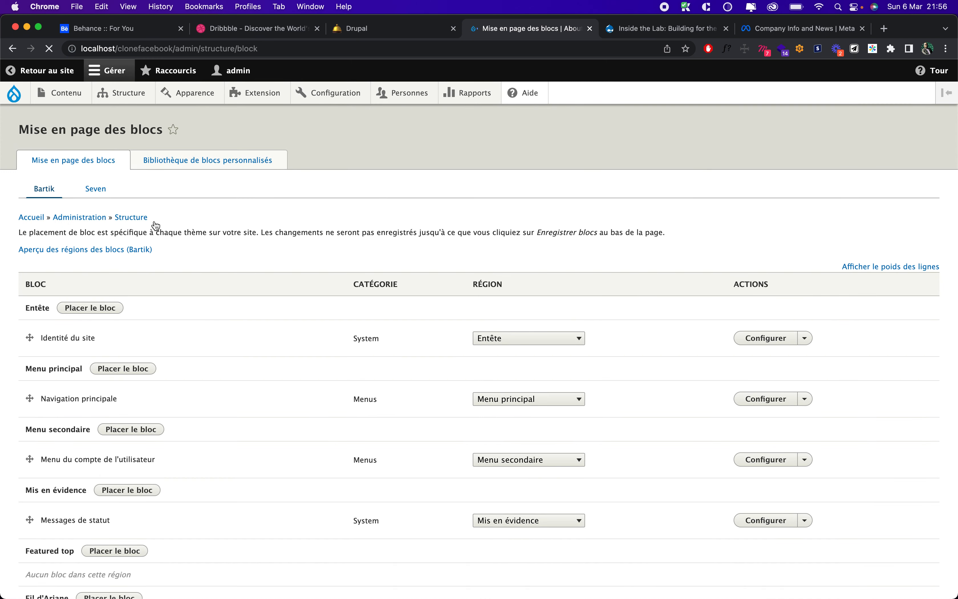
scroll(79, 282, "down", 3)
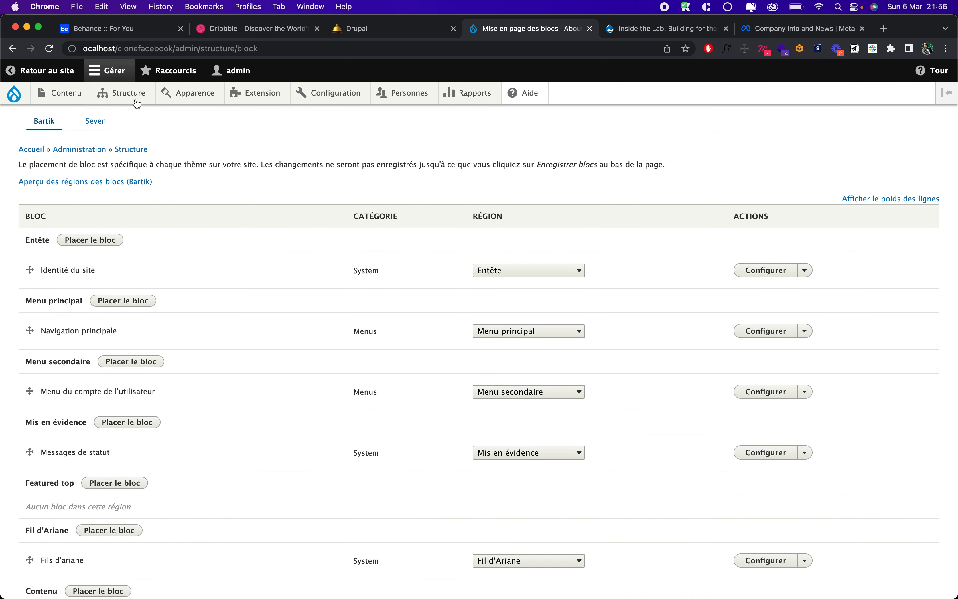
mouse_move(128, 92)
scroll(36, 242, "down", 1)
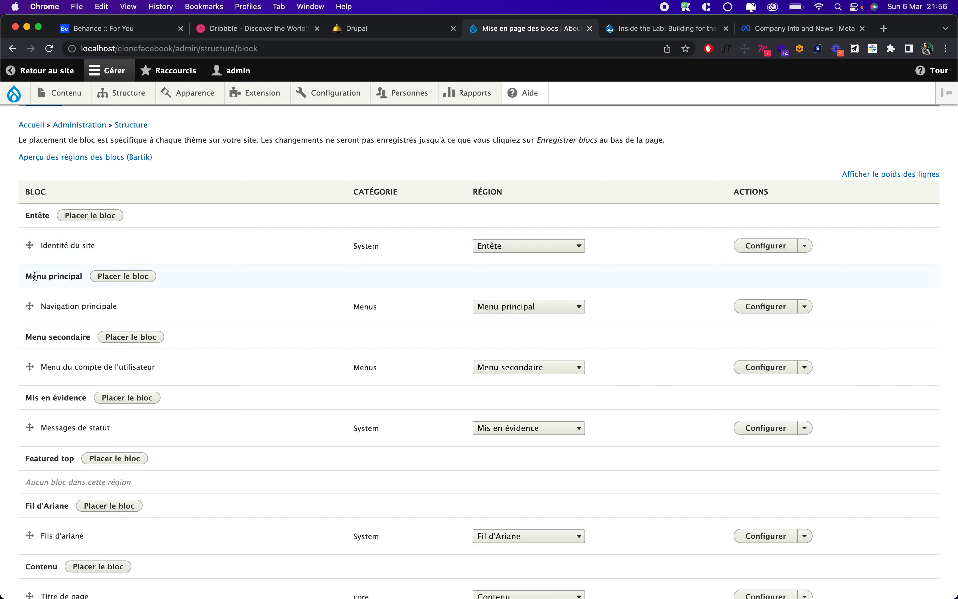
scroll(40, 341, "down", 8)
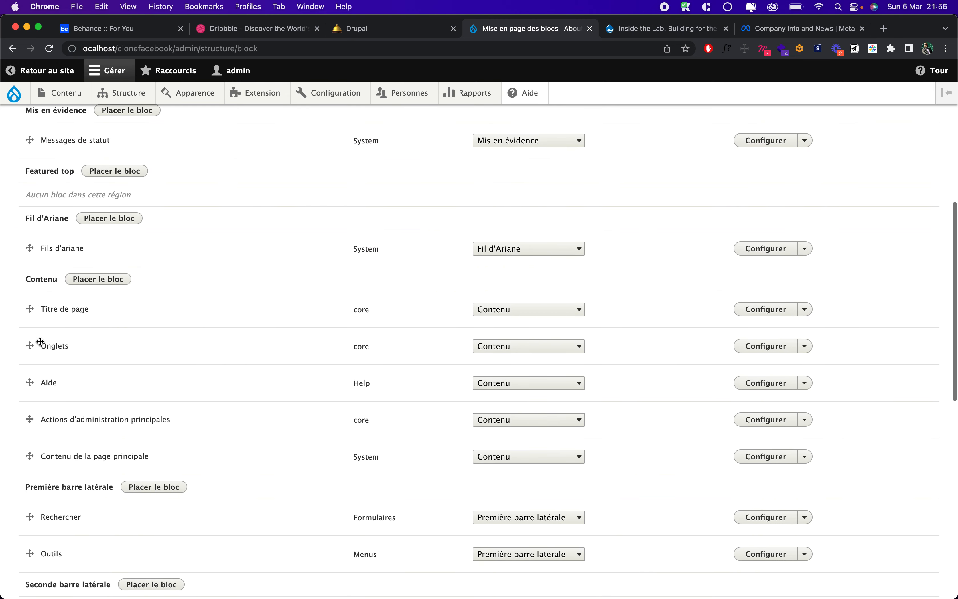
scroll(39, 341, "up", 10)
scroll(45, 331, "down", 2)
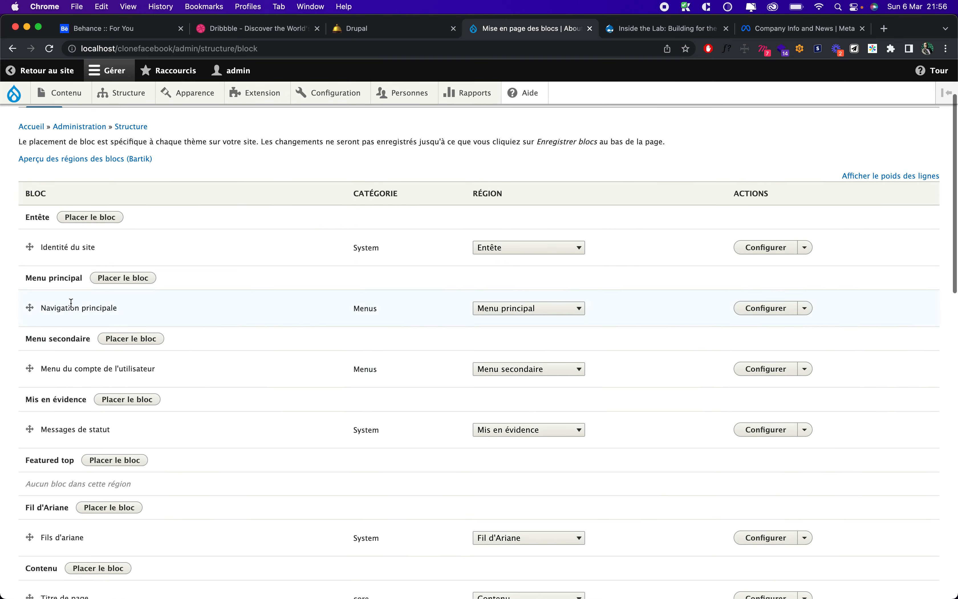
Review the blocks available for placement in the Menu principal region without placing any
left_click(126, 281)
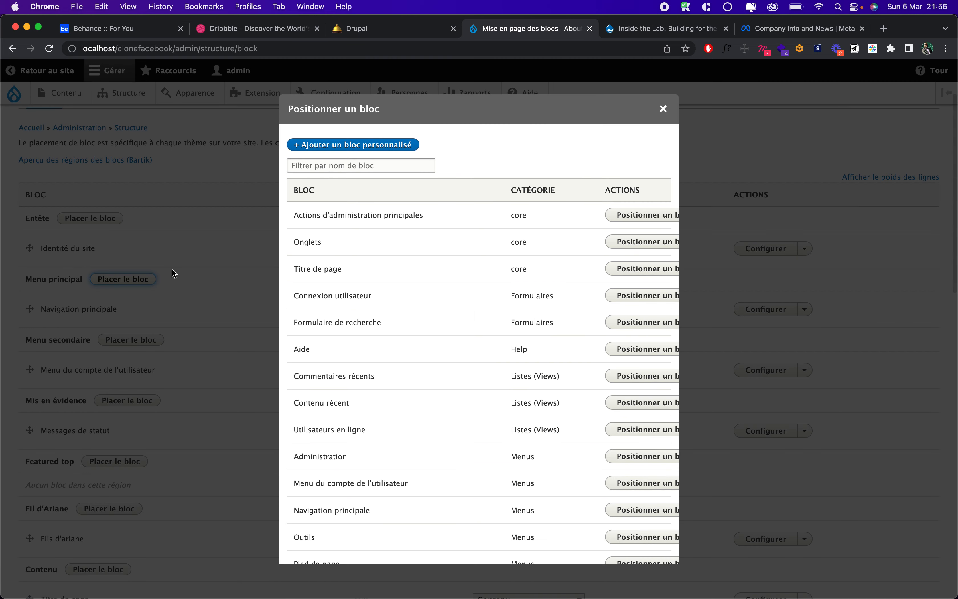
scroll(377, 280, "down", 6)
scroll(377, 281, "up", 6)
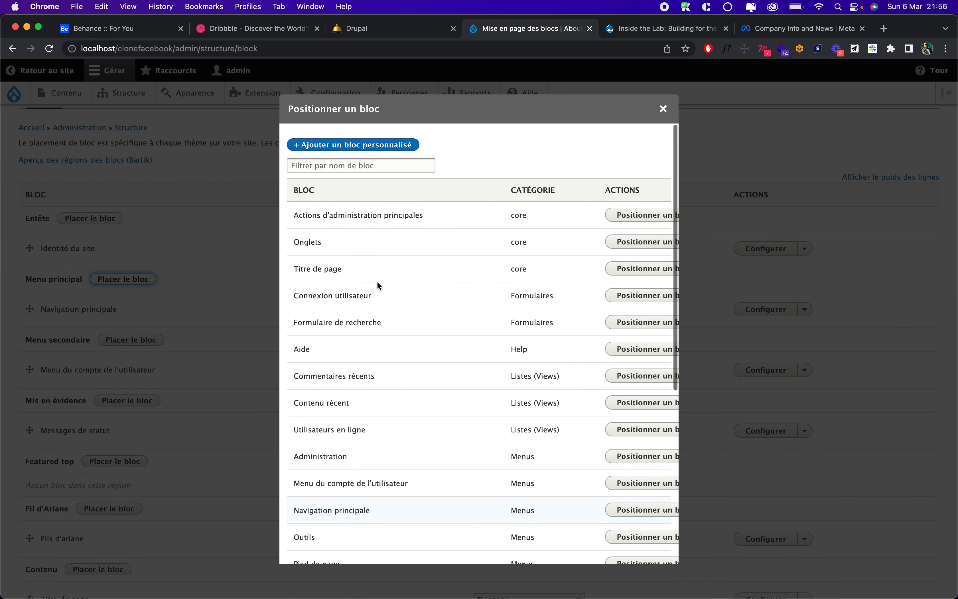
left_click(663, 109)
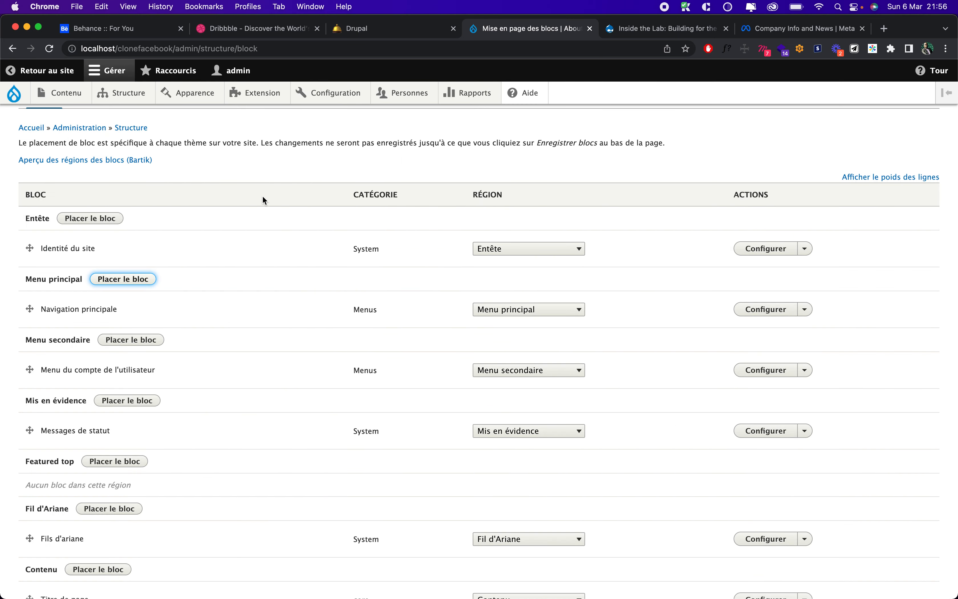
Recheck the Bartik region preview, and examine the "Contenu de la page principale" block and its category in the block layout
left_click(79, 159)
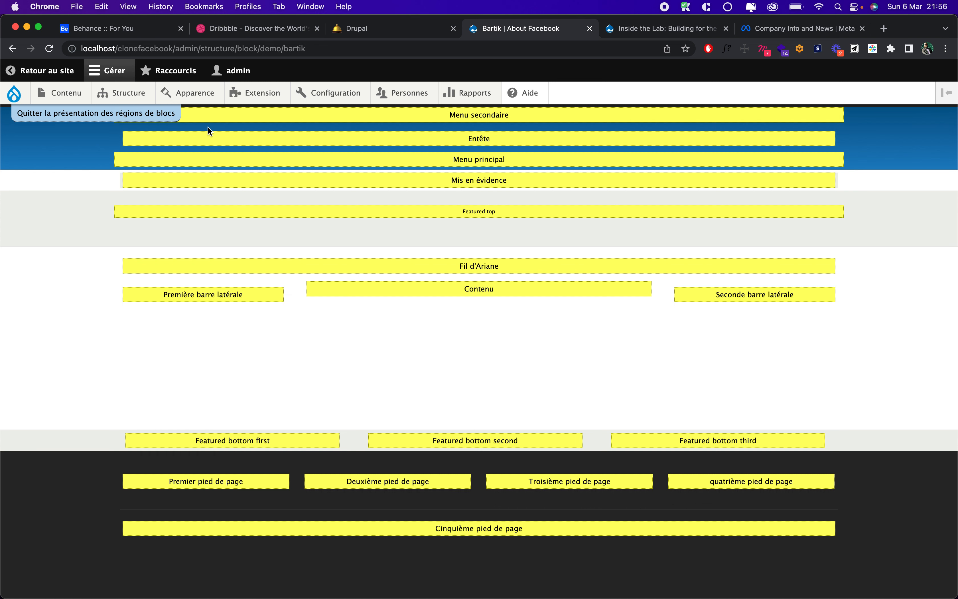
left_click(131, 118)
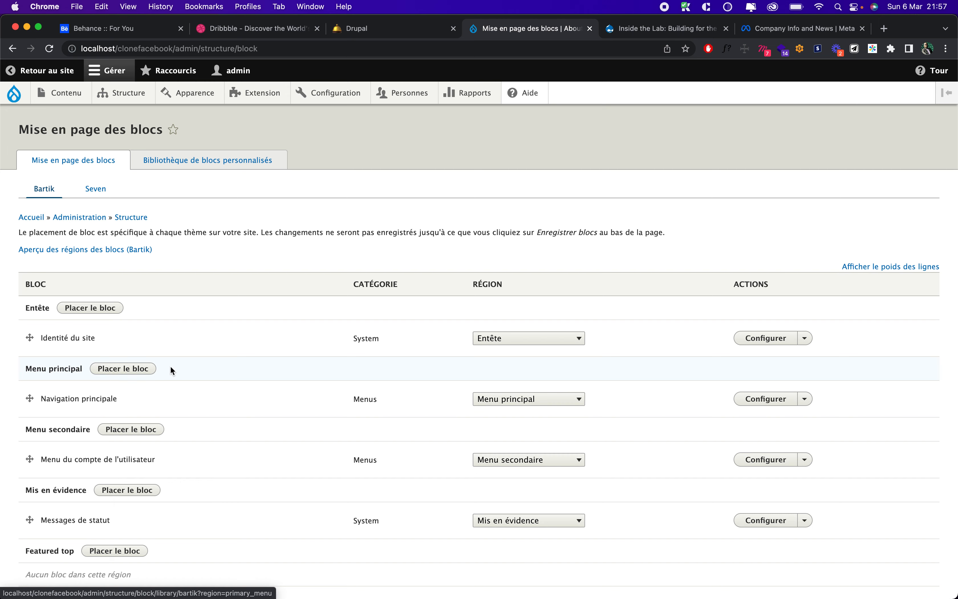
scroll(170, 368, "down", 10)
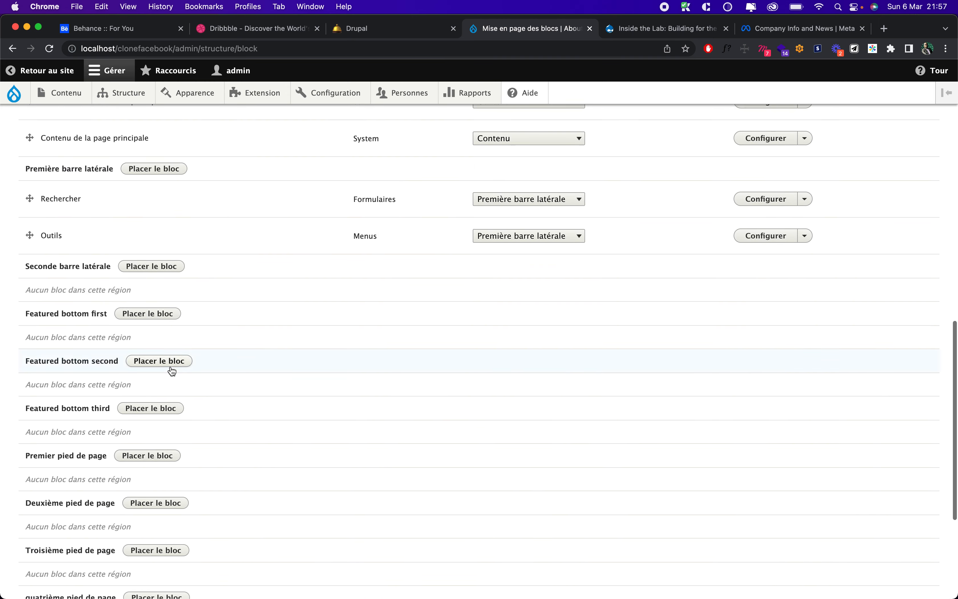
scroll(170, 367, "up", 15)
scroll(168, 261, "down", 20)
scroll(170, 265, "up", 10)
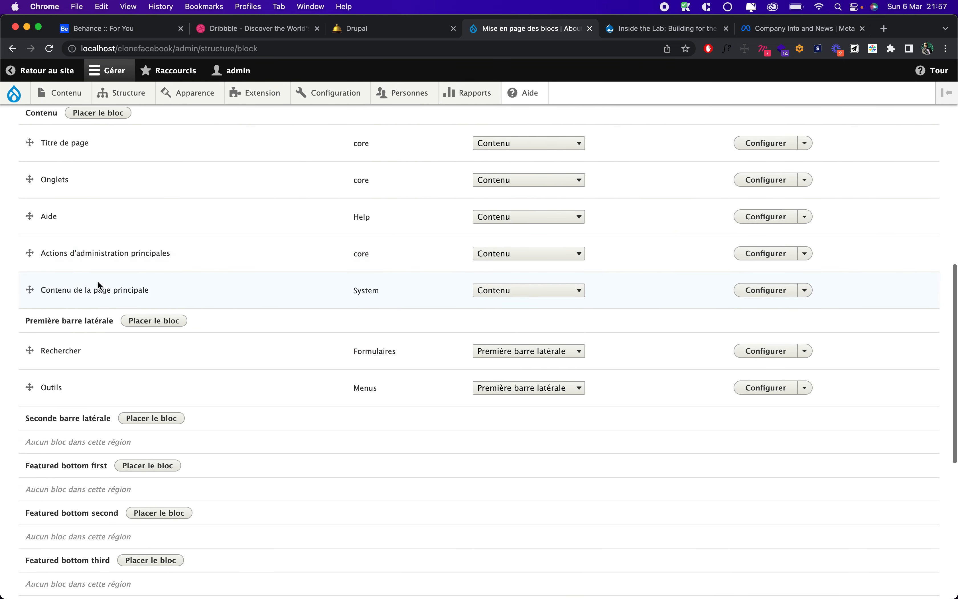
scroll(99, 283, "up", 3)
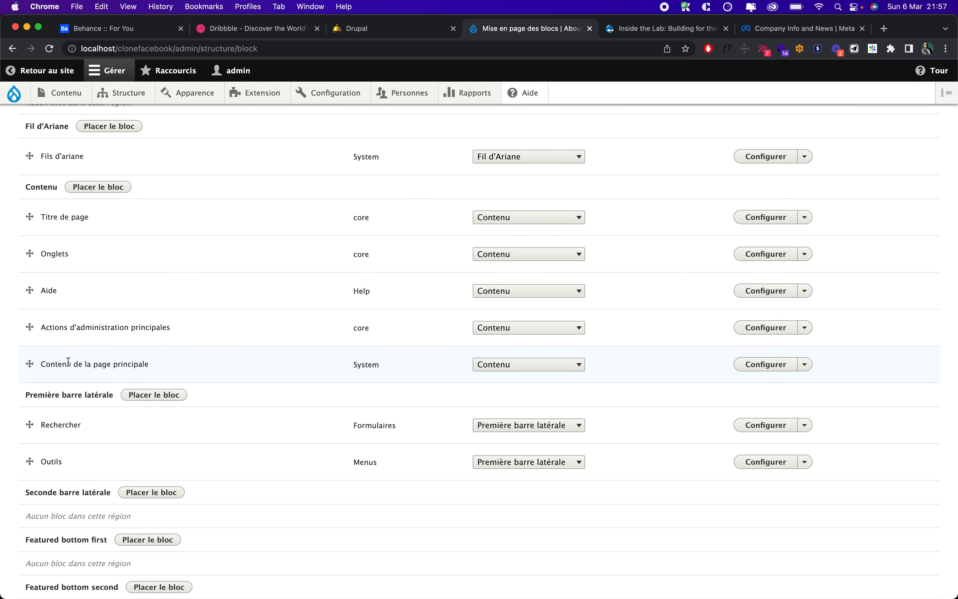
triple_click(68, 361)
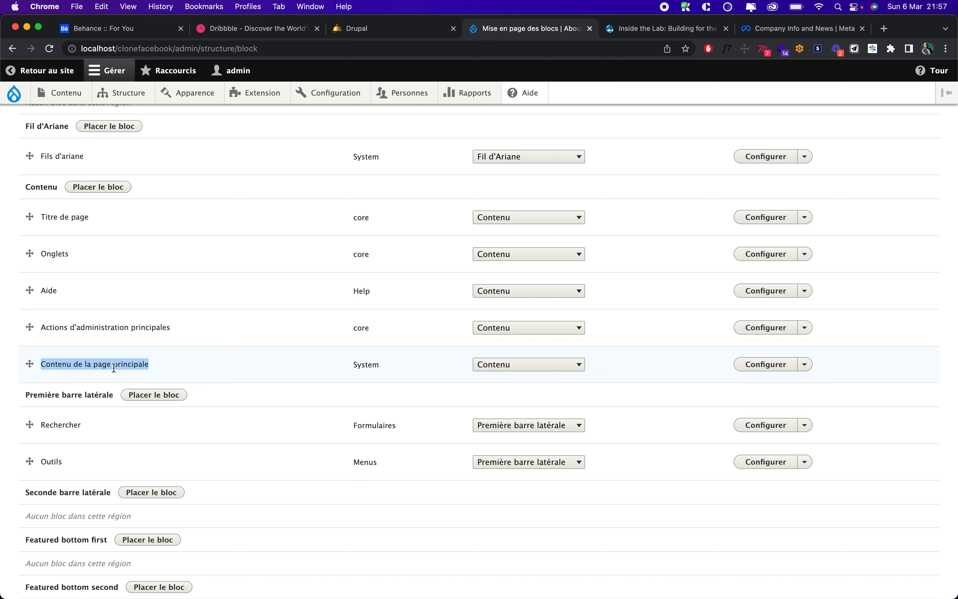
double_click(370, 364)
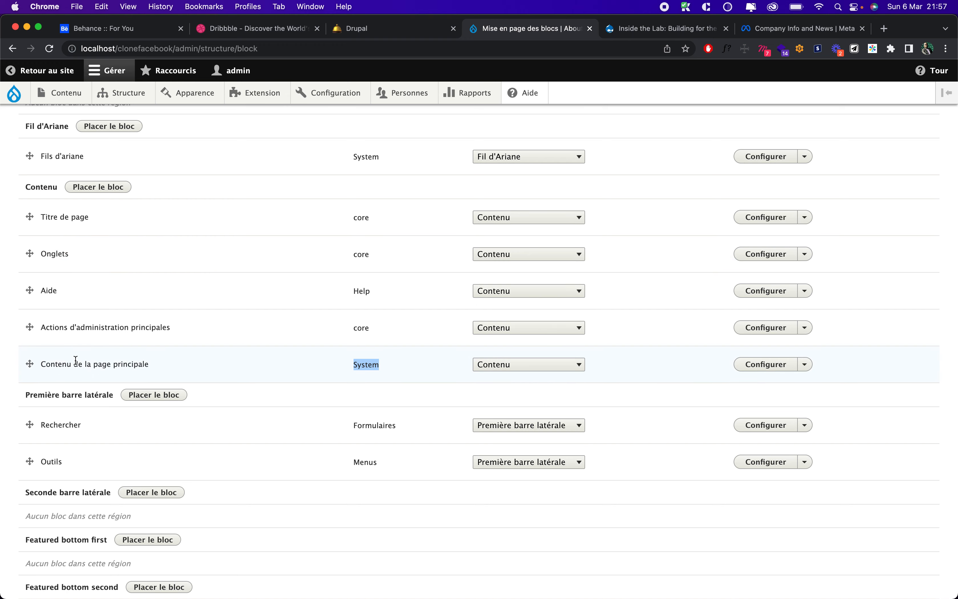
Go to the site's home page and examine the form on the Nous contacter page
scroll(174, 145, "up", 12)
left_click(37, 220)
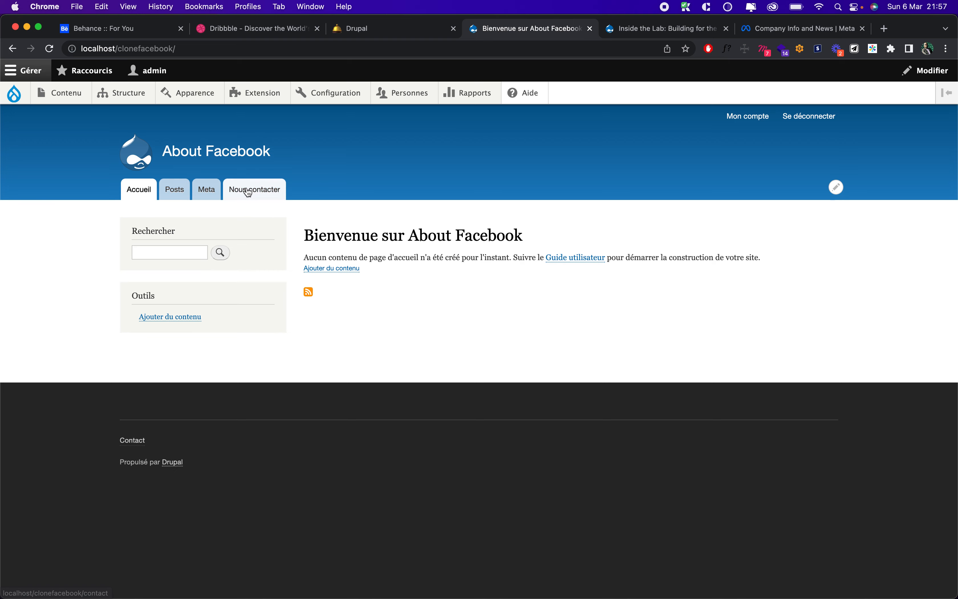
left_click(249, 193)
left_click(366, 350)
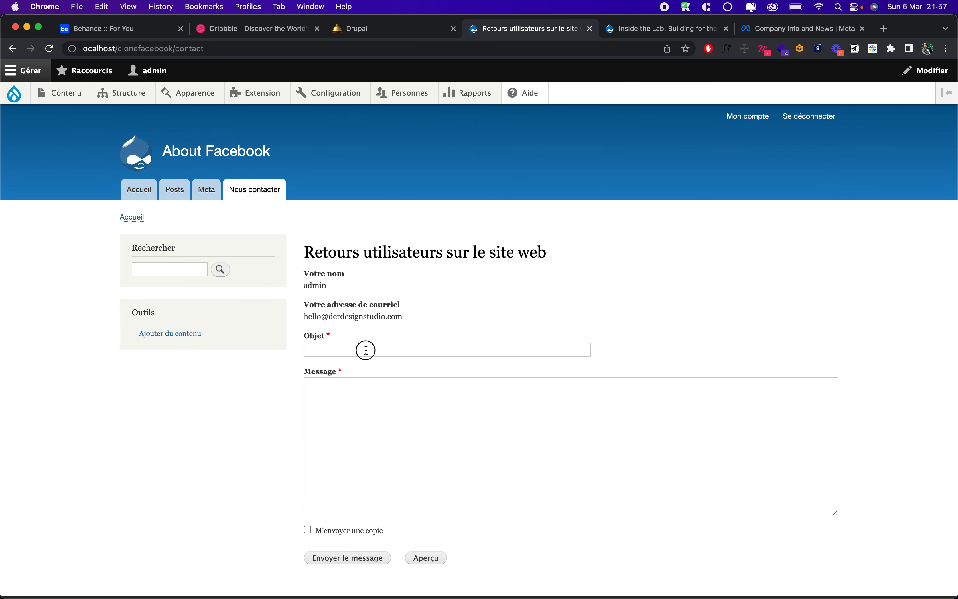
left_click(357, 412)
scroll(357, 413, "down", 3)
left_click(304, 279)
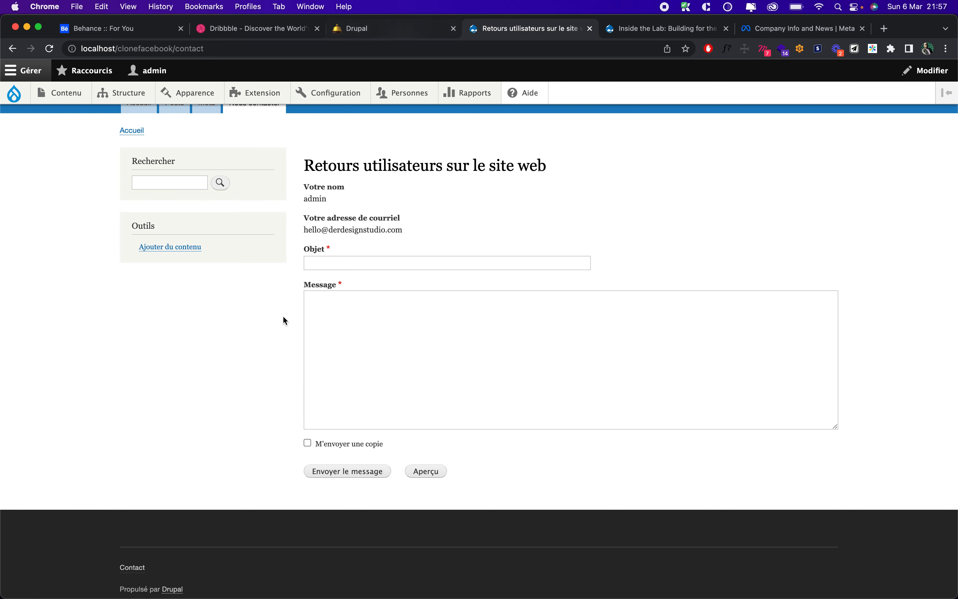
scroll(286, 320, "up", 3)
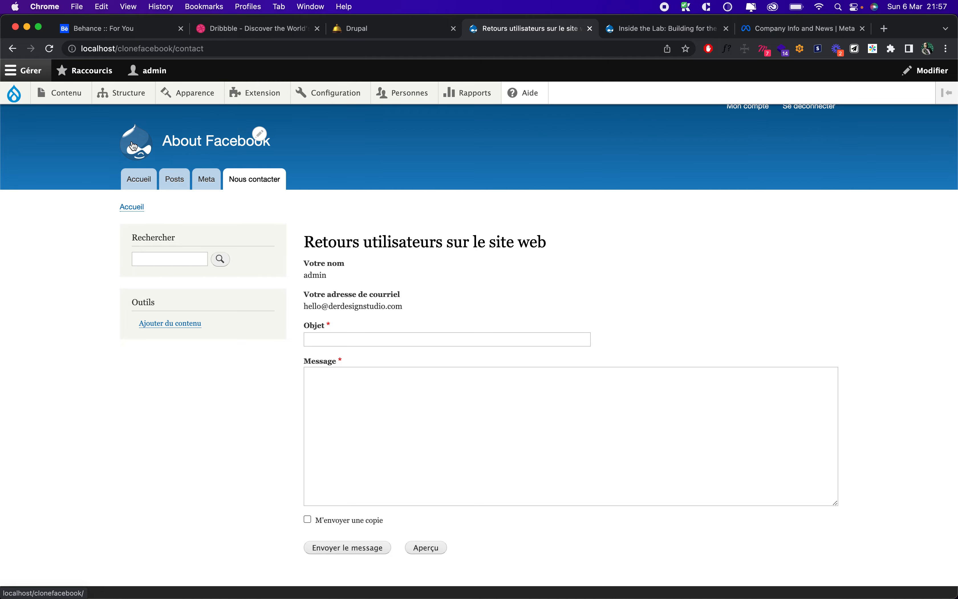
Switch to the Formation Drupal file in Figma and examine the Accueil, Actualités and Vidéos page mockups
key("ctrl+Up")
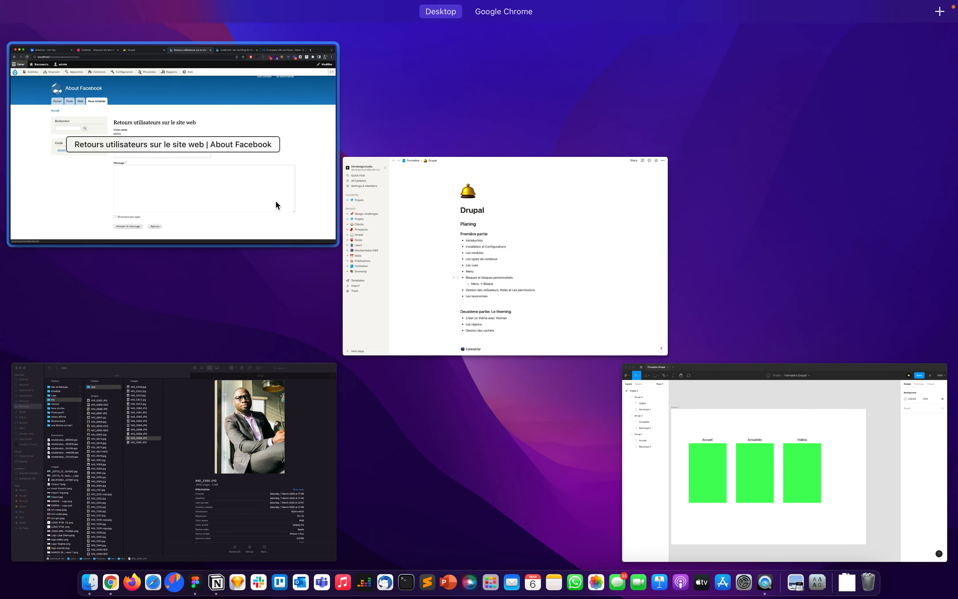
left_click(726, 471)
scroll(387, 362, "up", 2)
scroll(386, 362, "down", 4)
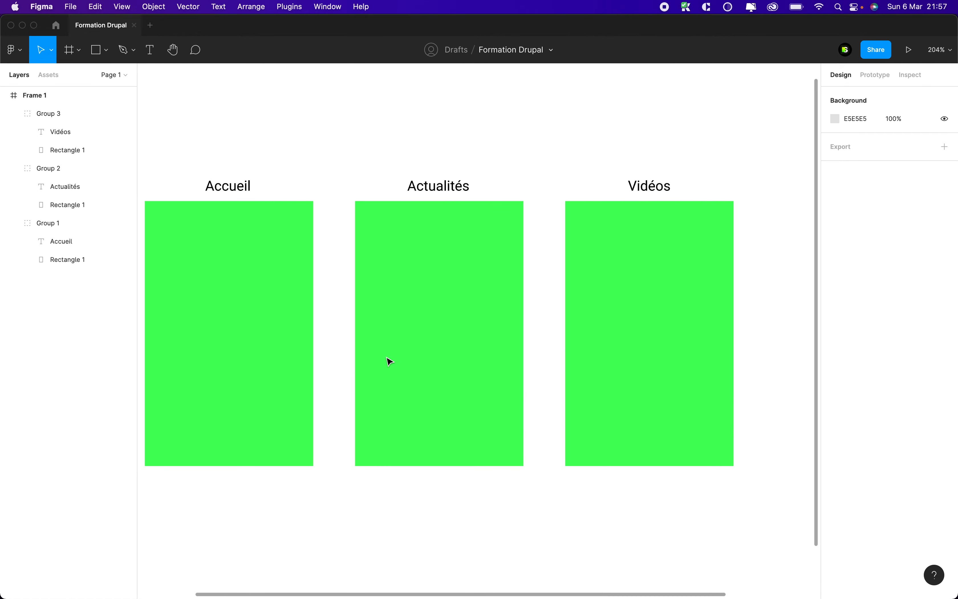
scroll(386, 362, "up", 3)
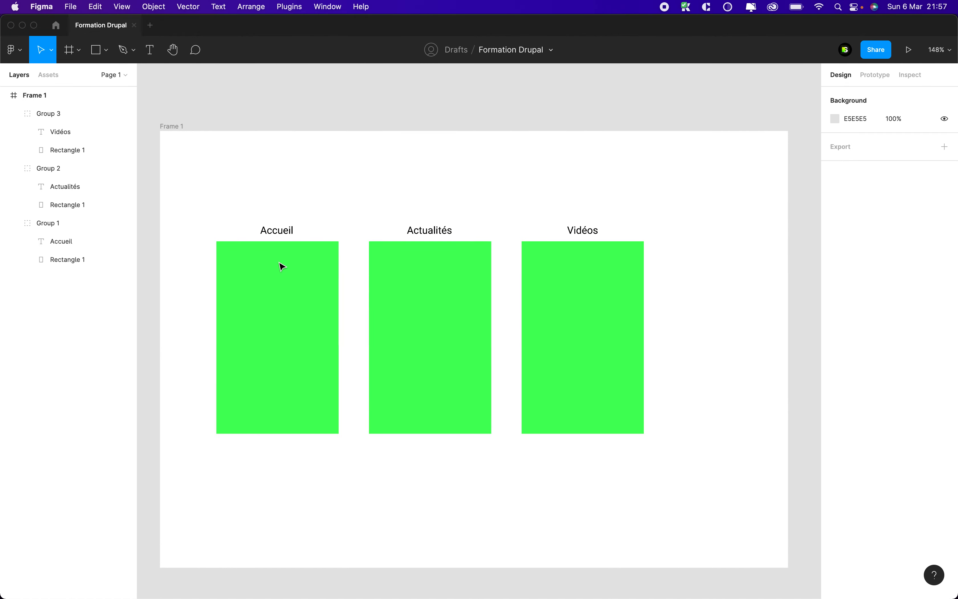
left_click(274, 297)
left_click(381, 291)
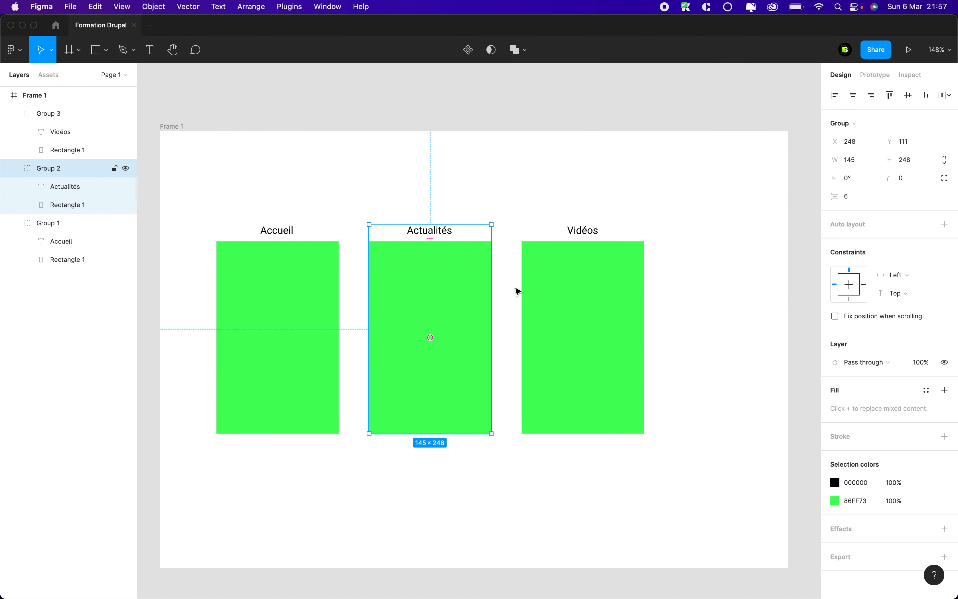
left_click(545, 295)
Add a grey rectangle to the Accueil mockup, centred horizontally in the lower half and sized 100 × 79
left_click(317, 325, "super")
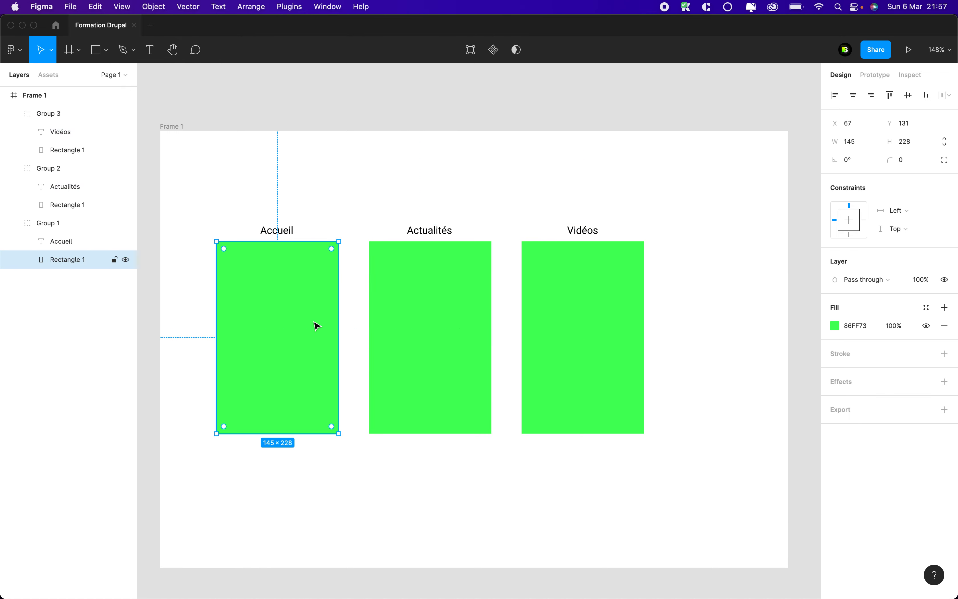
key("r")
left_click(242, 337)
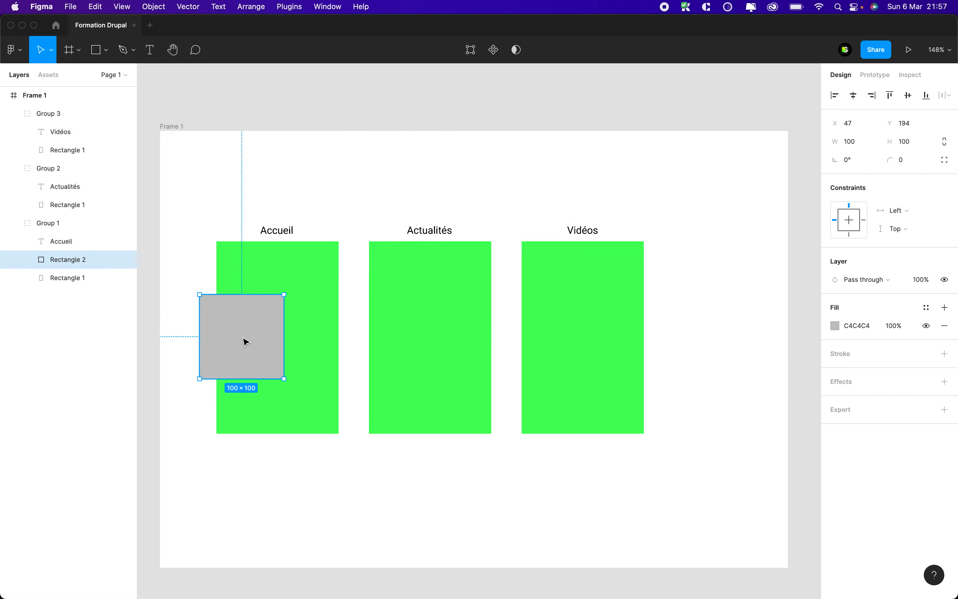
left_click_drag(243, 338, 282, 353)
left_click_drag(277, 307, 276, 325)
scroll(276, 325, "up", 3)
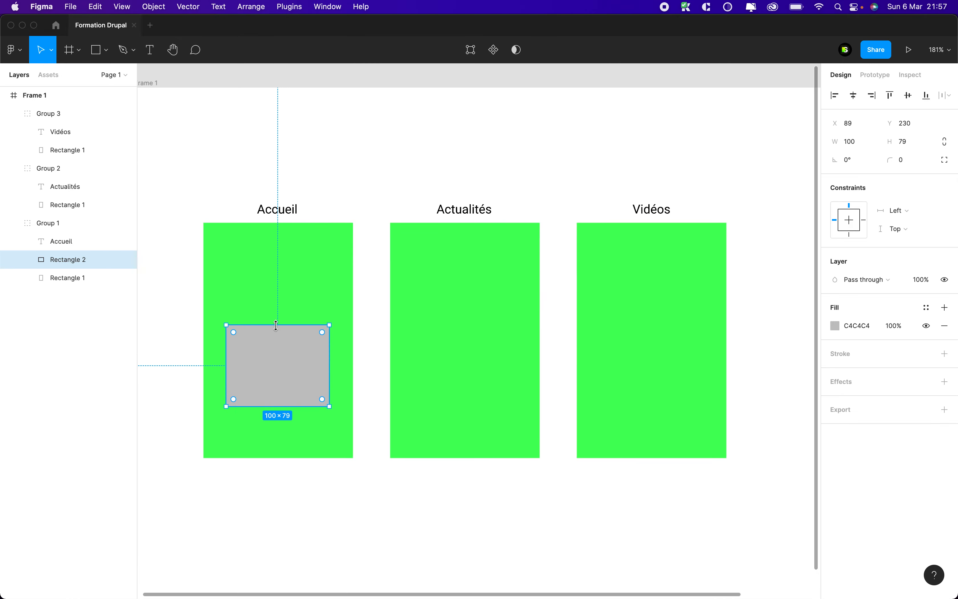
Group the grey rectangle in the Accueil mockup and add the text "Main content" inside the group
key("super+g")
double_click(263, 357)
key("t")
left_click(242, 361)
type("Mai")
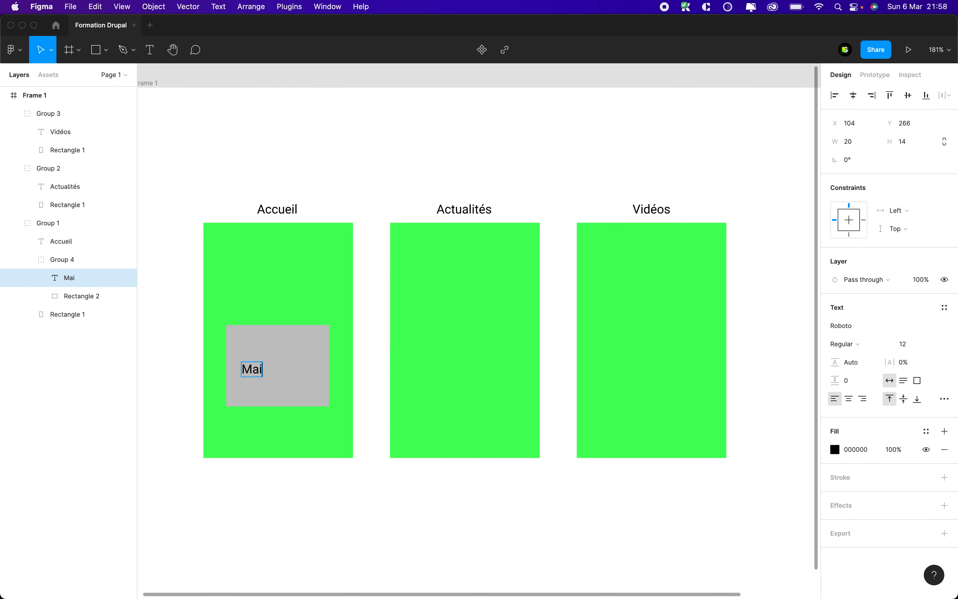
type("n content")
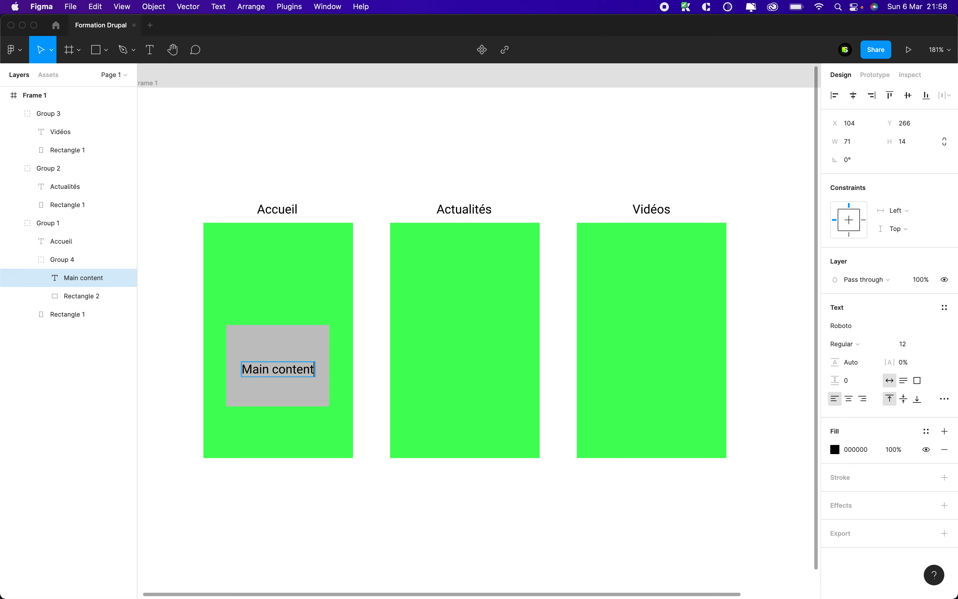
key("Escape")
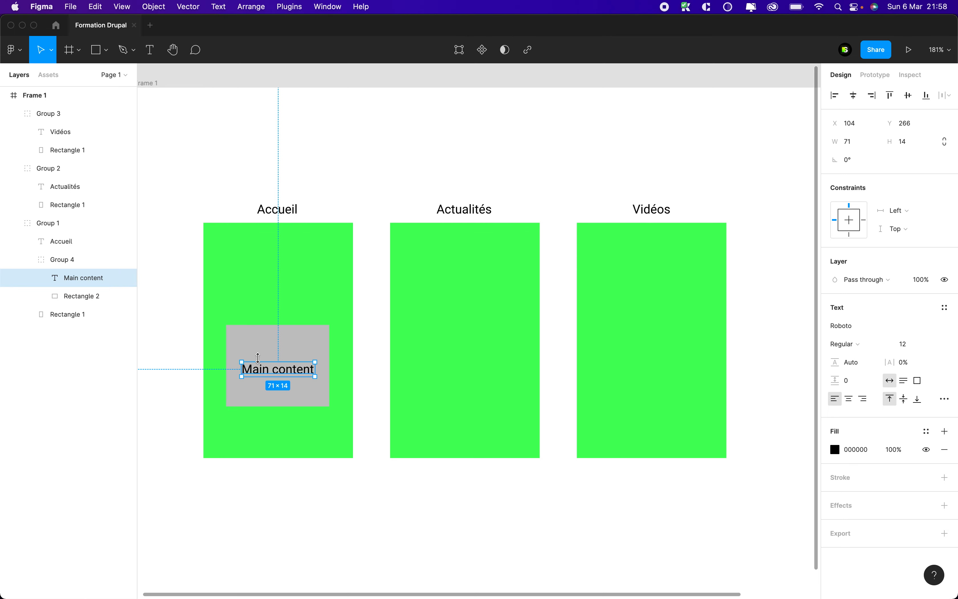
Copy the whole Main content group from the Accueil mockup into the Actualités mockup
left_click(265, 346)
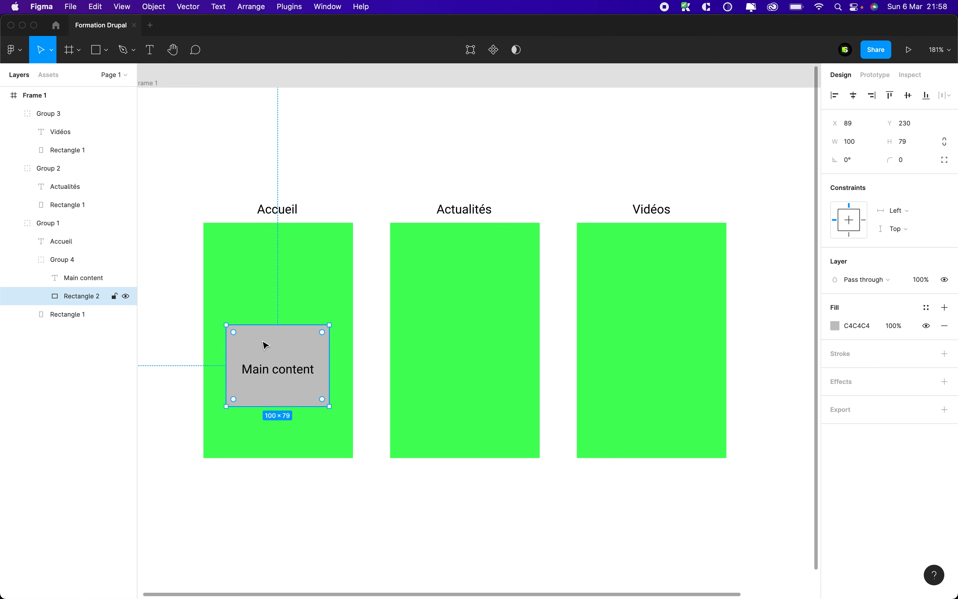
left_click(79, 260)
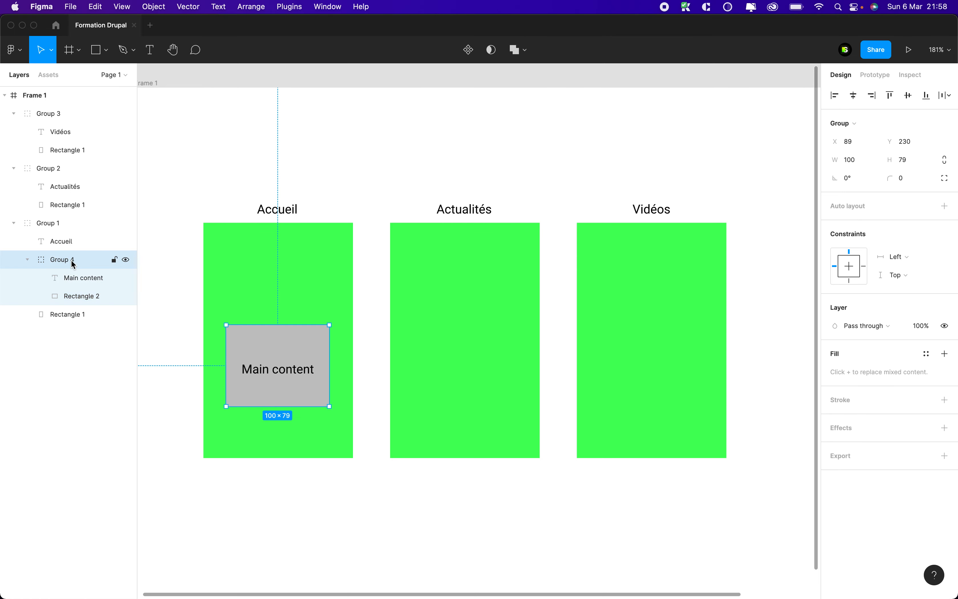
double_click(267, 373)
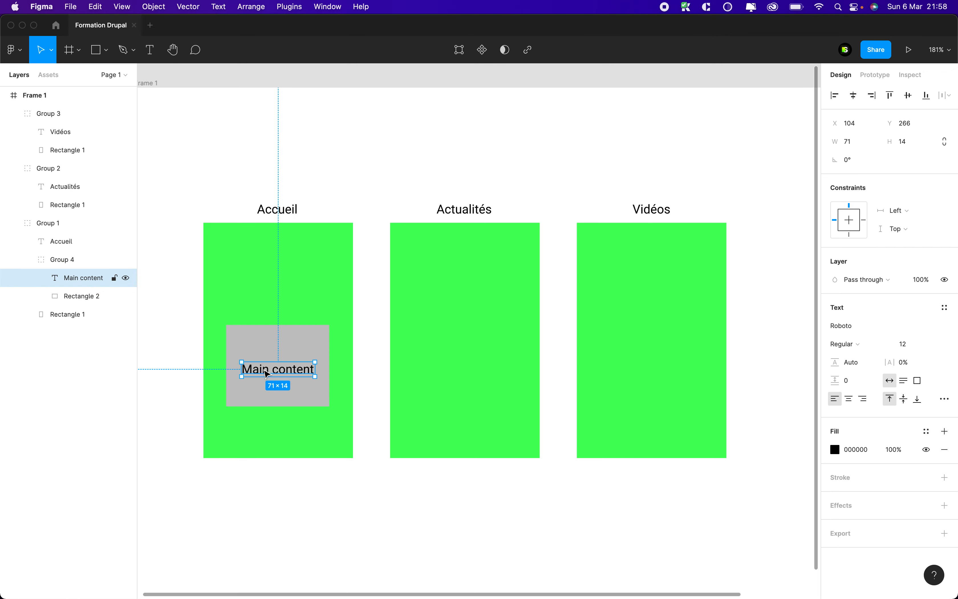
key("Escape")
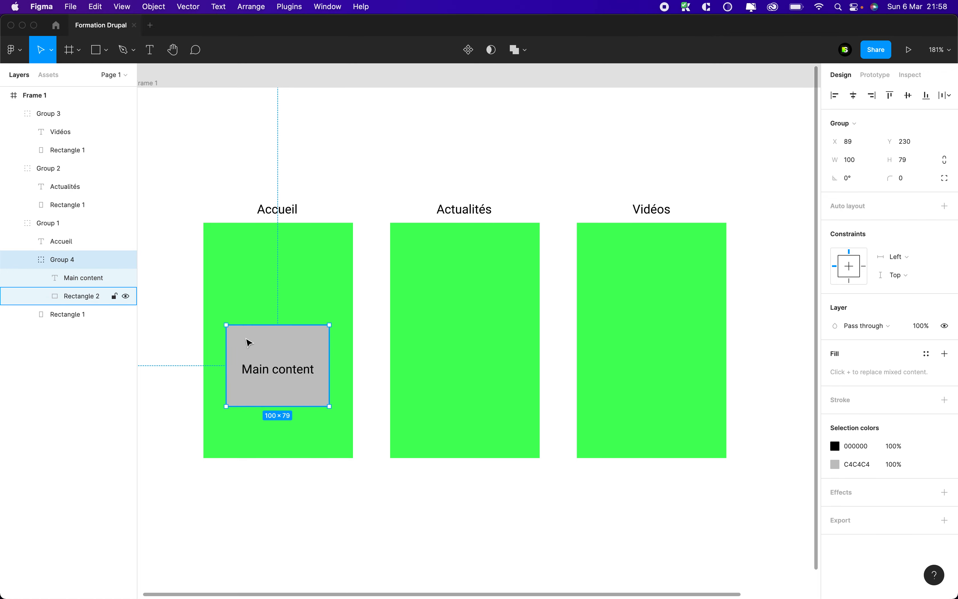
left_click(537, 387)
double_click(484, 379)
key("super+v")
Paste the copied Main content group into the Vidéos mockup
left_click(633, 364)
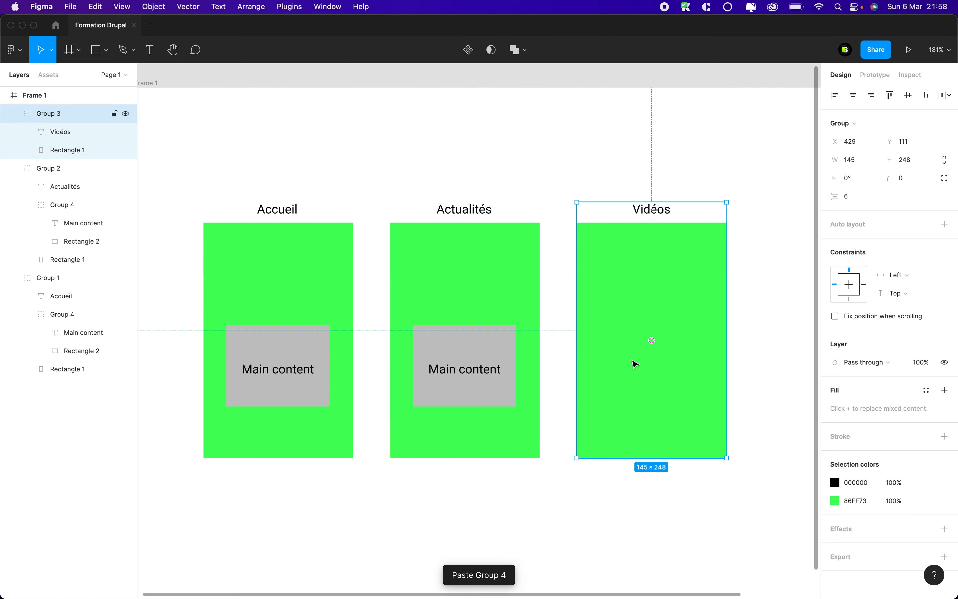
double_click(635, 363)
key("super+v")
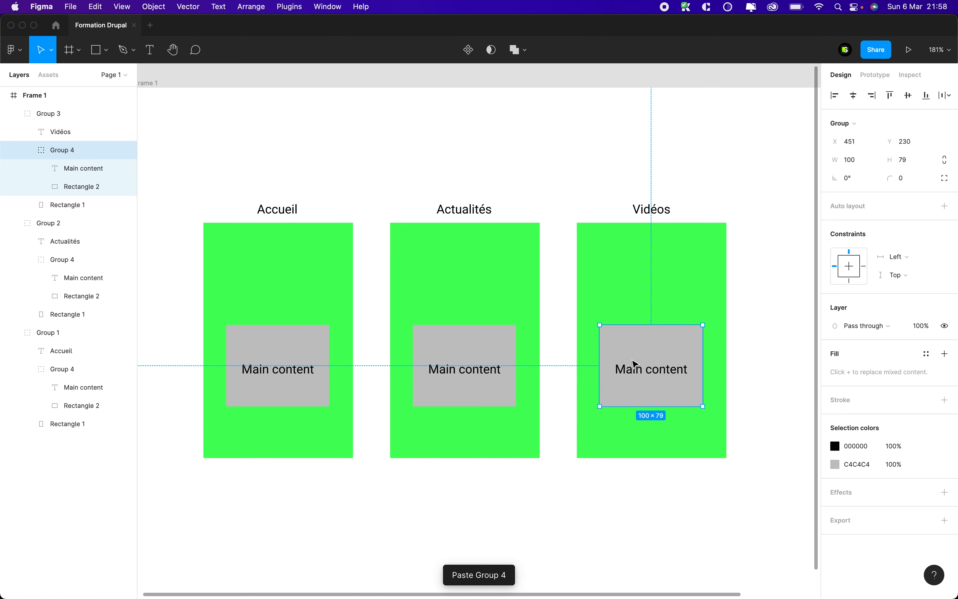
Reduce the height of the grey Main content rectangle in the Accueil mockup to 70
left_click(293, 364)
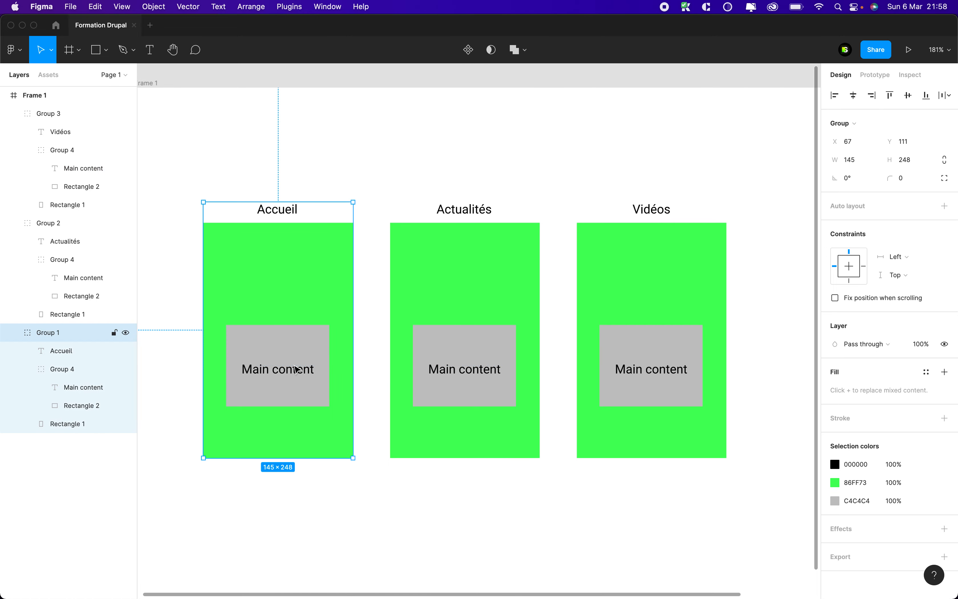
left_click(272, 358, "super")
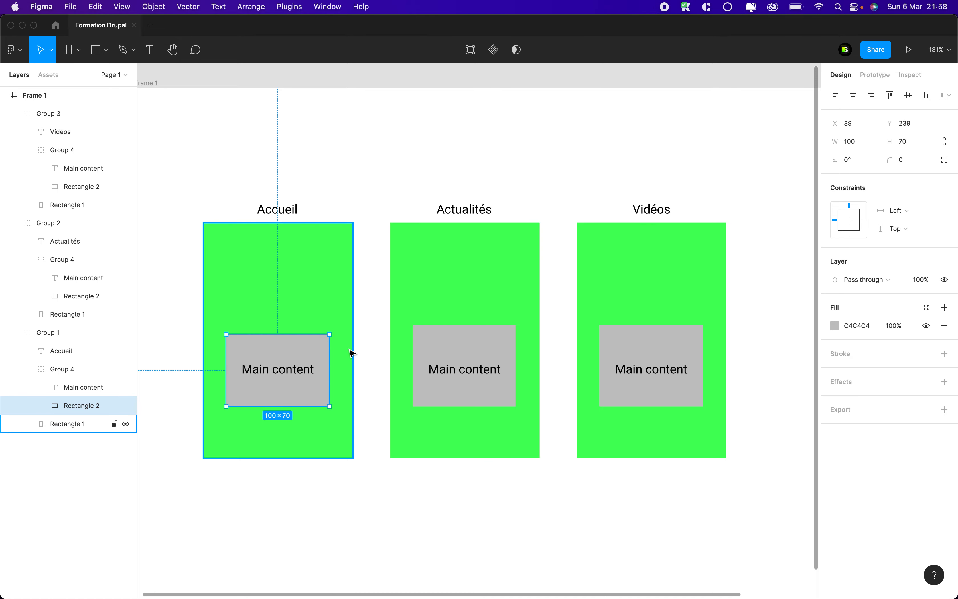
key("Escape")
Duplicate the Main content group near the top of the Accueil mockup and resize the copy's rectangle to 100 × 50
left_click_drag(281, 381, 271, 253)
double_click(265, 276)
left_click(263, 298)
left_click(276, 270)
left_click(271, 272)
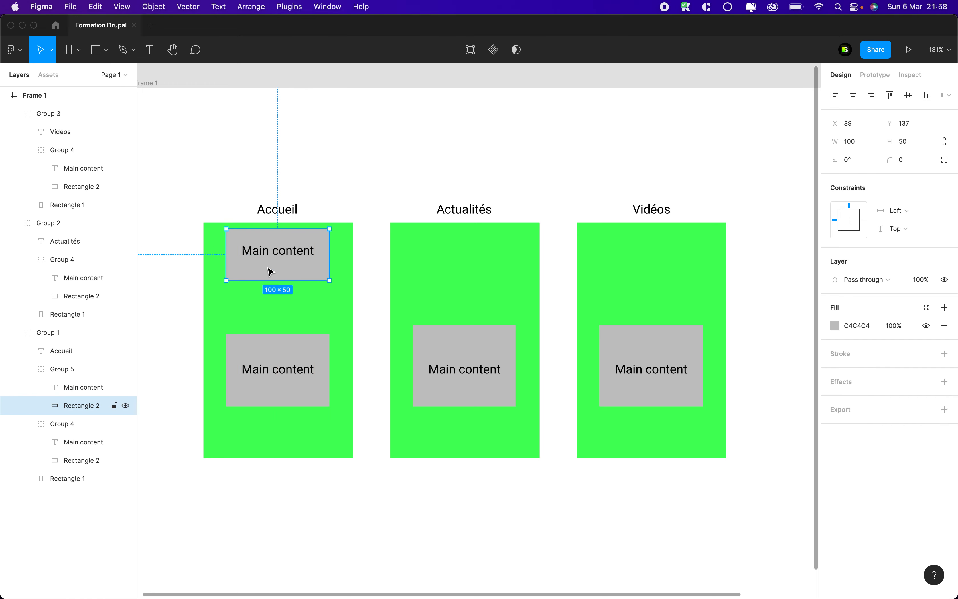
Centre the label vertically in the upper Accueil rectangle and change its text to "Main menu"
left_click(278, 254)
left_click_drag(278, 254, 278, 256)
double_click(277, 257)
double_click(278, 257)
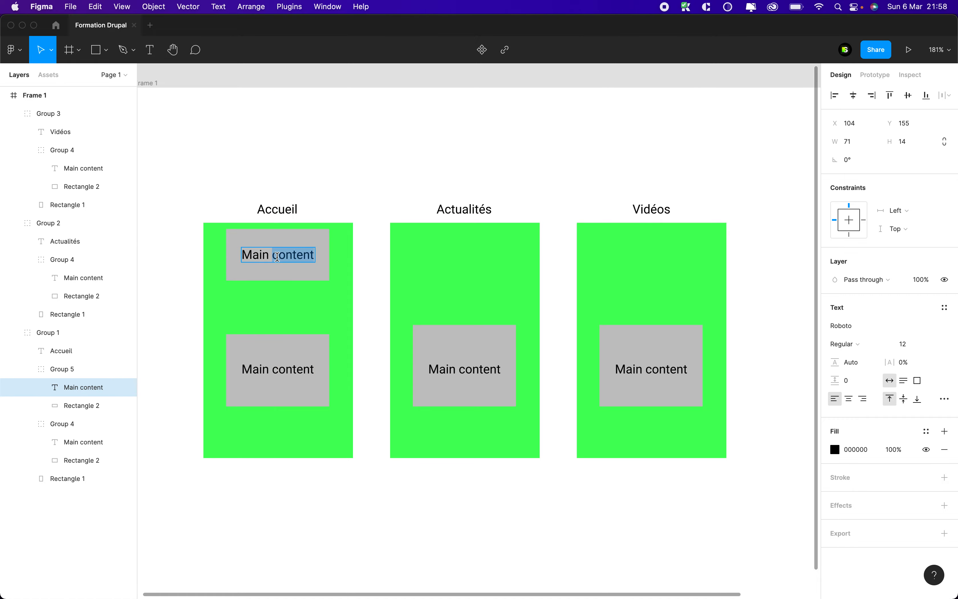
type("menu")
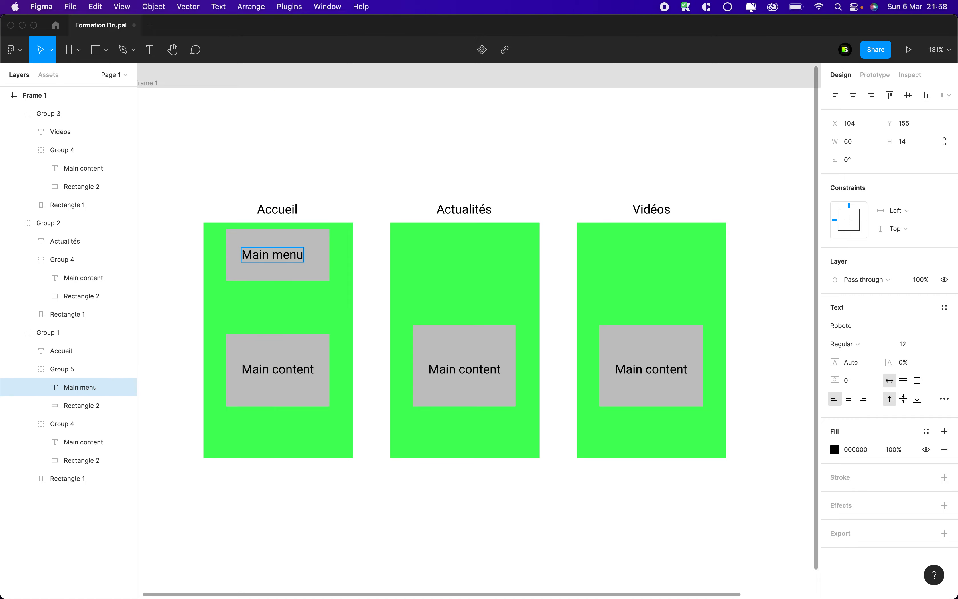
left_click(457, 290)
Switch to Chrome and highlight the "Bloques et bloques personnalisés" item in the Notion Drupal course plan
key("ctrl+Up")
left_click(616, 269)
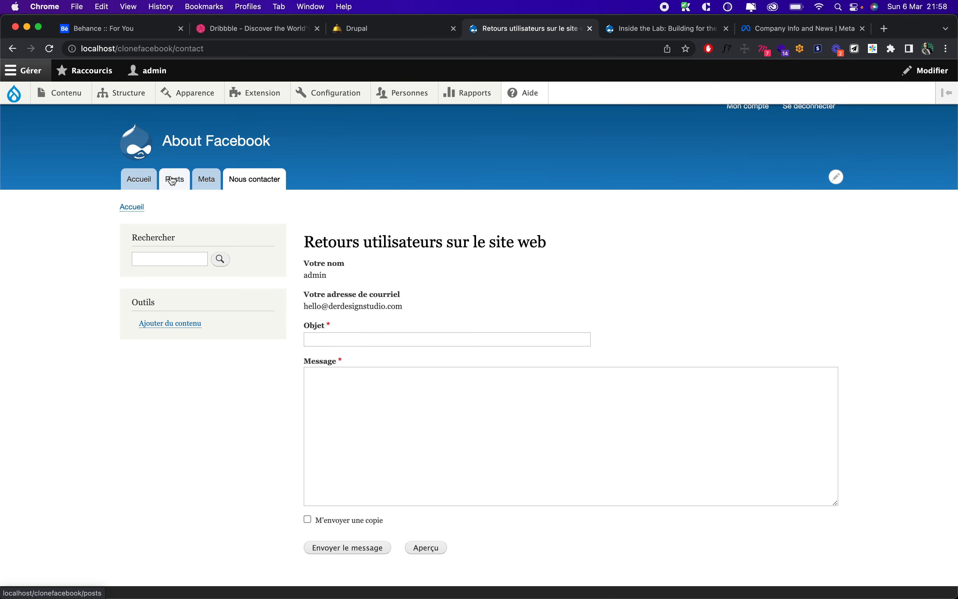
left_click(387, 38)
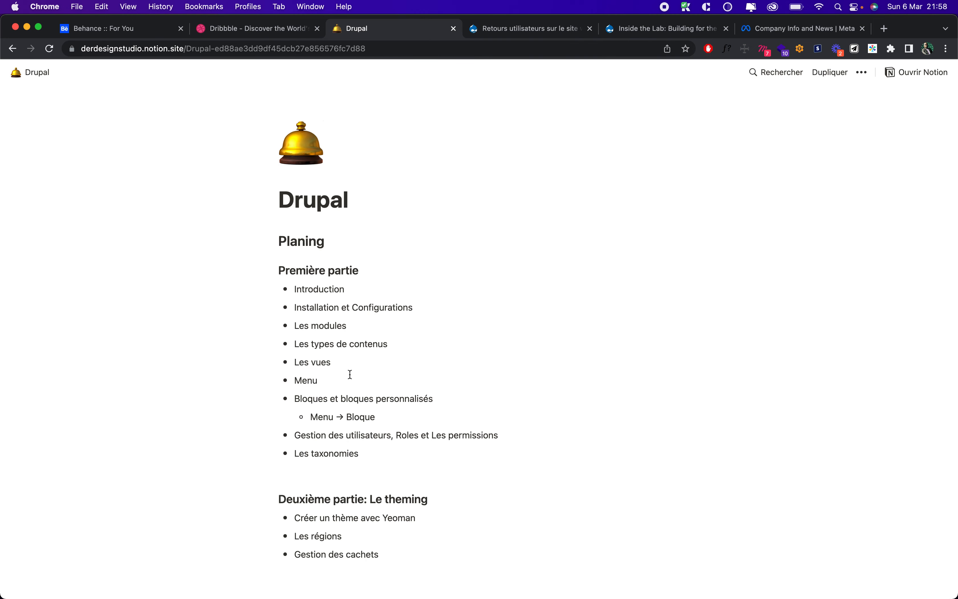
double_click(313, 401)
triple_click(359, 398)
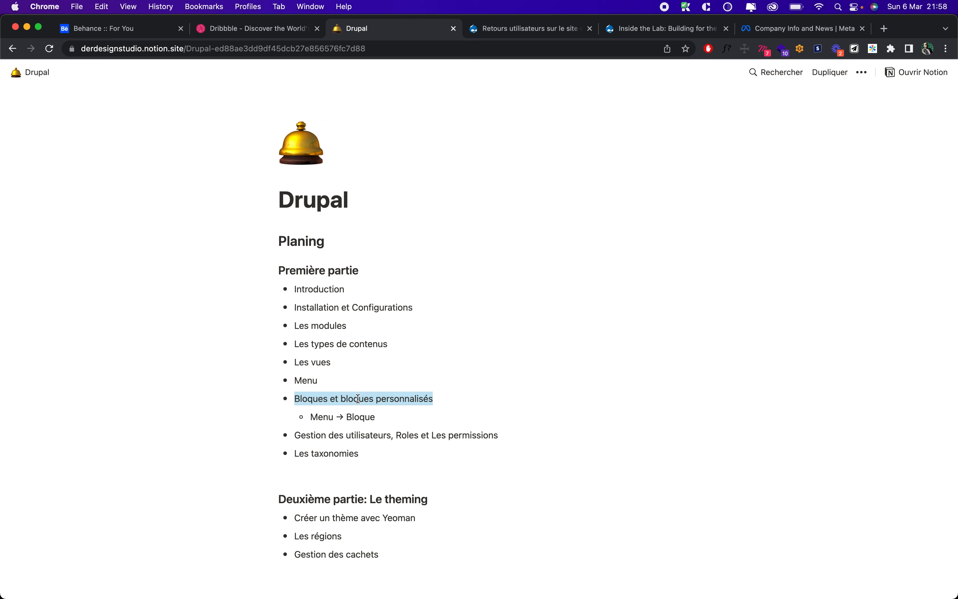
Open the Drupal site's block layout page (Mise en page des blocs) and go through its regions to Contenu
left_click(522, 28)
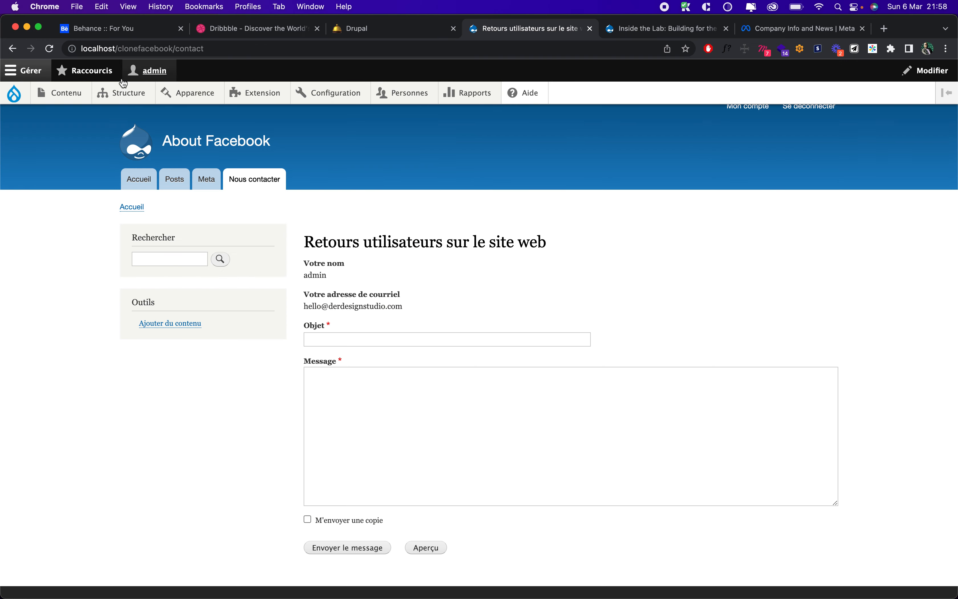
mouse_move(115, 97)
mouse_move(115, 167)
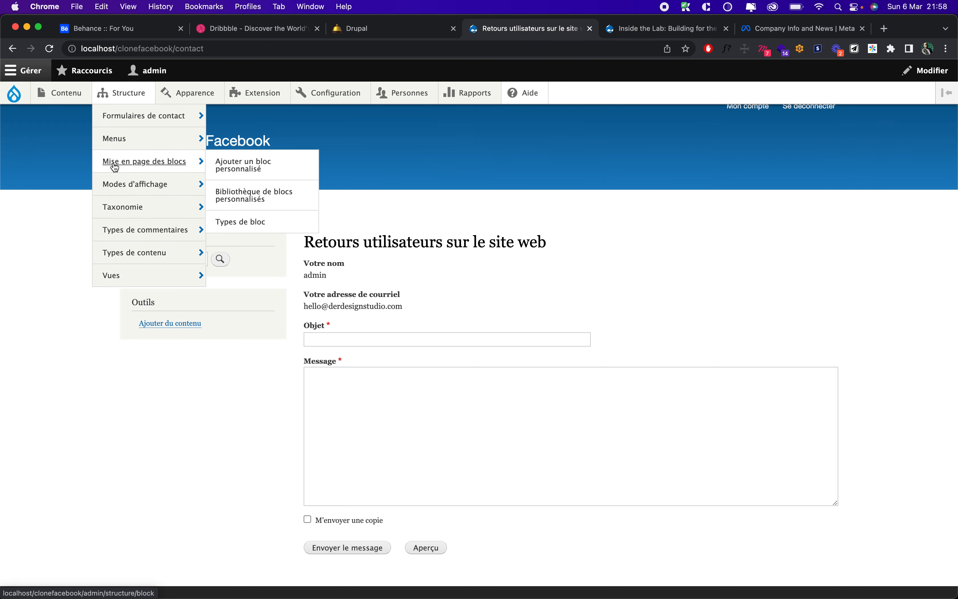
left_click(116, 164)
scroll(124, 345, "down", 3)
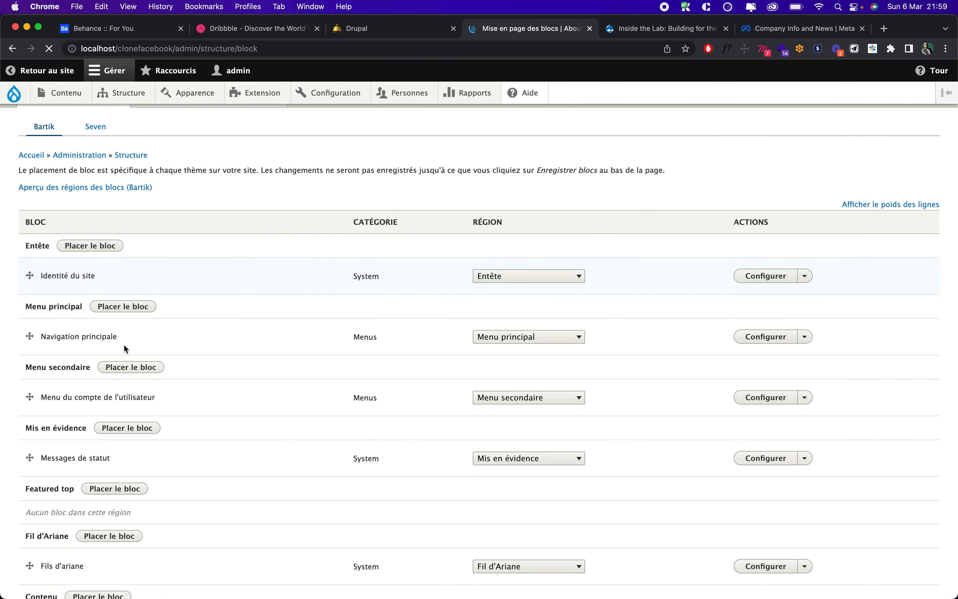
scroll(39, 245, "down", 2)
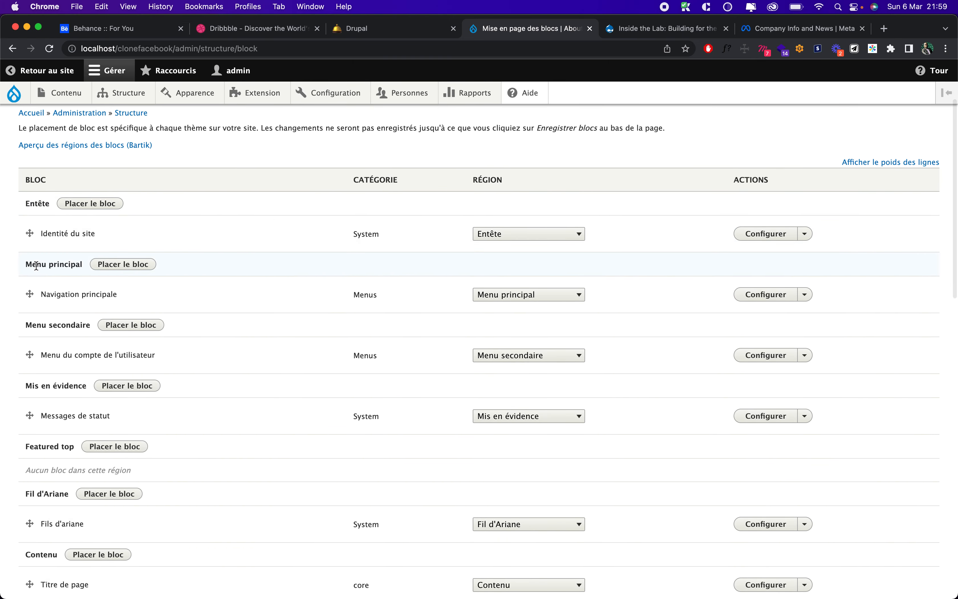
scroll(36, 263, "down", 3)
scroll(40, 374, "down", 4)
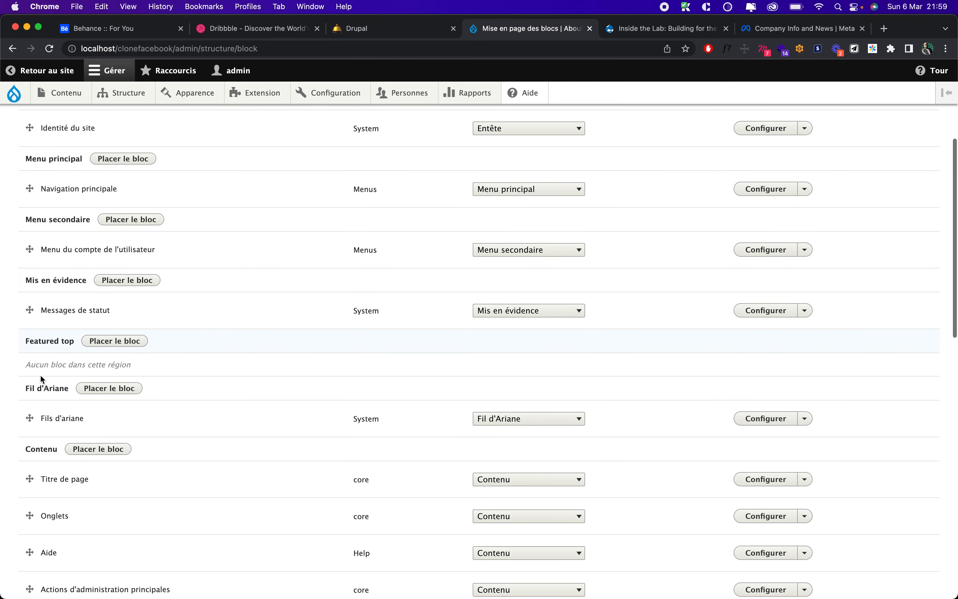
scroll(40, 374, "down", 7)
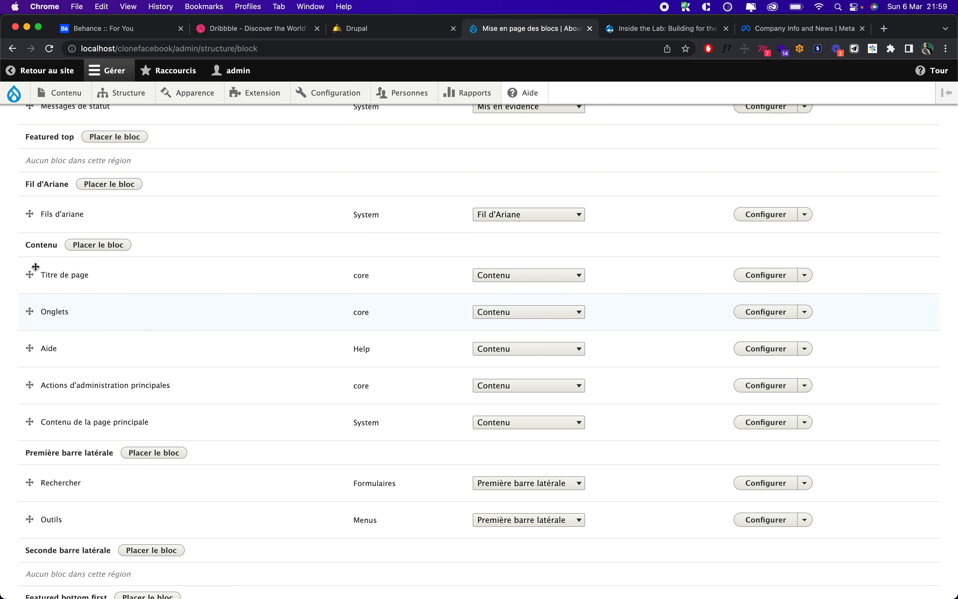
Open the block placement dialog for the Contenu region and look through the available blocks
left_click(98, 246)
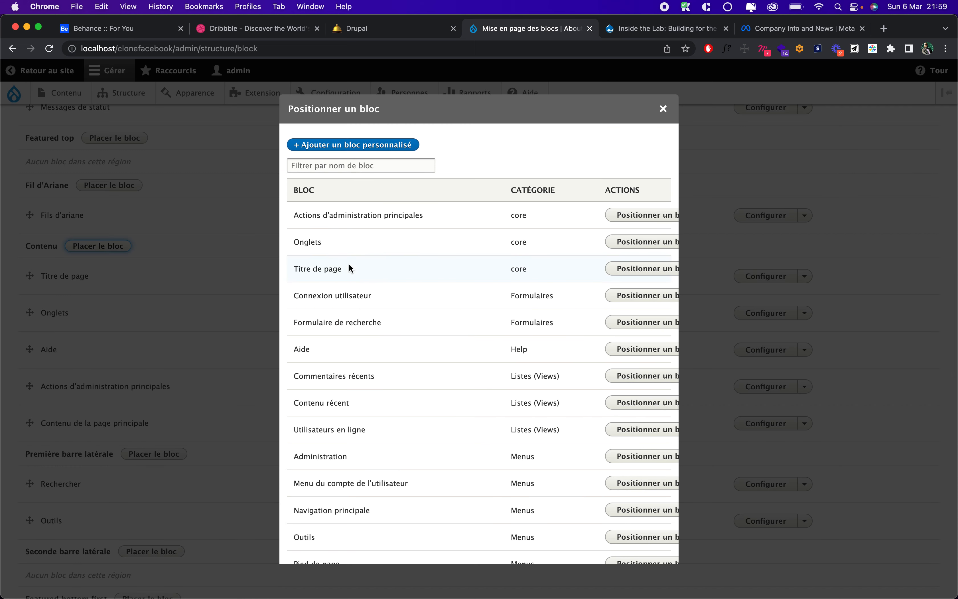
scroll(355, 366, "down", 4)
scroll(353, 364, "down", 2)
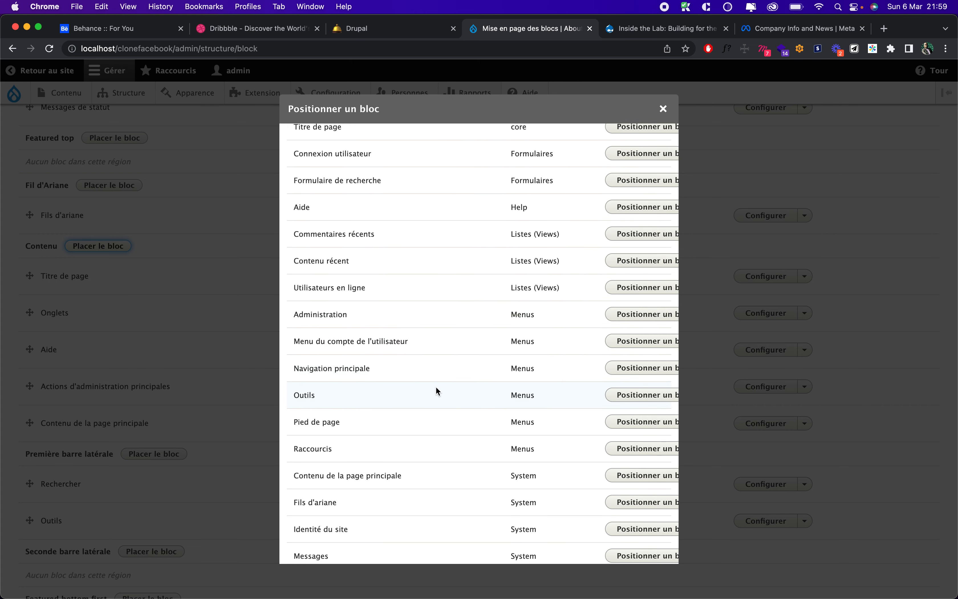
scroll(441, 386, "up", 5)
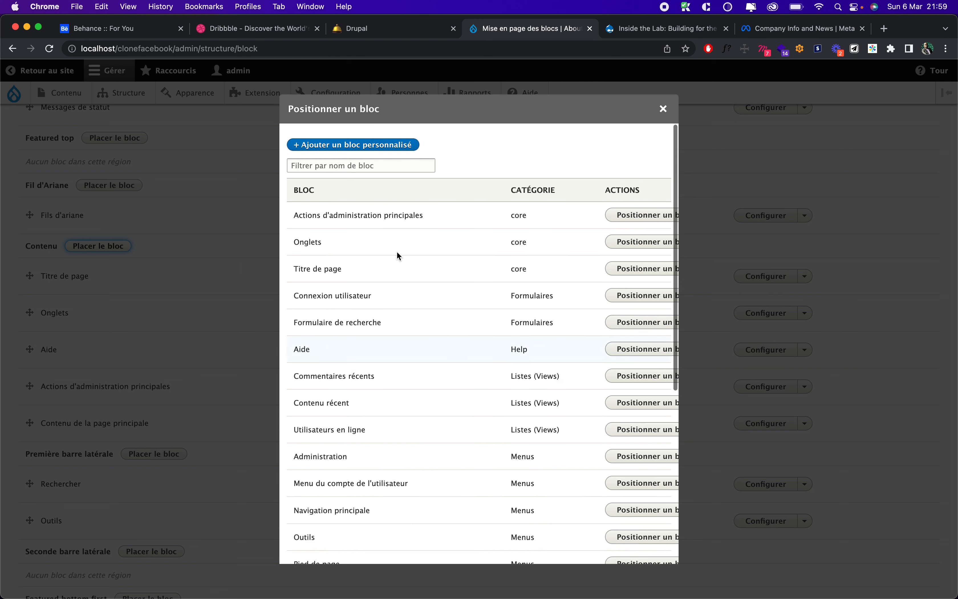
Start a new custom block and set its description to "Test bloque personnalisé"
left_click(375, 145)
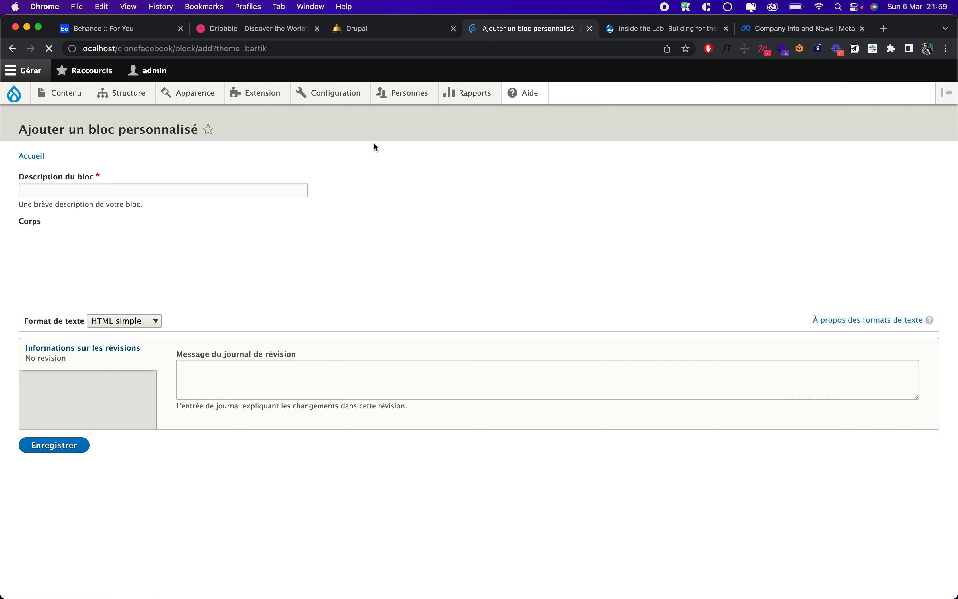
left_click(170, 185)
type("Test")
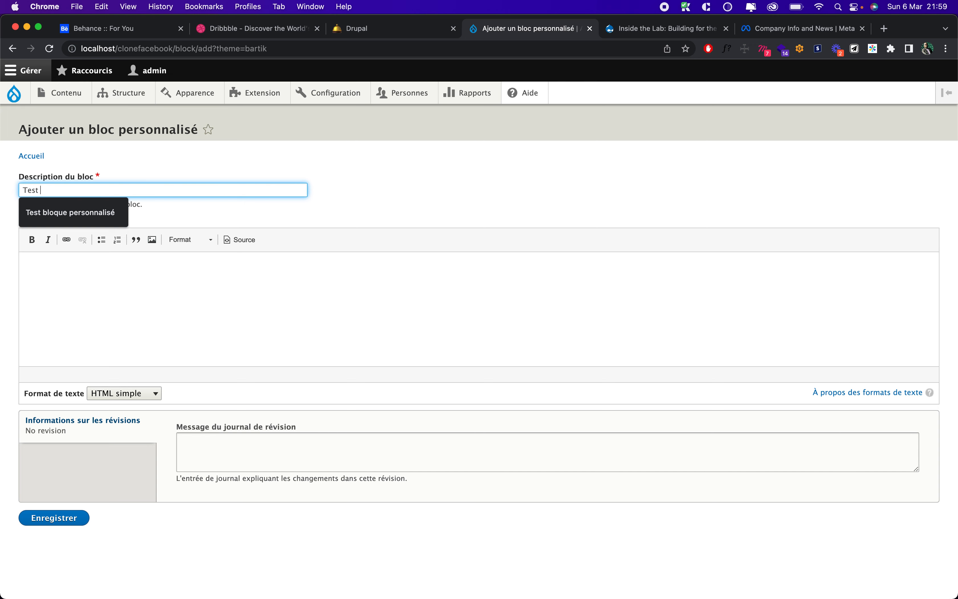
left_click(99, 214)
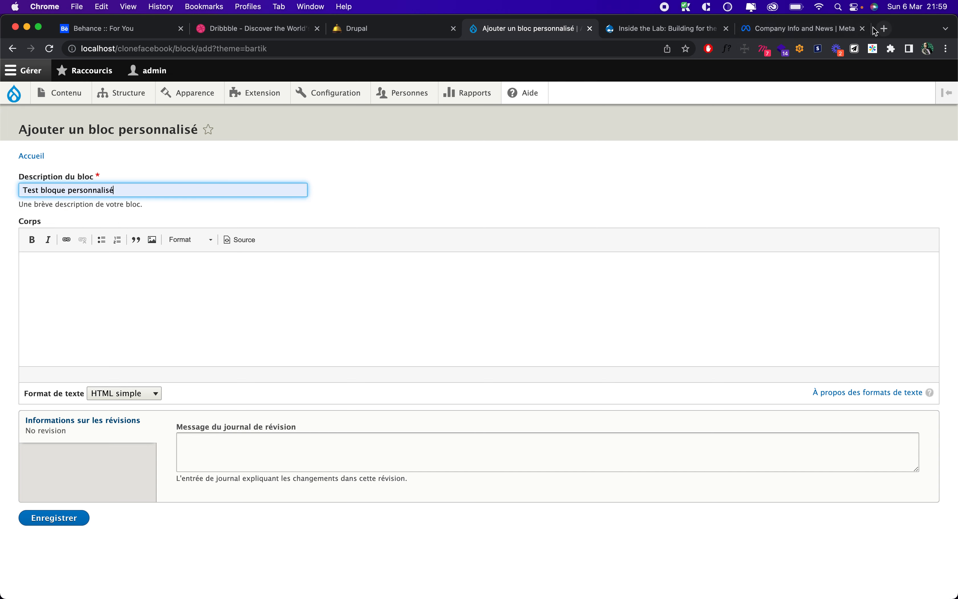
Open a new browser tab
left_click(885, 28)
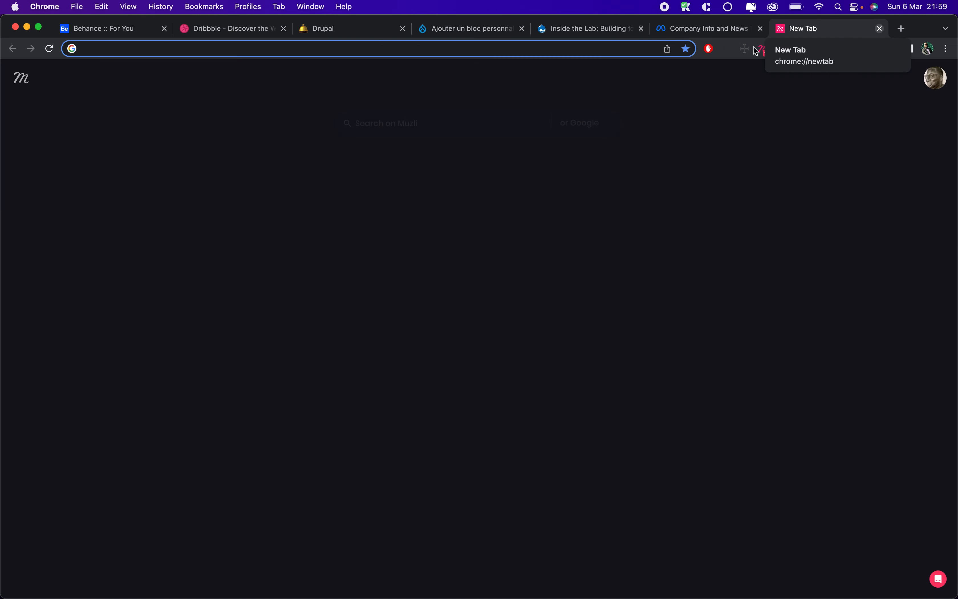
type("blo")
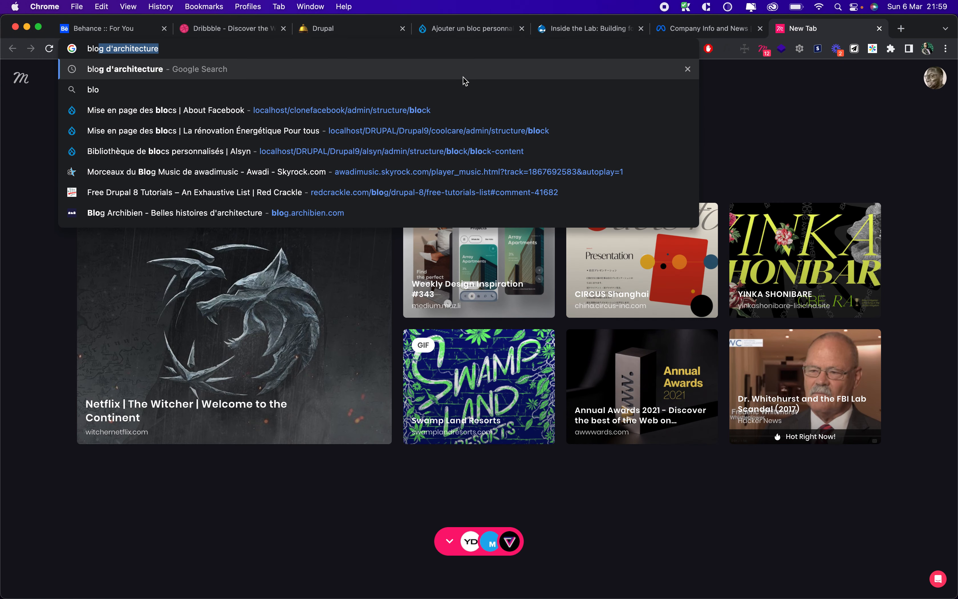
key("BackSpace")
key("BackSpace")
key("BackSpace")
key("BackSpace")
type("his")
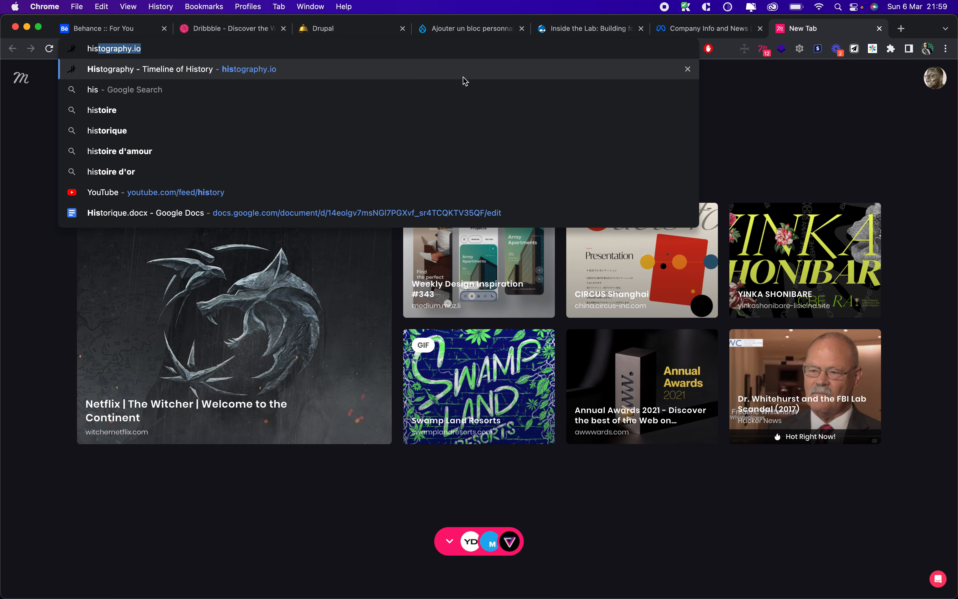
key("Return")
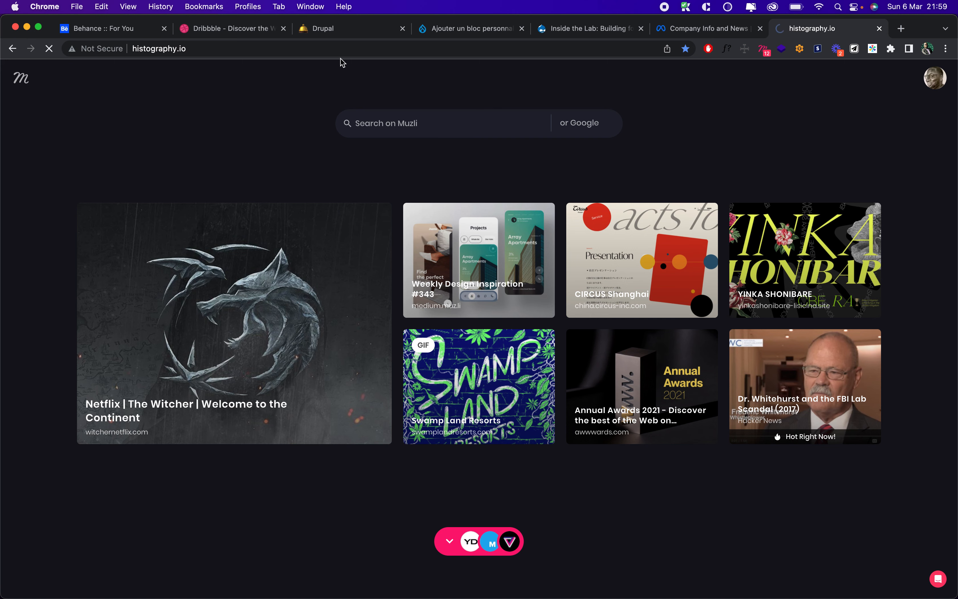
Load the Hipster Ipsum page on hipsum.co and copy the first three paragraphs of filler text
type("hips")
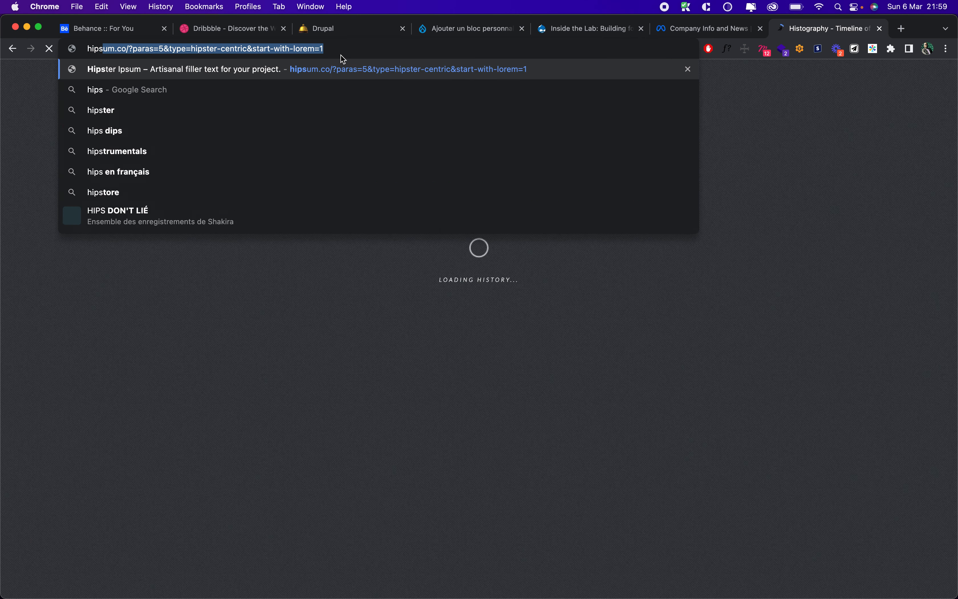
key("Return")
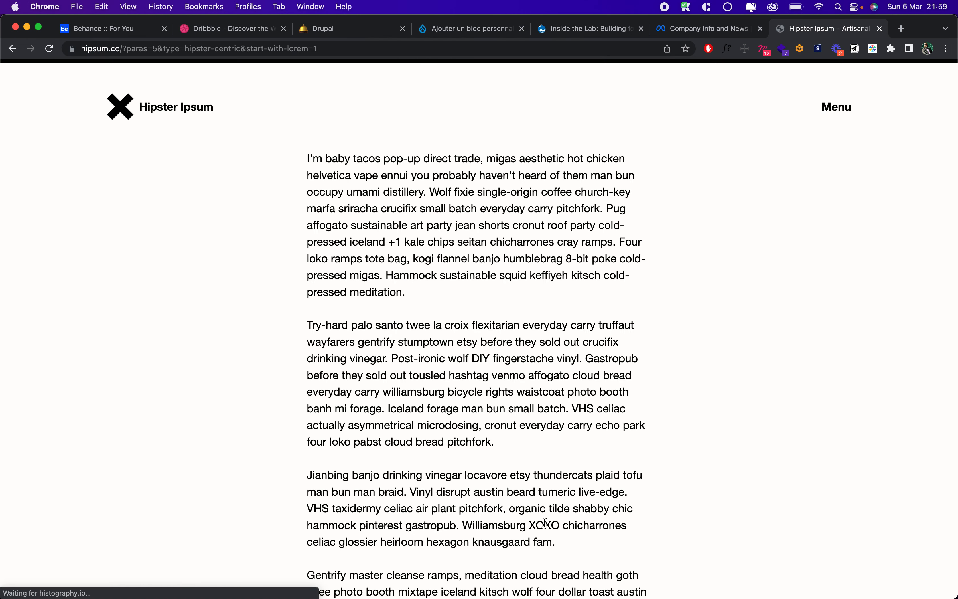
left_click_drag(558, 541, 305, 160)
key("super+c")
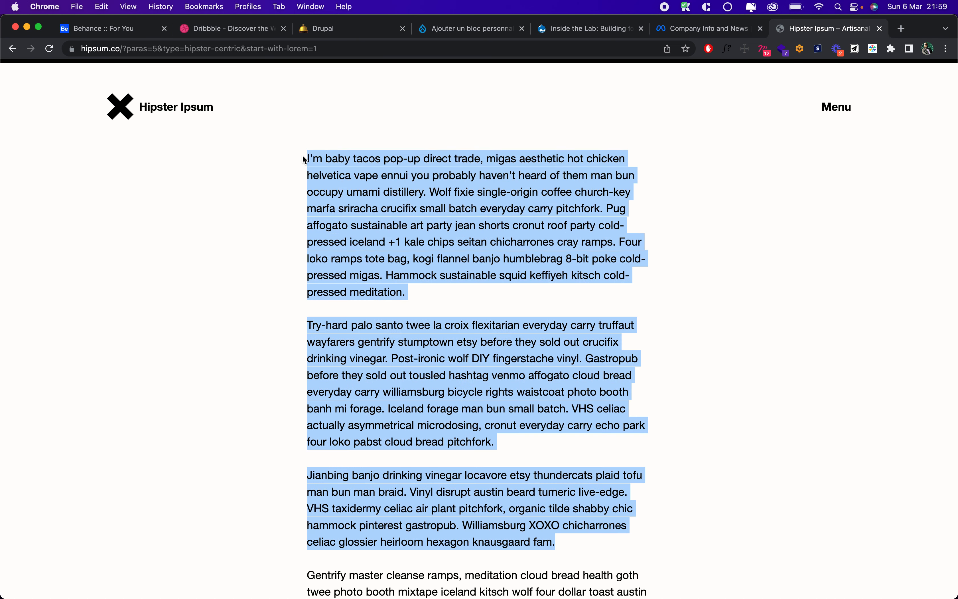
Paste the copied filler paragraphs into the body of the custom block and save the block
left_click(466, 31)
left_click(214, 271)
key("super+v")
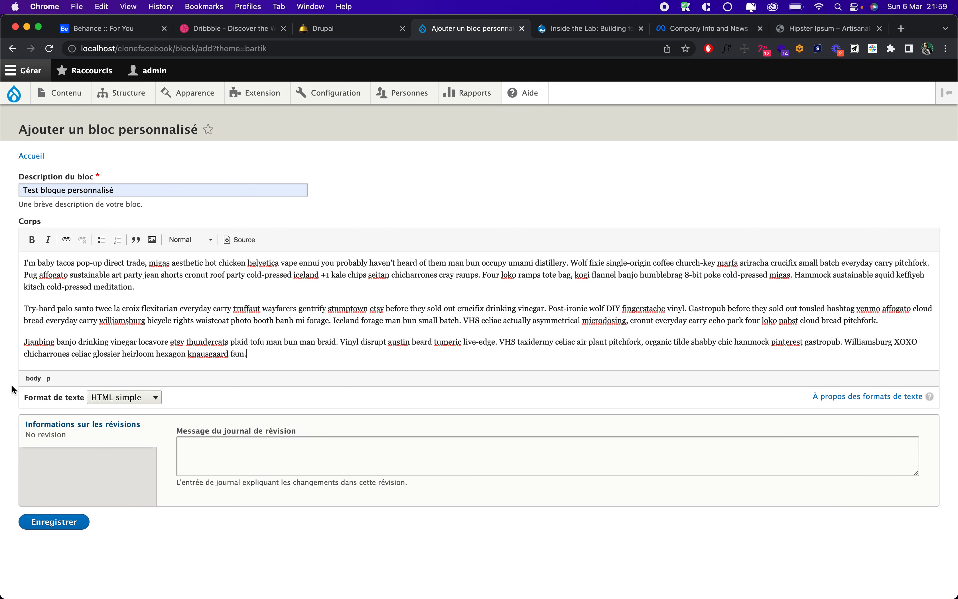
left_click(47, 526)
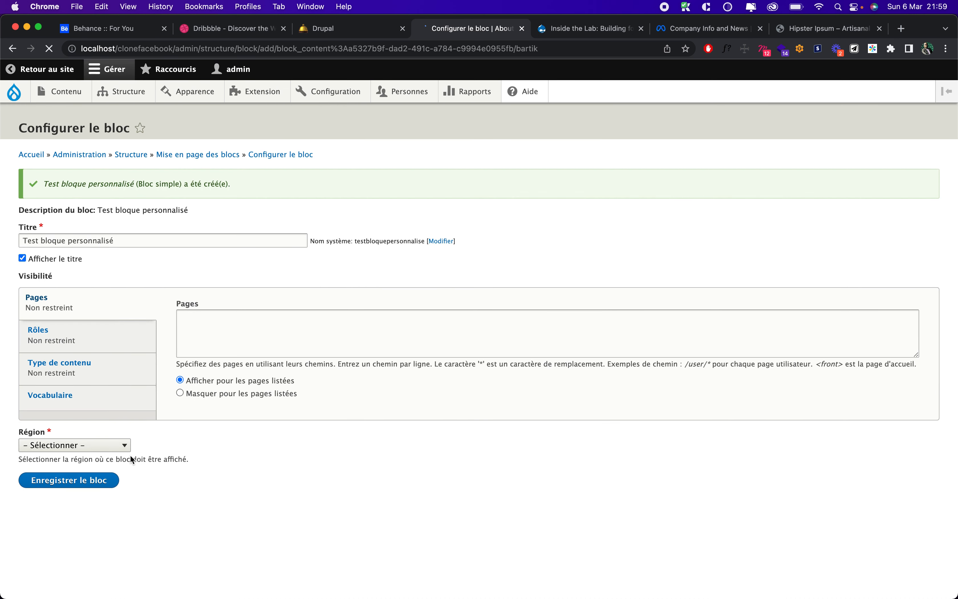
Assign the custom block to the Contenu region and save its configuration
left_click(64, 446)
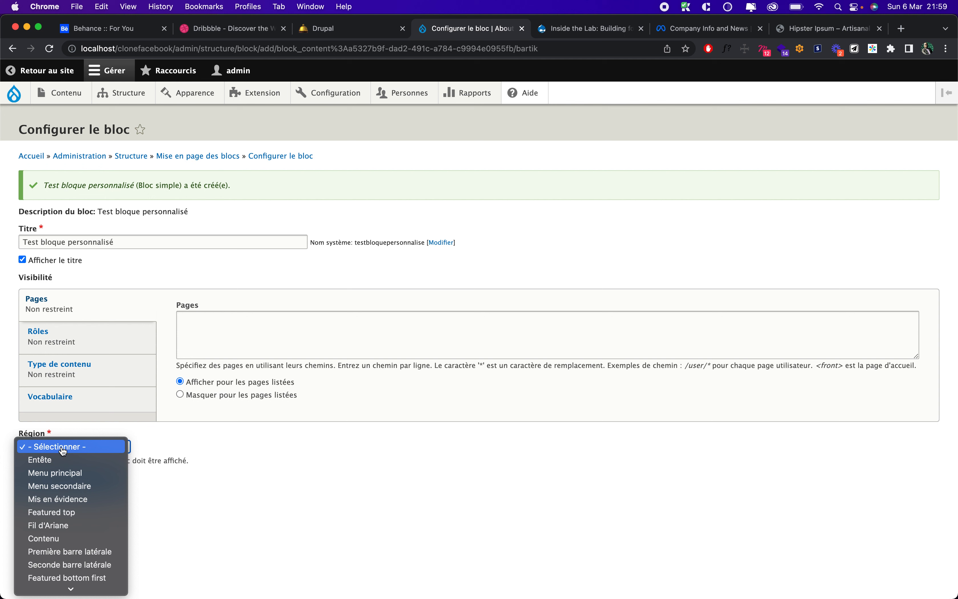
scroll(57, 540, "down", 3)
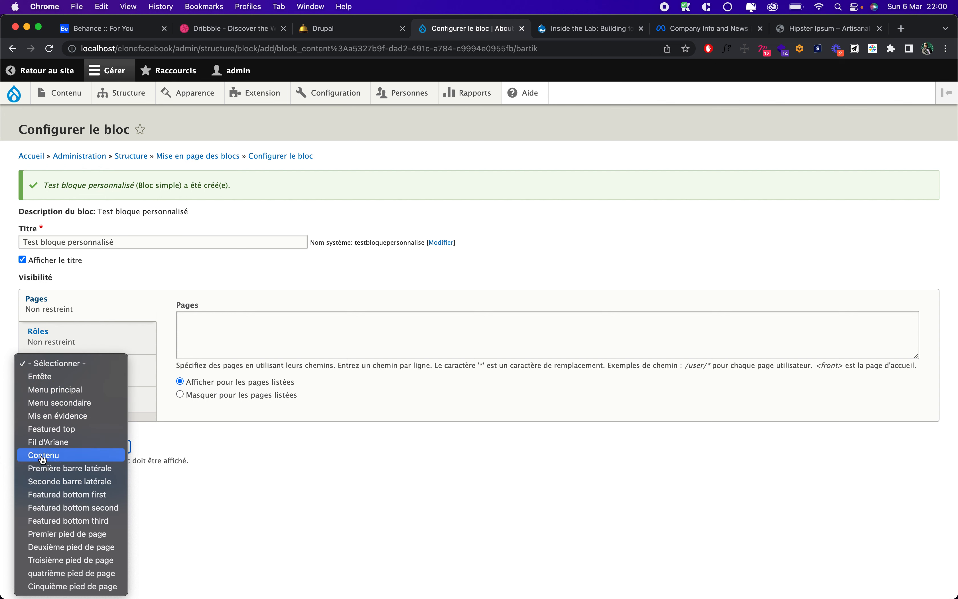
left_click(56, 456)
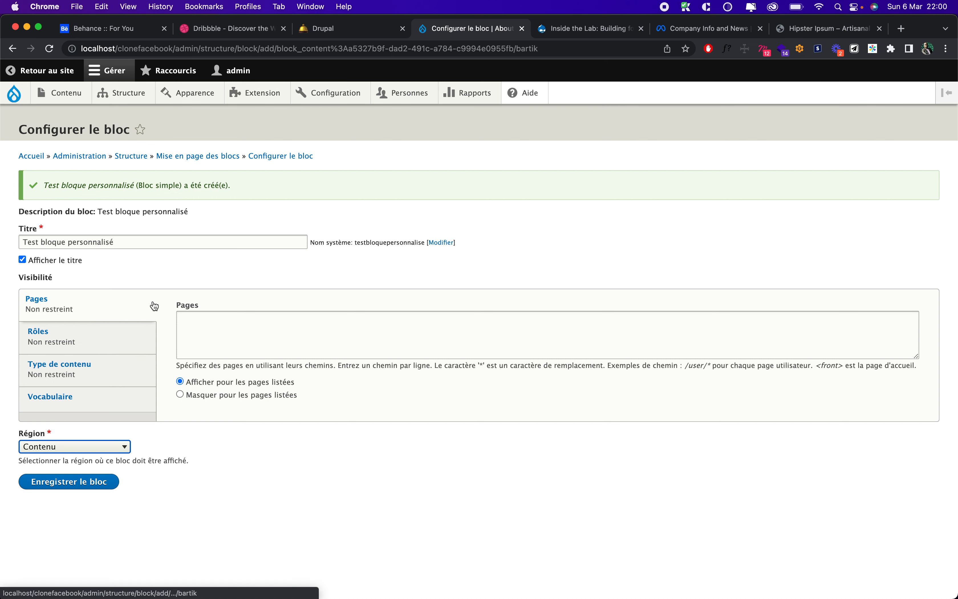
left_click(63, 486)
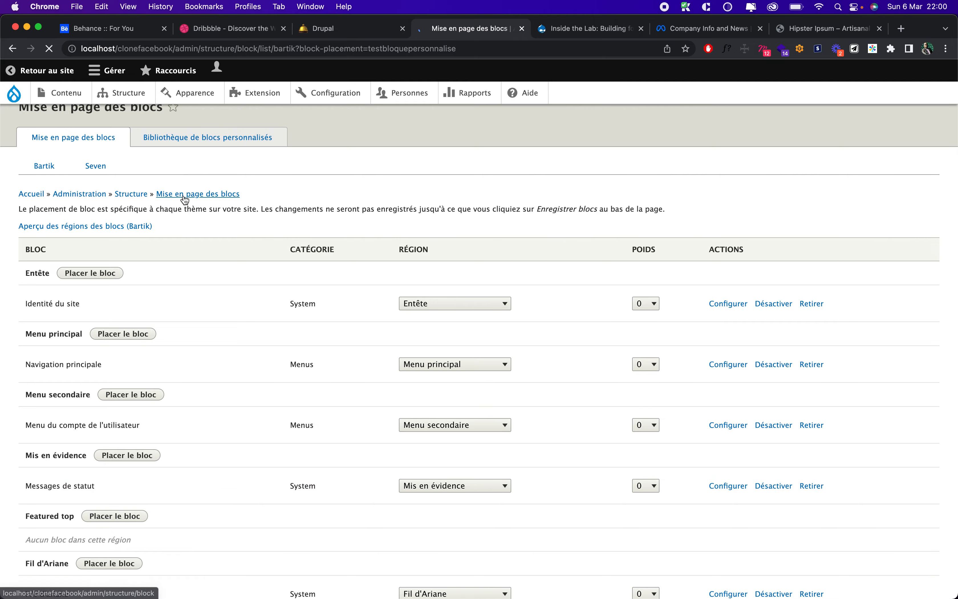
Switch to Figma and point out the Main content blocks in the Accueil, Actualités and Vidéos page mockups
key("ctrl+Up")
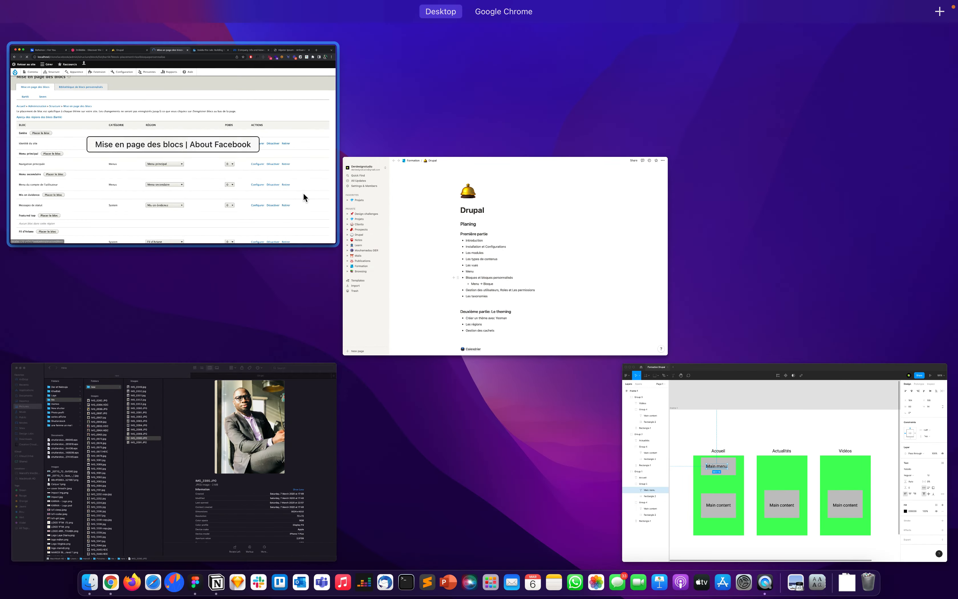
left_click(724, 460)
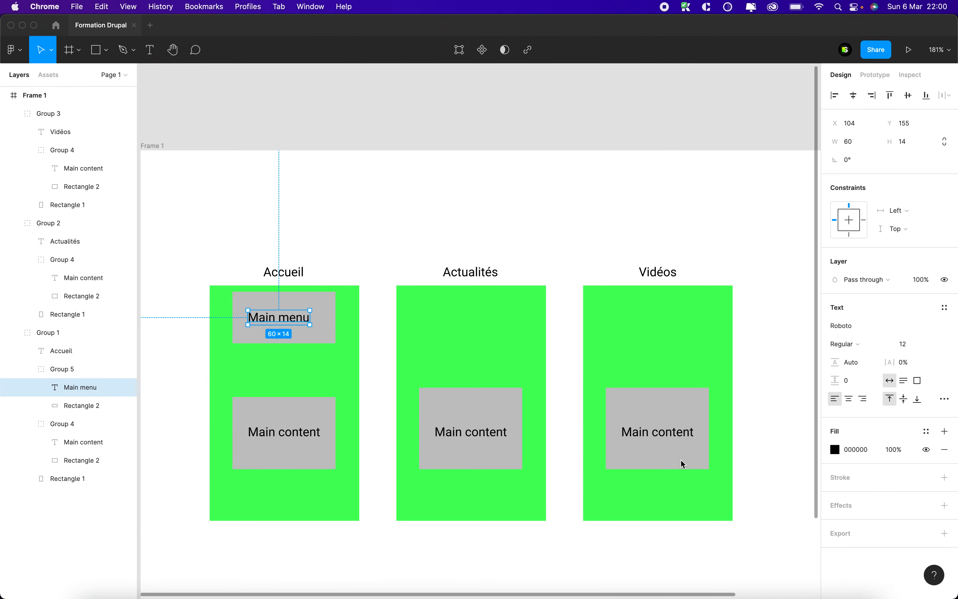
left_click(498, 429)
left_click(623, 429)
left_click(300, 436)
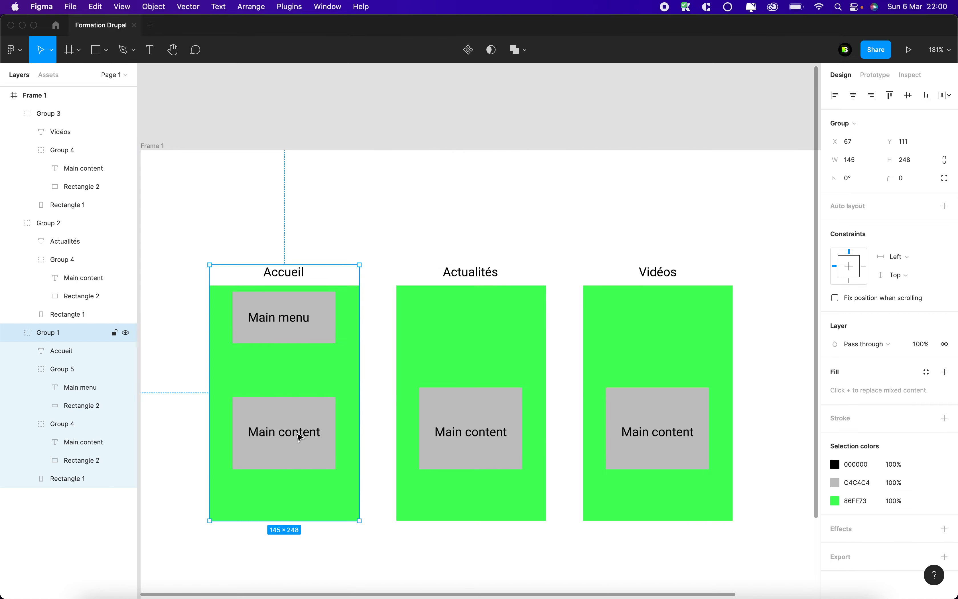
left_click(422, 435)
left_click(626, 434)
Switch back to Chrome and view the custom block on the site's home page and Posts page
key("super+Tab")
scroll(183, 223, "up", 15)
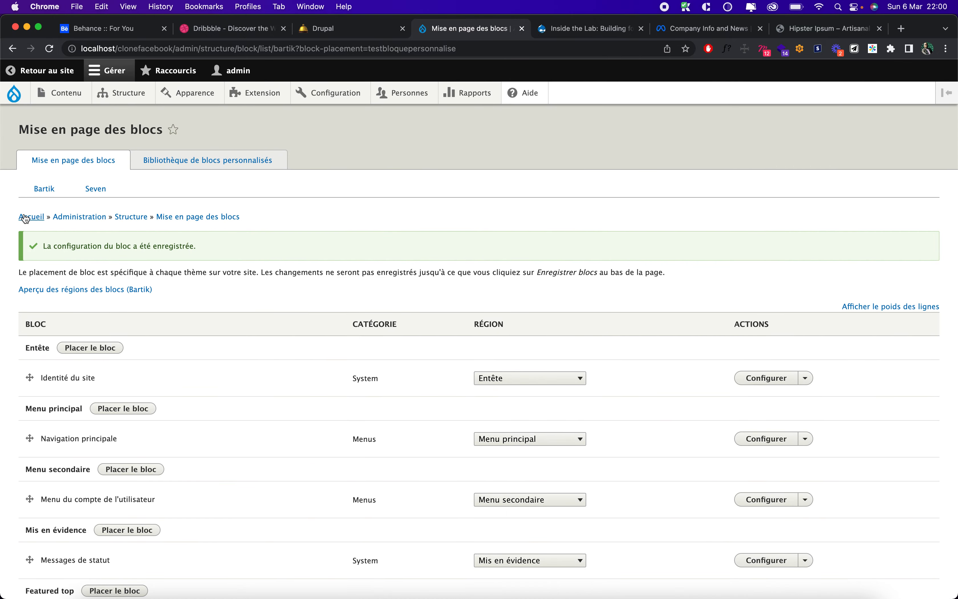
left_click(26, 218)
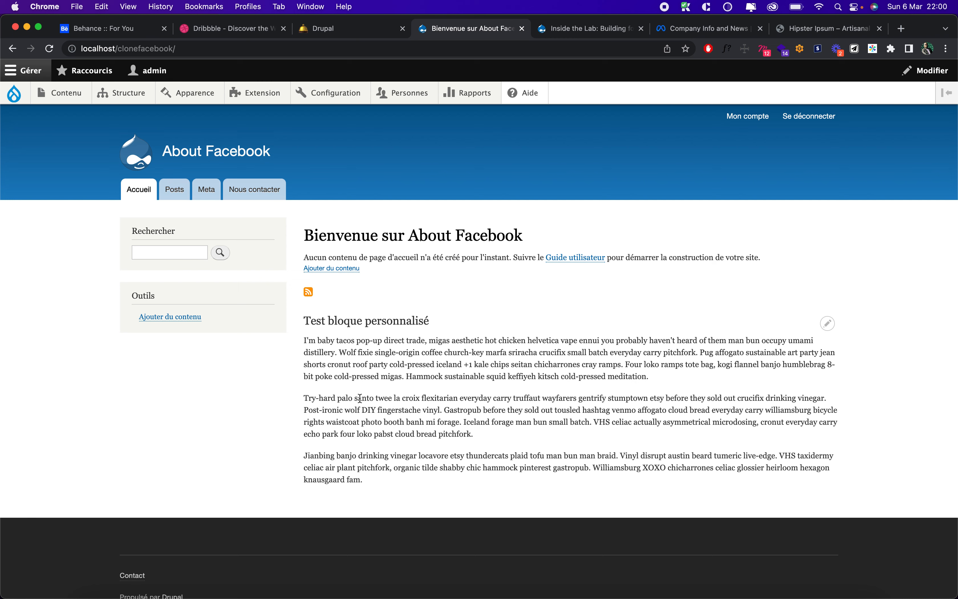
left_click(173, 189)
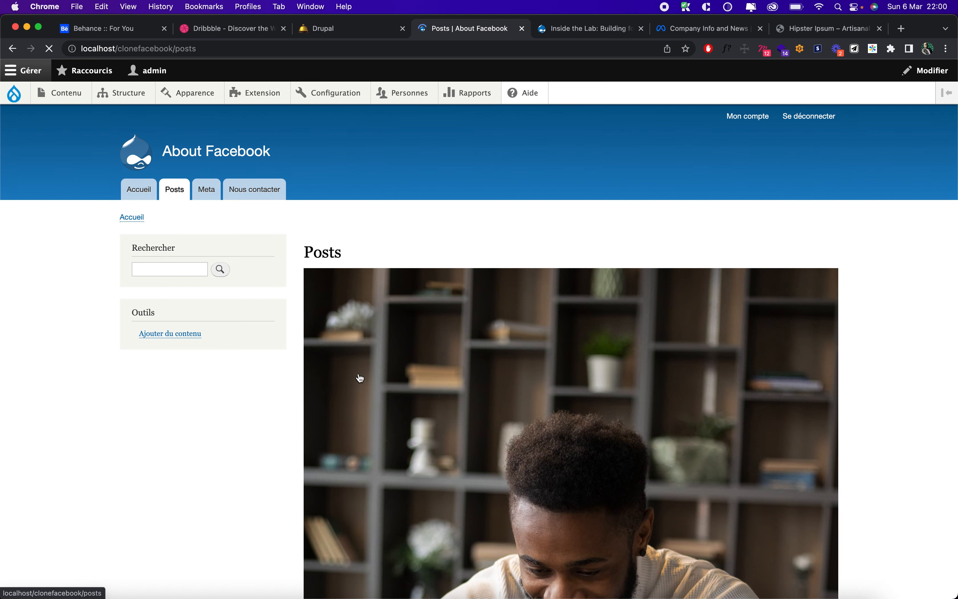
scroll(360, 378, "down", 15)
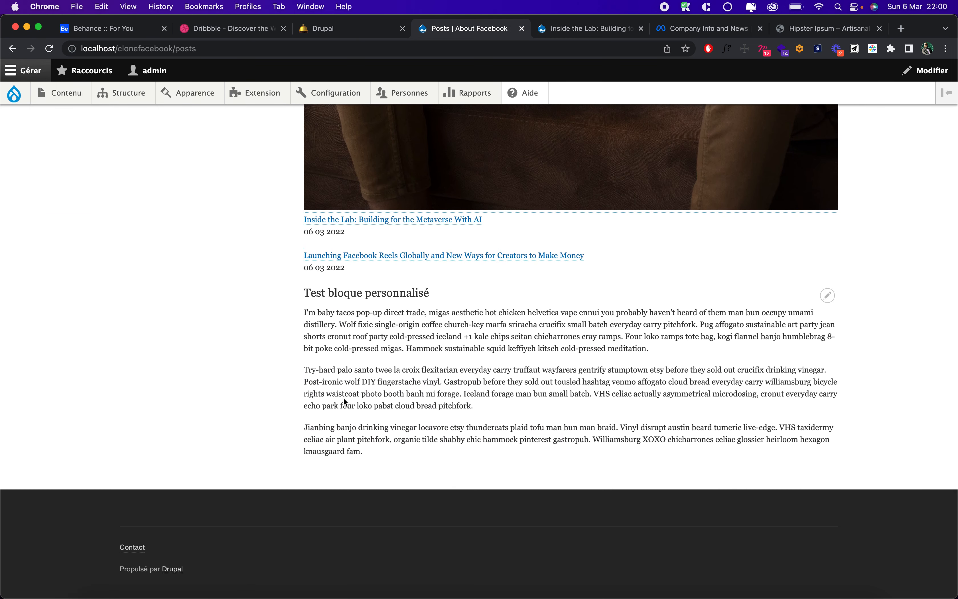
scroll(218, 328, "up", 15)
Open the Nous contacter page and highlight the custom block's title and text below the contact form
left_click(261, 195)
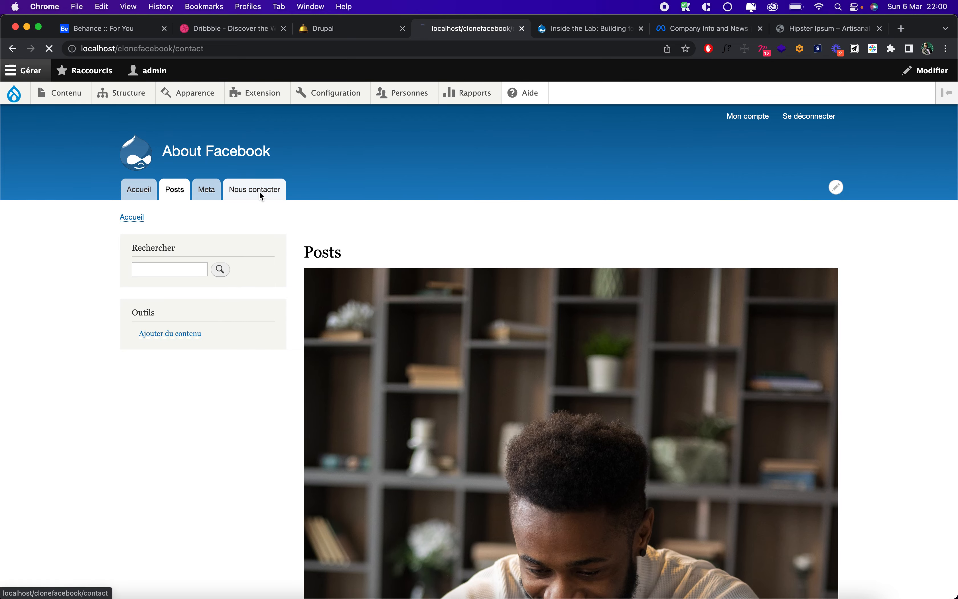
scroll(500, 412, "down", 8)
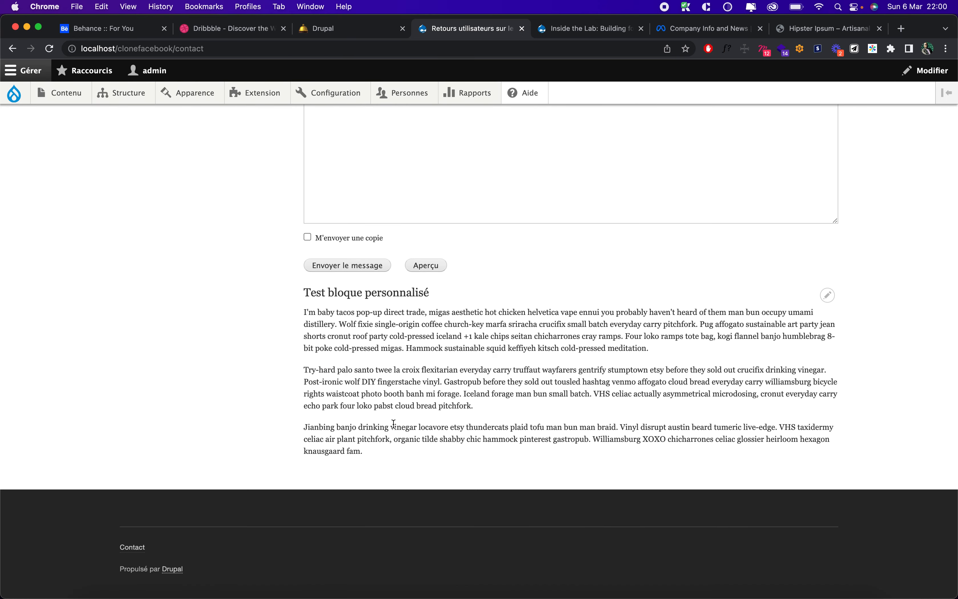
left_click_drag(302, 296, 371, 456)
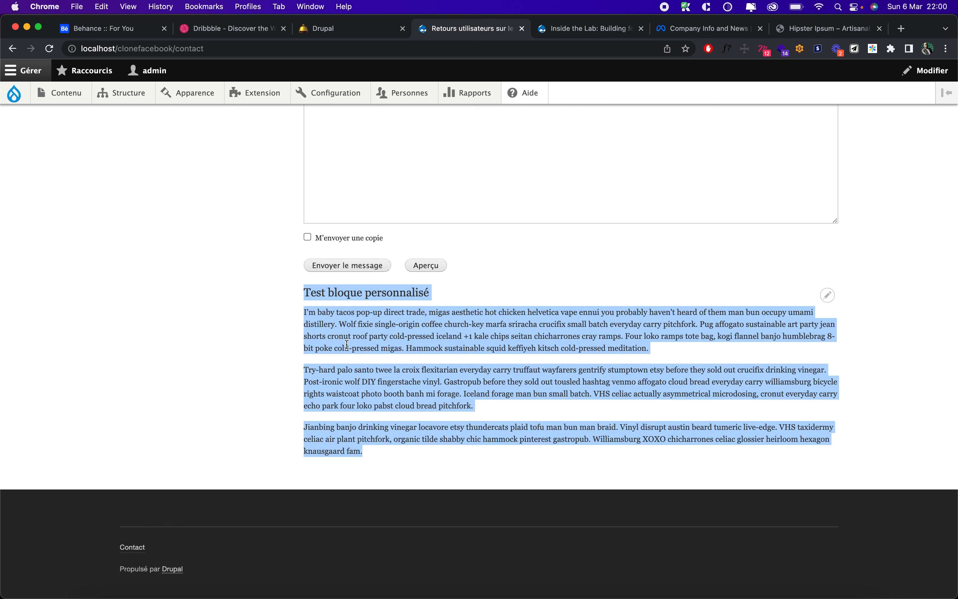
scroll(348, 344, "up", 7)
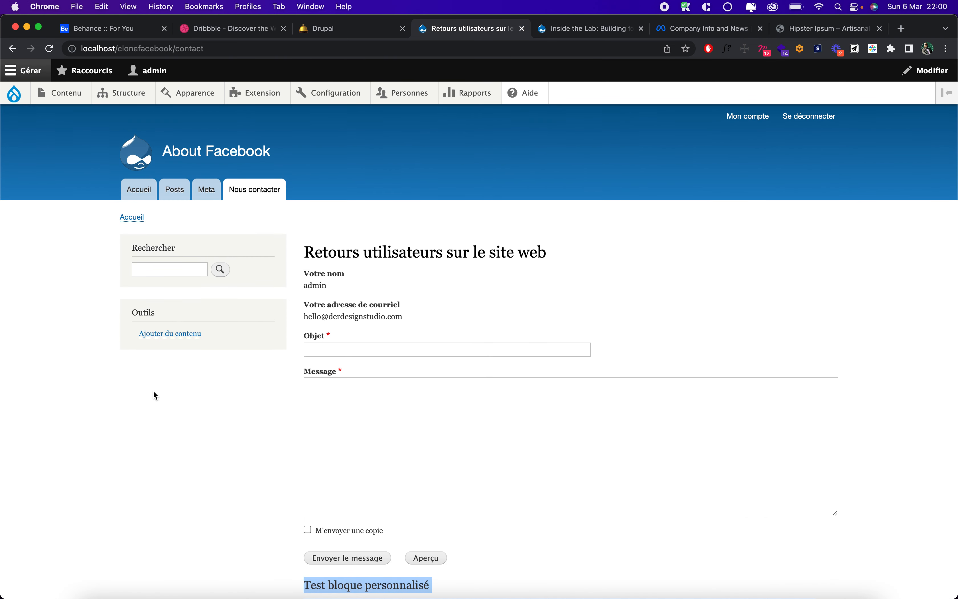
Move the Test bloque personnalisé block to the Première barre latérale region in the block layout and save the blocks
mouse_move(128, 95)
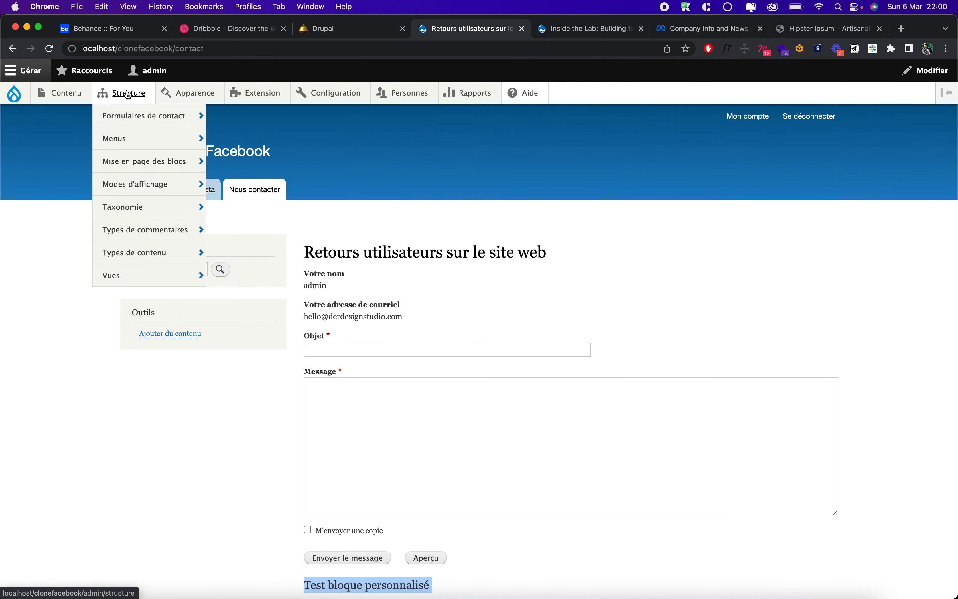
mouse_move(131, 159)
left_click(143, 165)
scroll(179, 367, "down", 15)
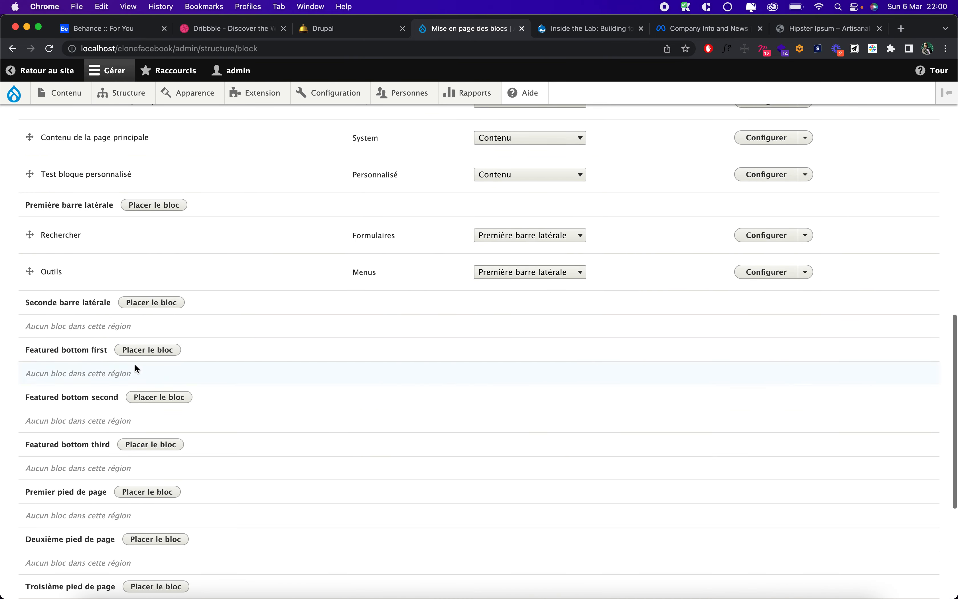
scroll(150, 373, "up", 3)
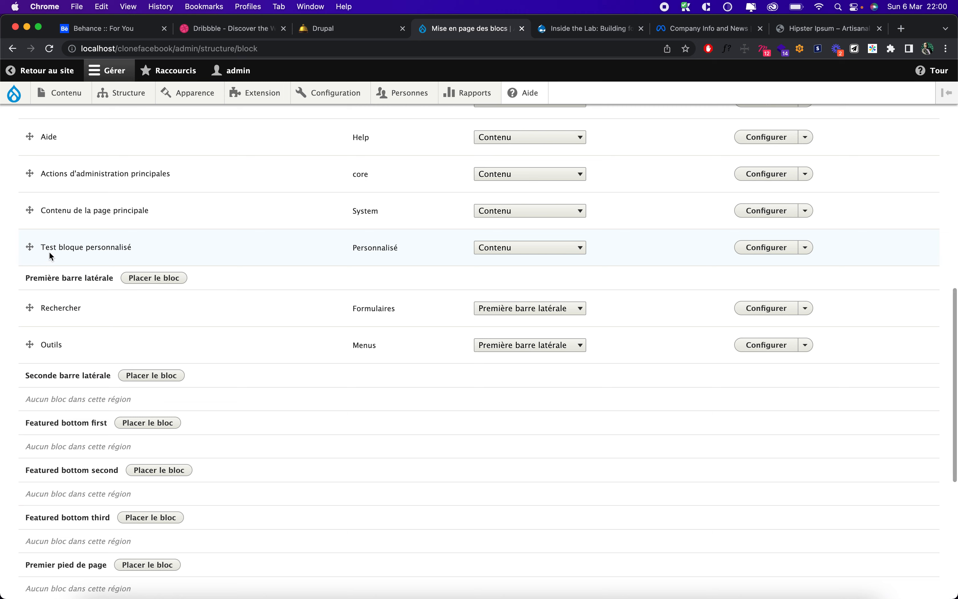
left_click(532, 249)
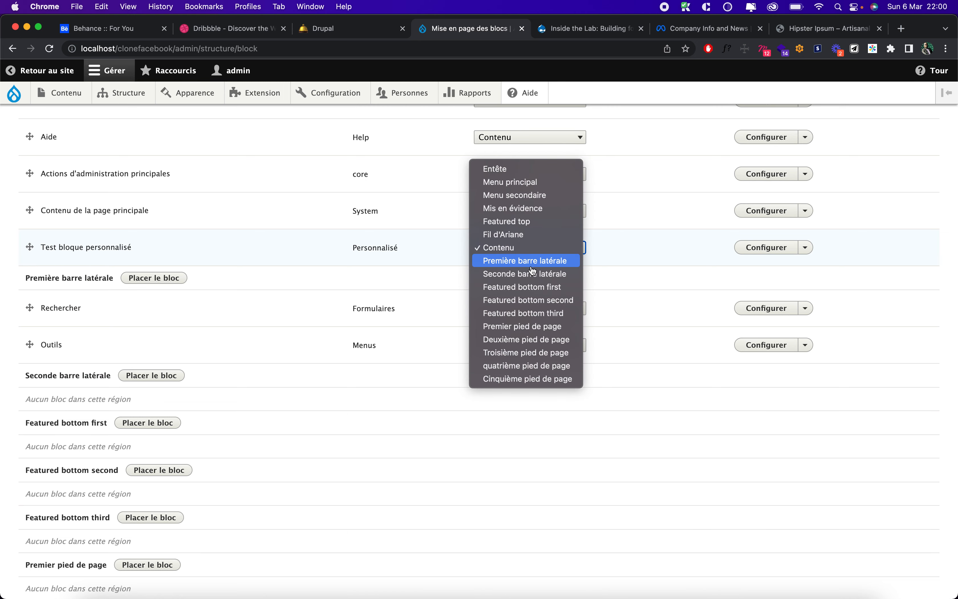
left_click(526, 261)
scroll(80, 295, "down", 10)
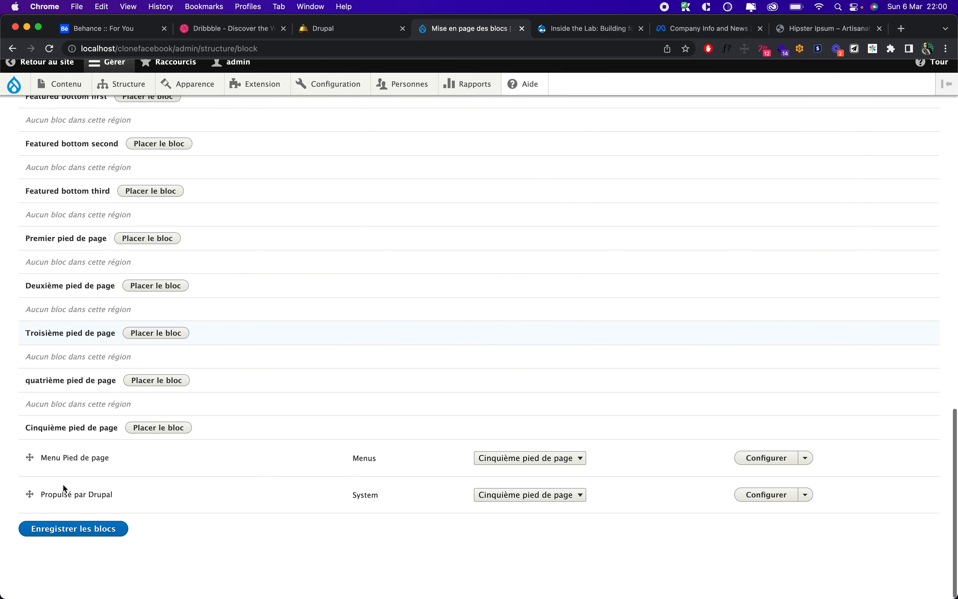
left_click(44, 537)
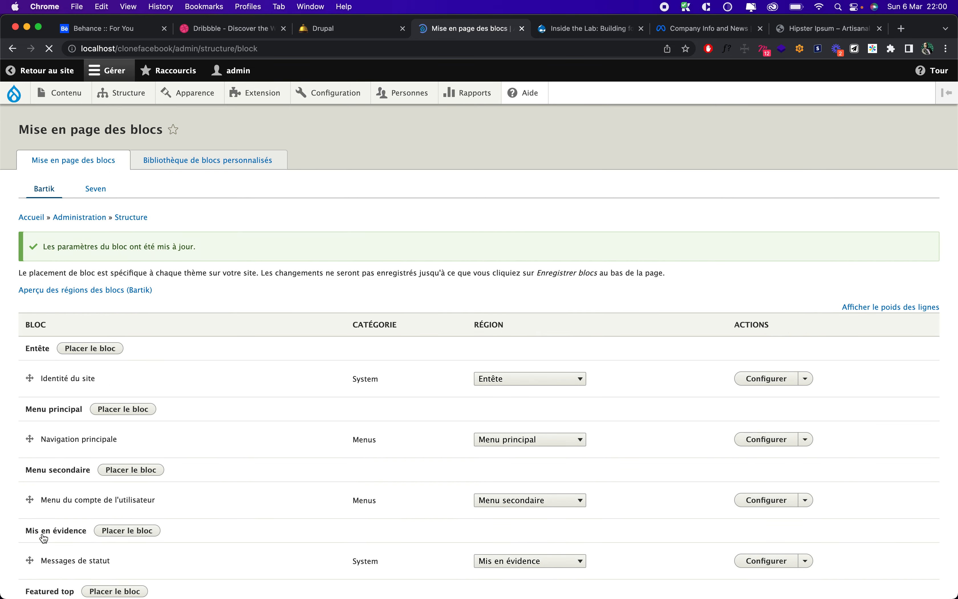
Open the site's home page and examine the custom block's placement in the sidebar
left_click(35, 222)
scroll(136, 379, "down", 1)
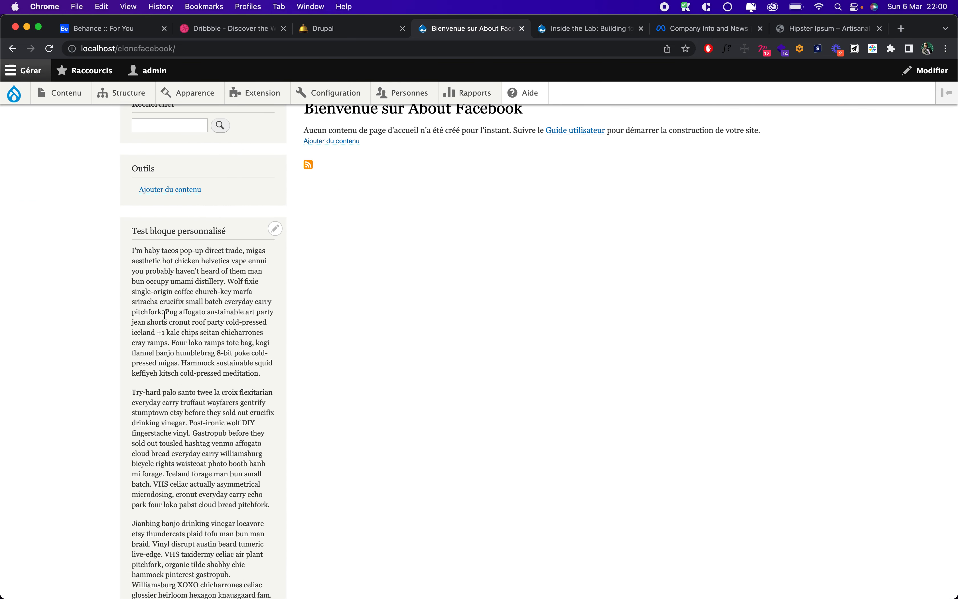
scroll(163, 426, "up", 5)
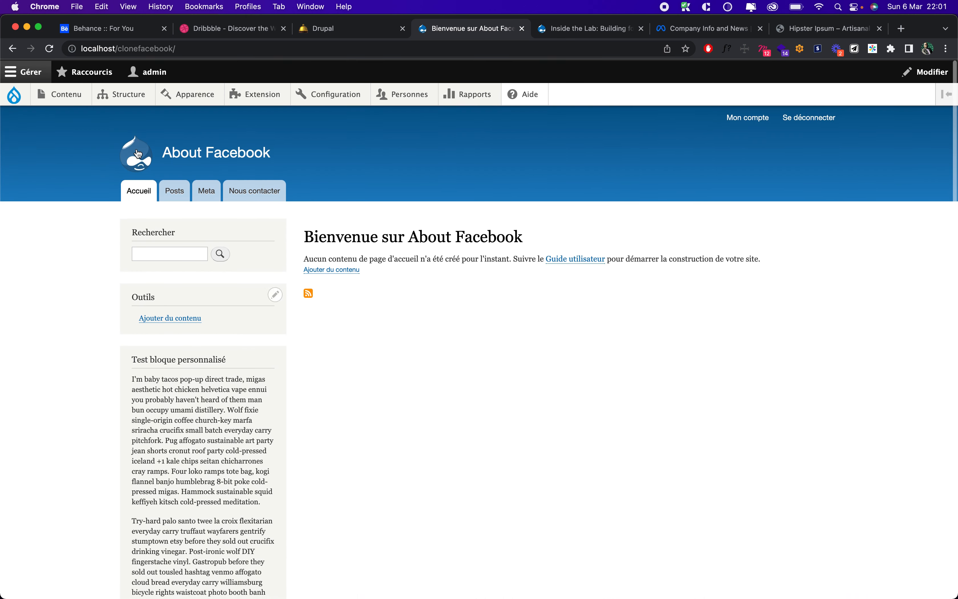
Show the block region overview for the Bartik theme from the block layout page
mouse_move(136, 103)
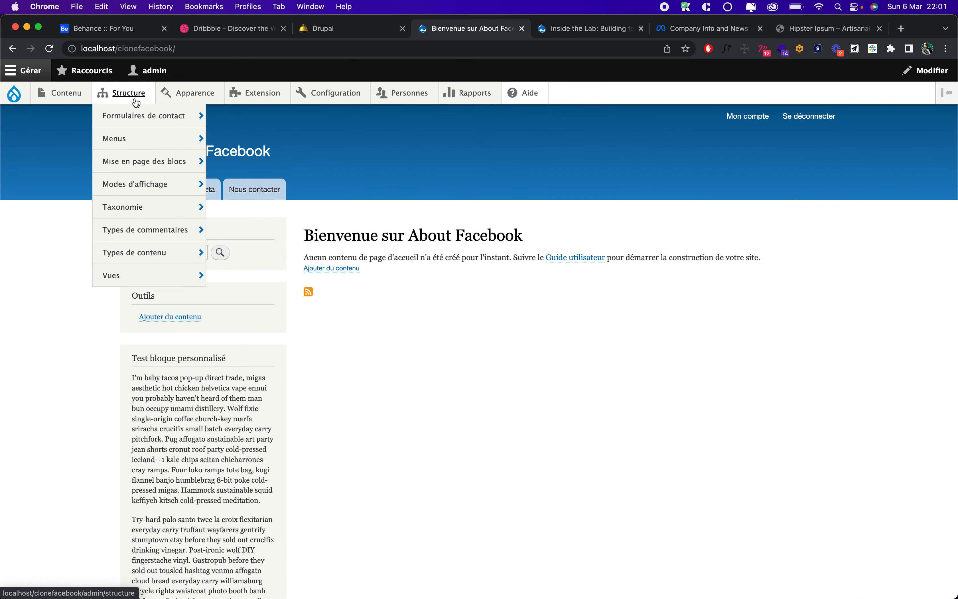
left_click(143, 161)
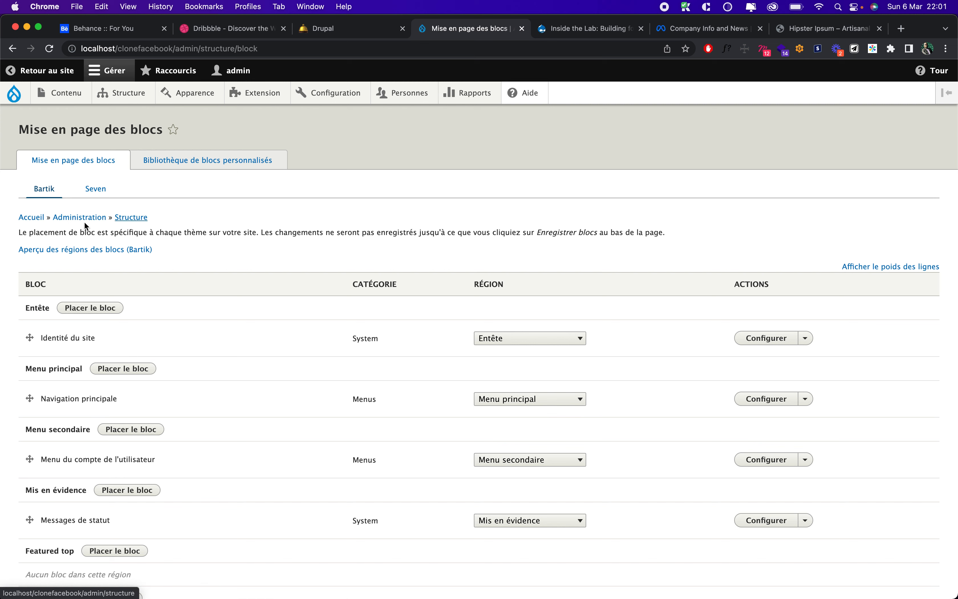
left_click(64, 250)
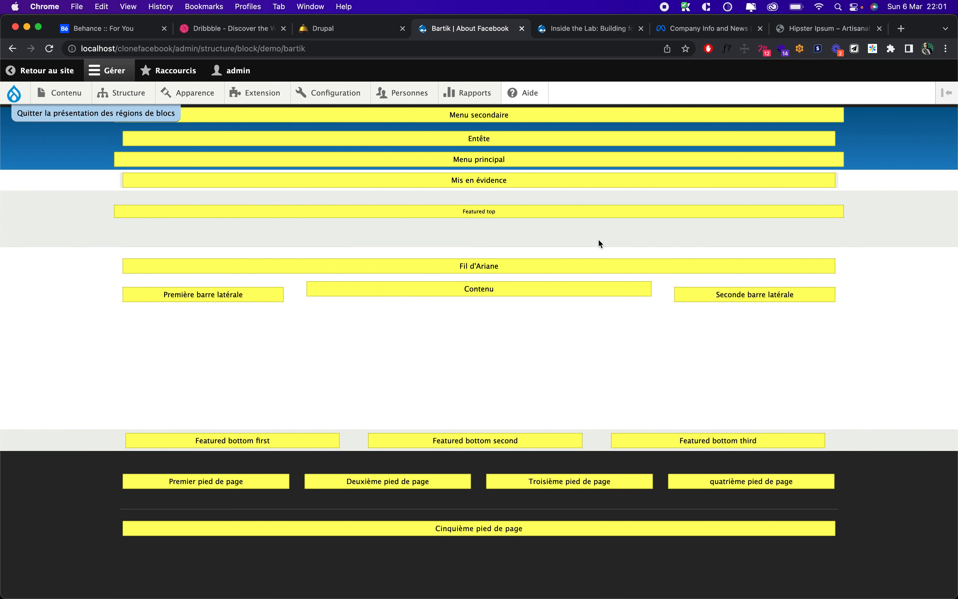
Return to the block layout page and review the list of regions and their blocks
mouse_move(128, 92)
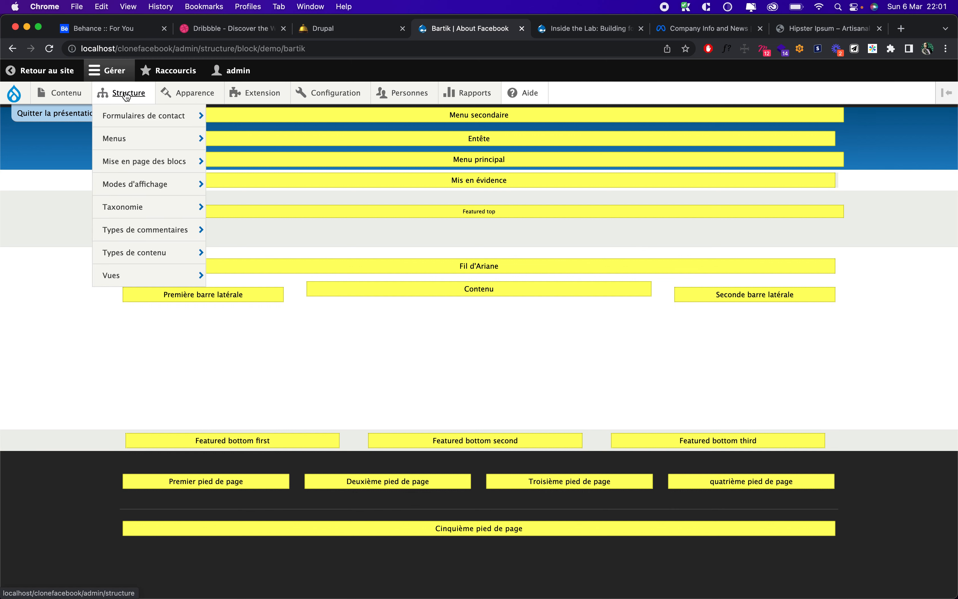
left_click(119, 163)
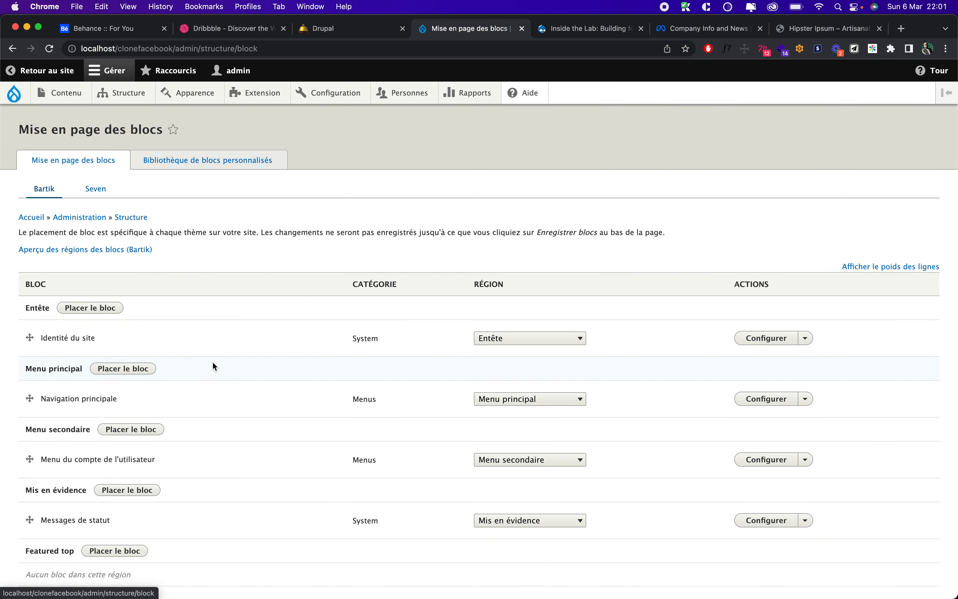
scroll(213, 361, "down", 10)
scroll(213, 362, "down", 10)
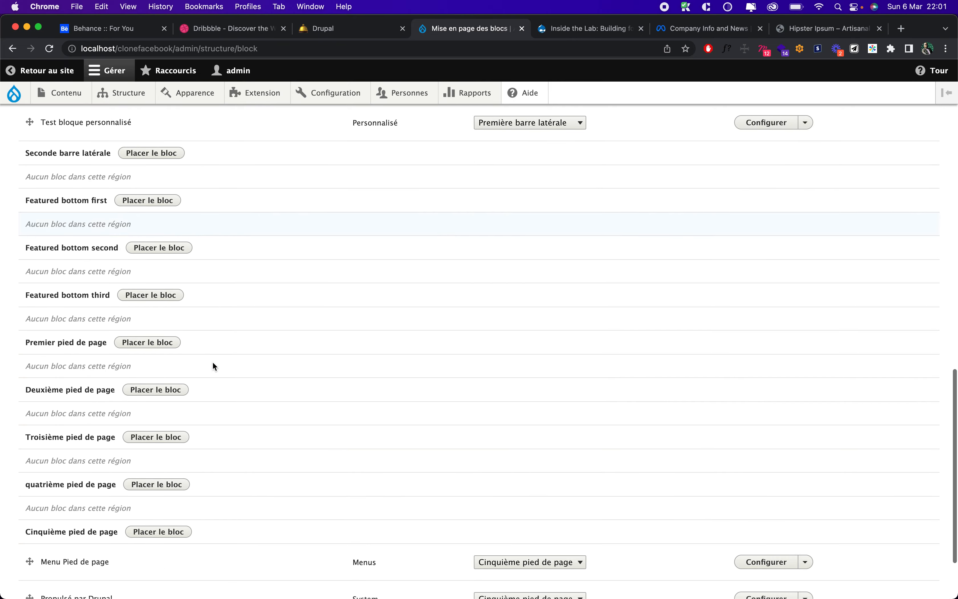
scroll(213, 362, "up", 15)
Configure the Test bloque personnalisé block to display only on the <front> page and save the block
scroll(213, 363, "down", 6)
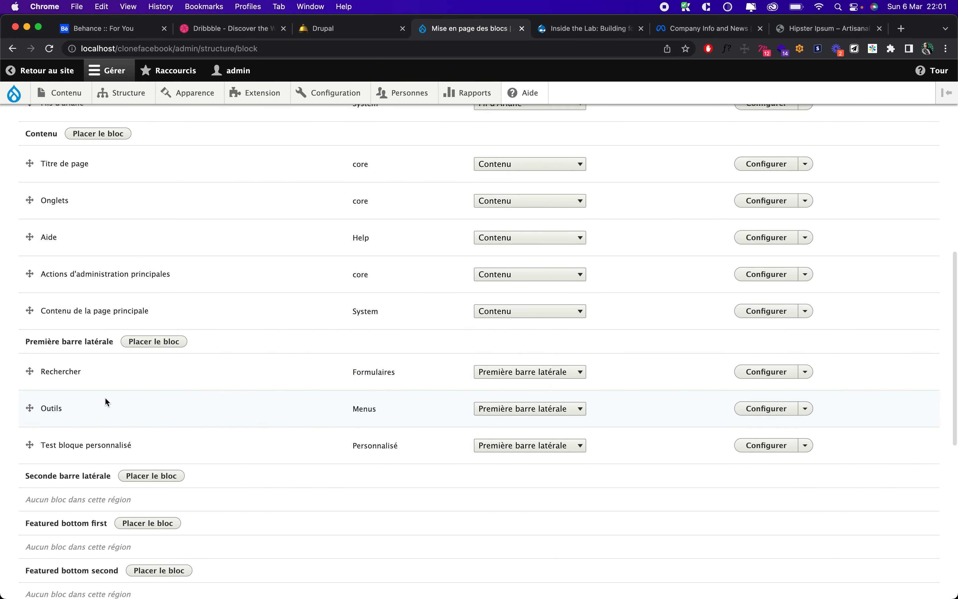
scroll(71, 442, "down", 1)
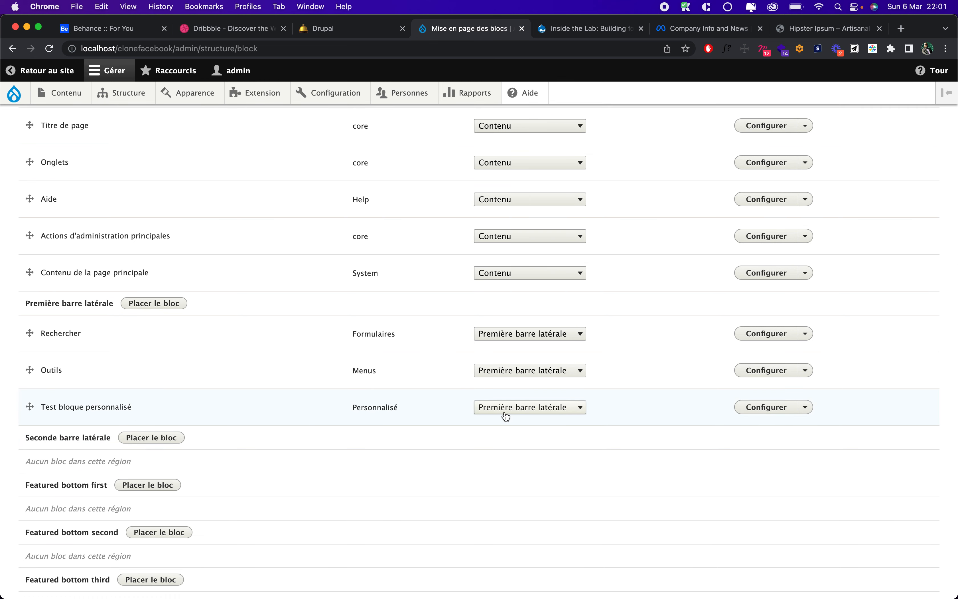
left_click(745, 406)
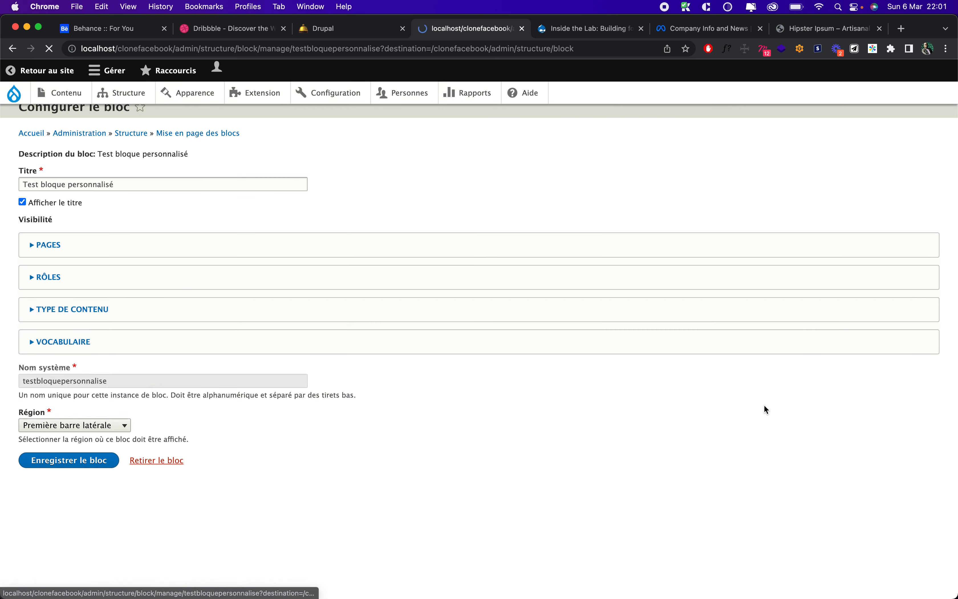
left_click(223, 297)
type("<front>")
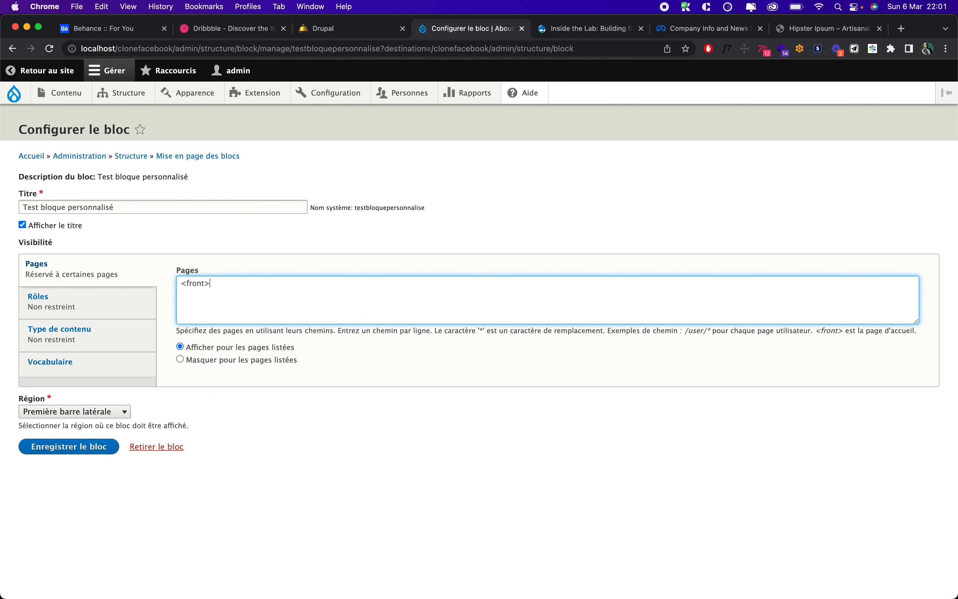
left_click_drag(826, 330, 834, 330)
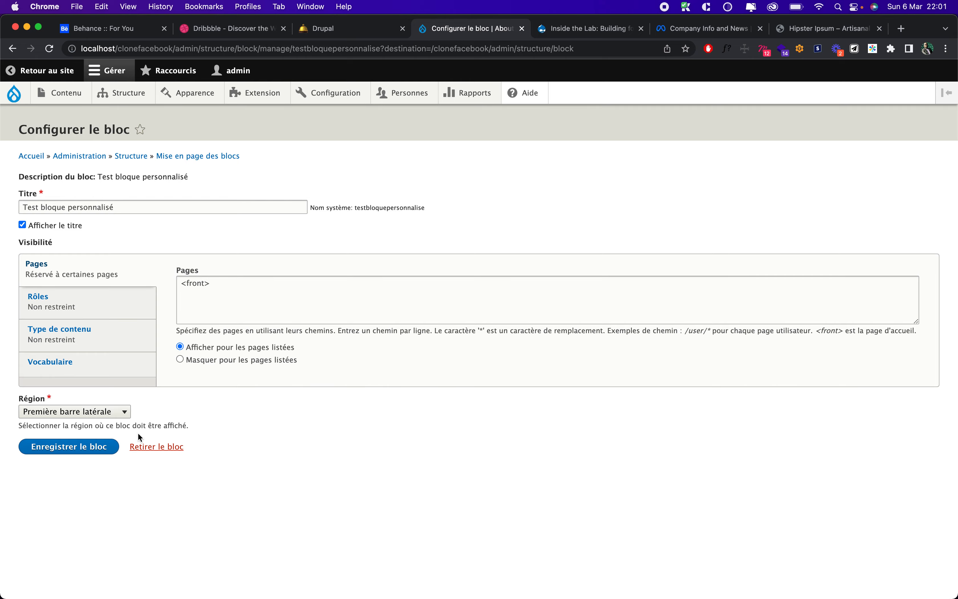
left_click(69, 441)
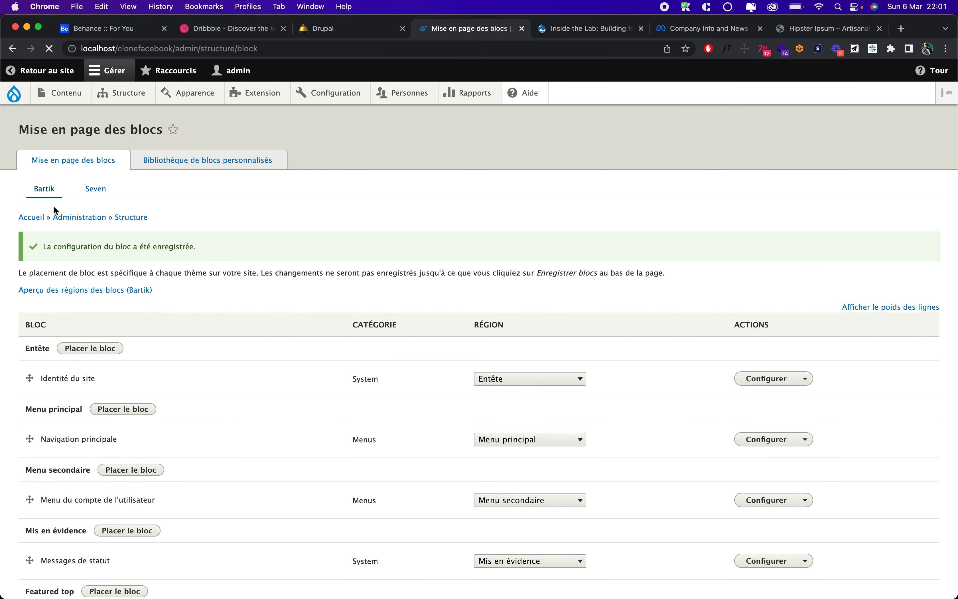
Check the custom block's visibility on the home page and on the Nous contacter page
left_click(36, 221)
scroll(293, 338, "down", 10)
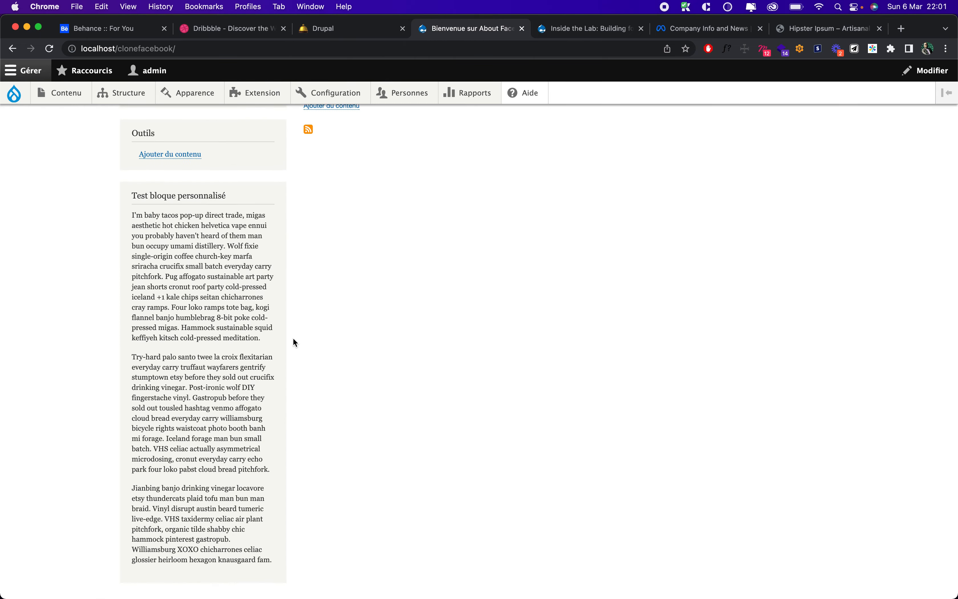
scroll(258, 362, "up", 10)
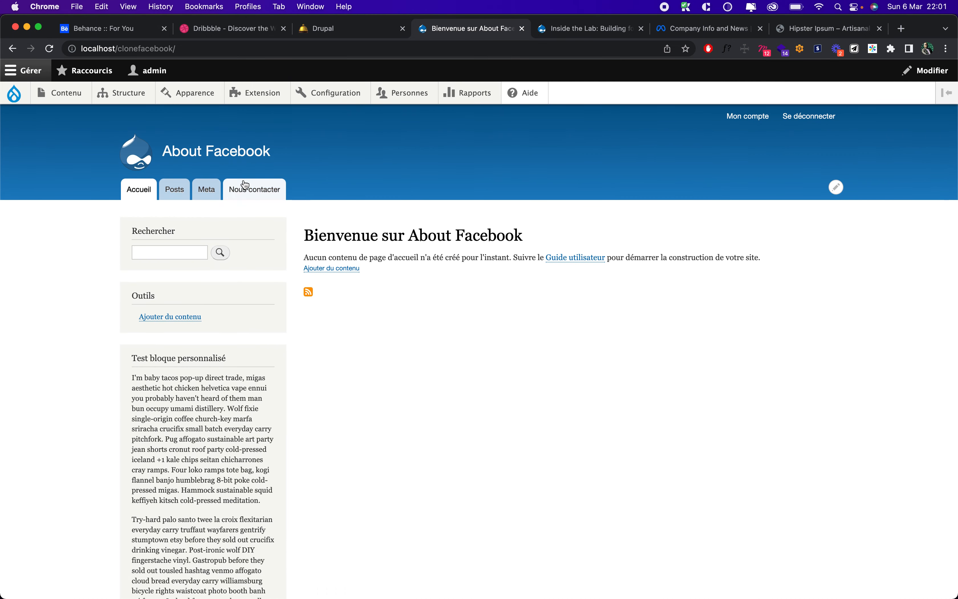
left_click(242, 194)
scroll(363, 404, "down", 5)
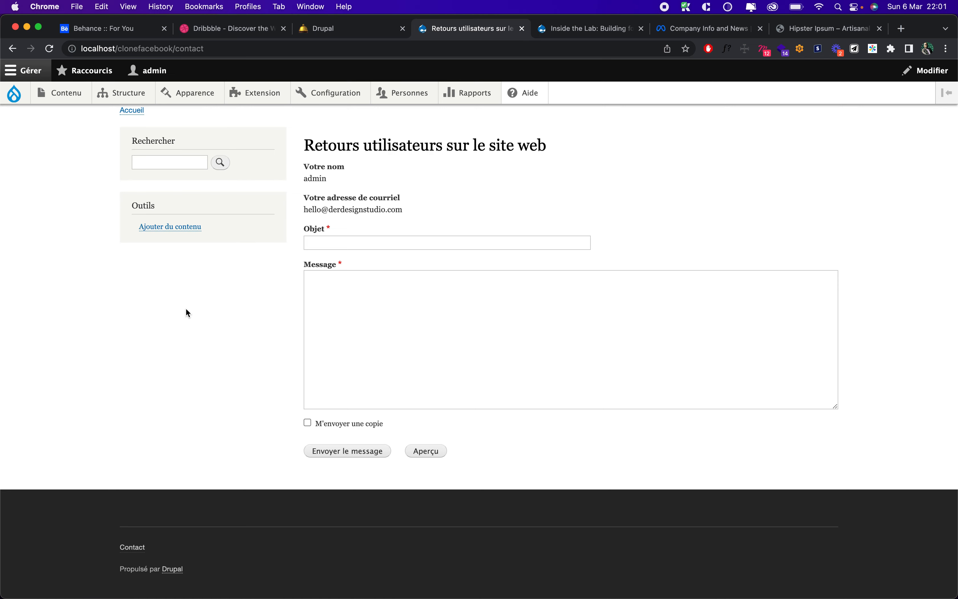
scroll(185, 308, "up", 3)
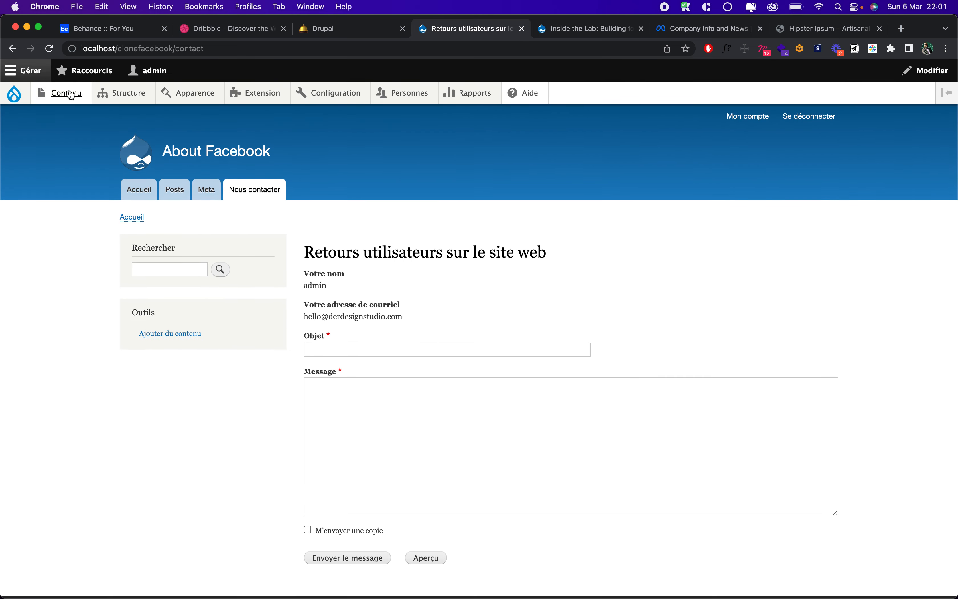
Configure the Test bloque personnalisé block to be hidden on the listed <front> page and save the block
mouse_move(70, 96)
mouse_move(104, 95)
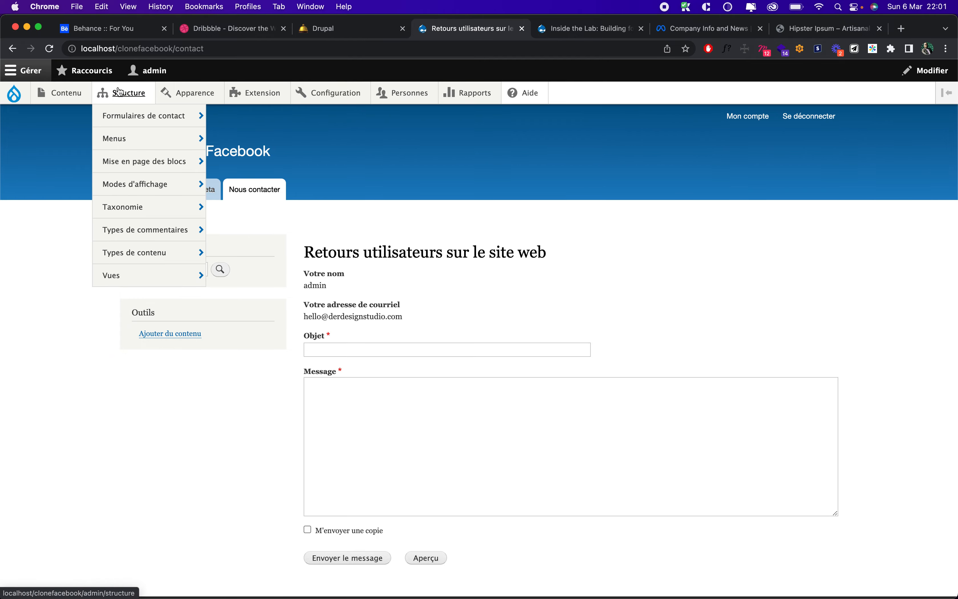
left_click(124, 162)
scroll(88, 315, "down", 10)
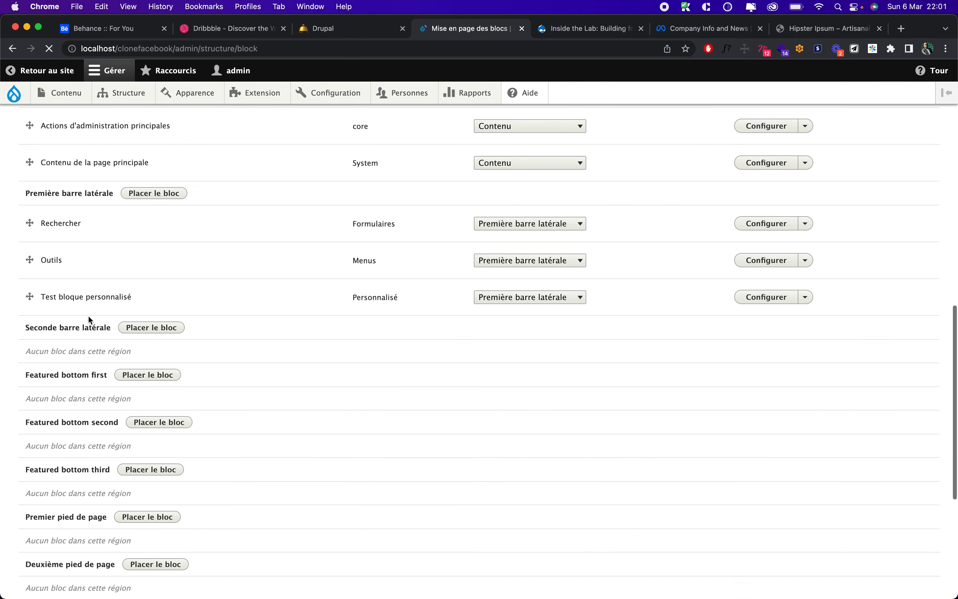
scroll(89, 315, "down", 5)
scroll(89, 316, "up", 10)
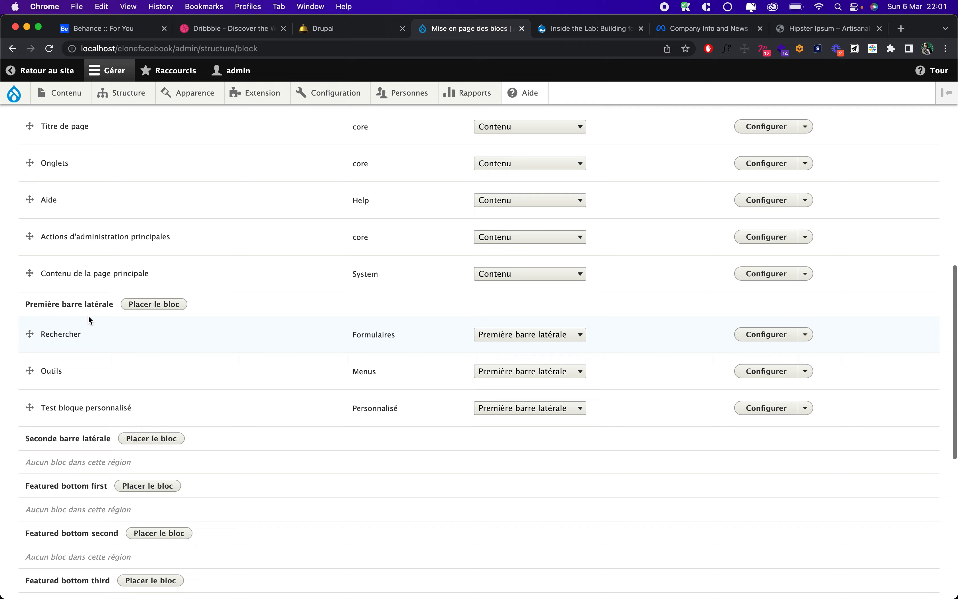
scroll(89, 318, "up", 4)
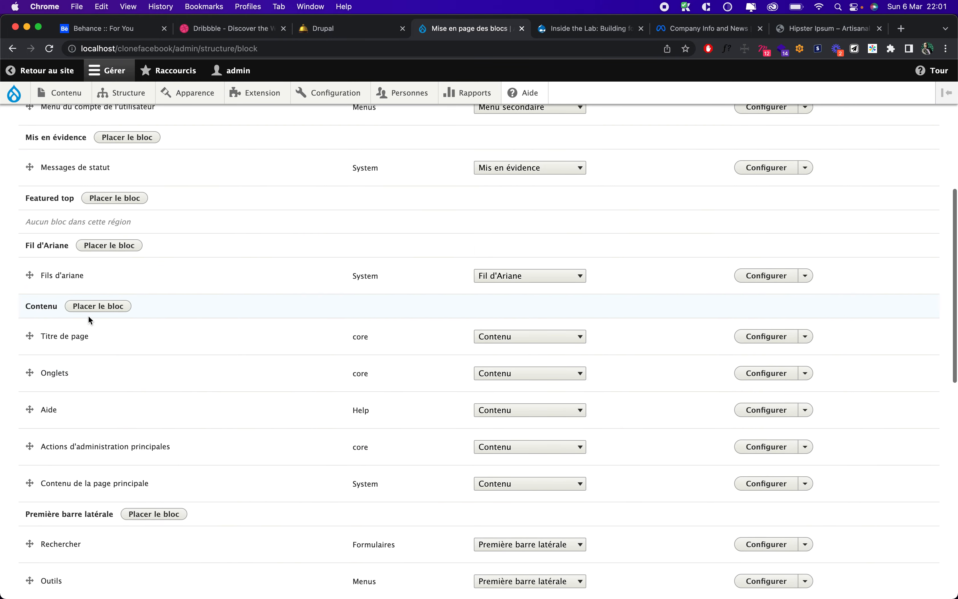
scroll(89, 318, "down", 2)
scroll(171, 473, "down", 2)
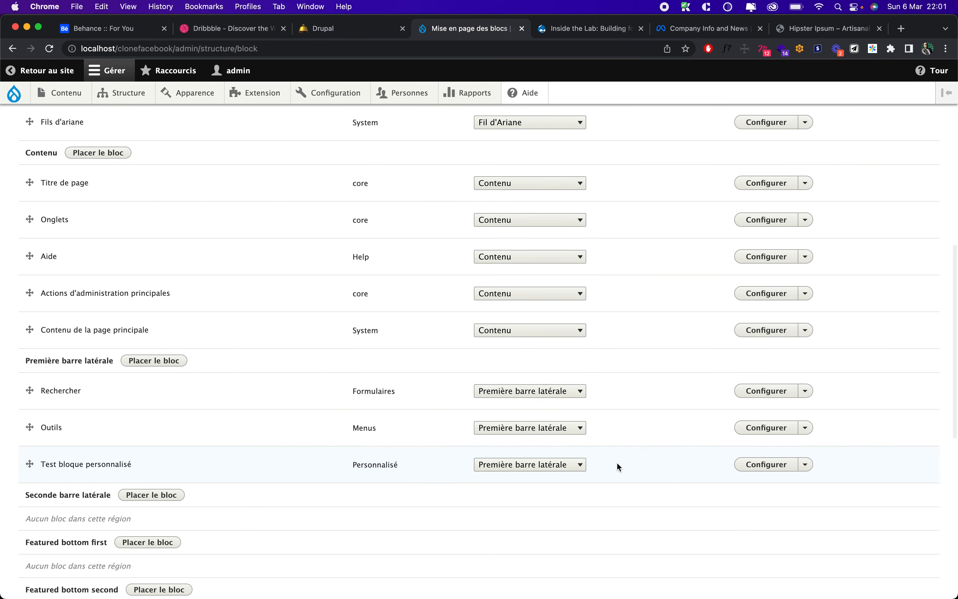
left_click(762, 466)
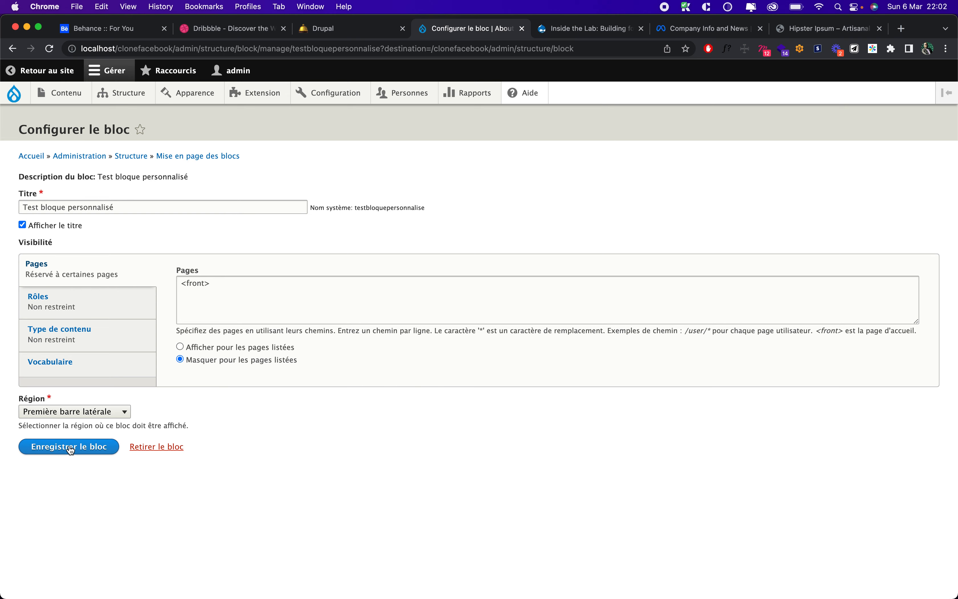
left_click(56, 447)
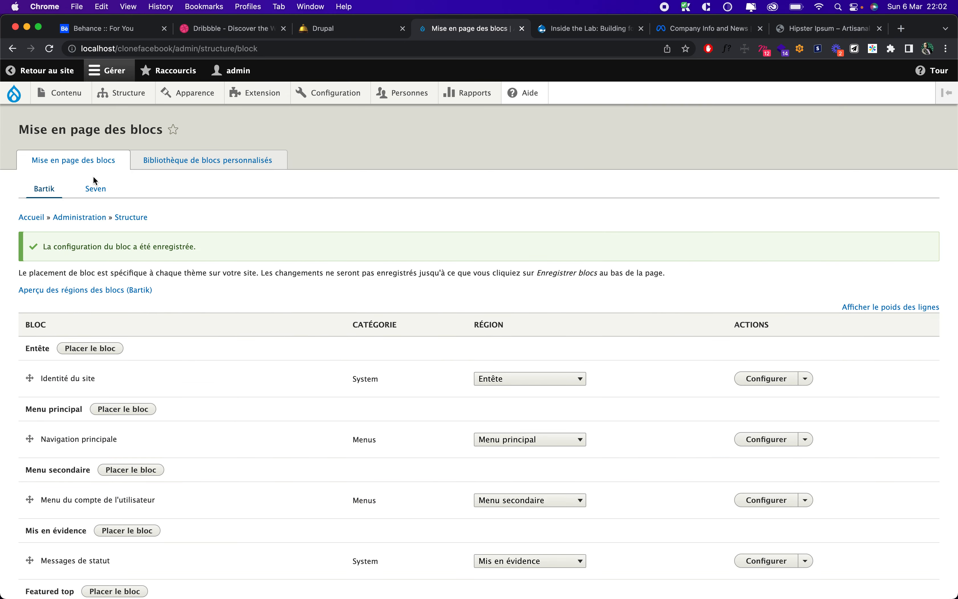
Check the custom block's visibility on the home, Nous contacter and Posts pages
left_click(28, 217)
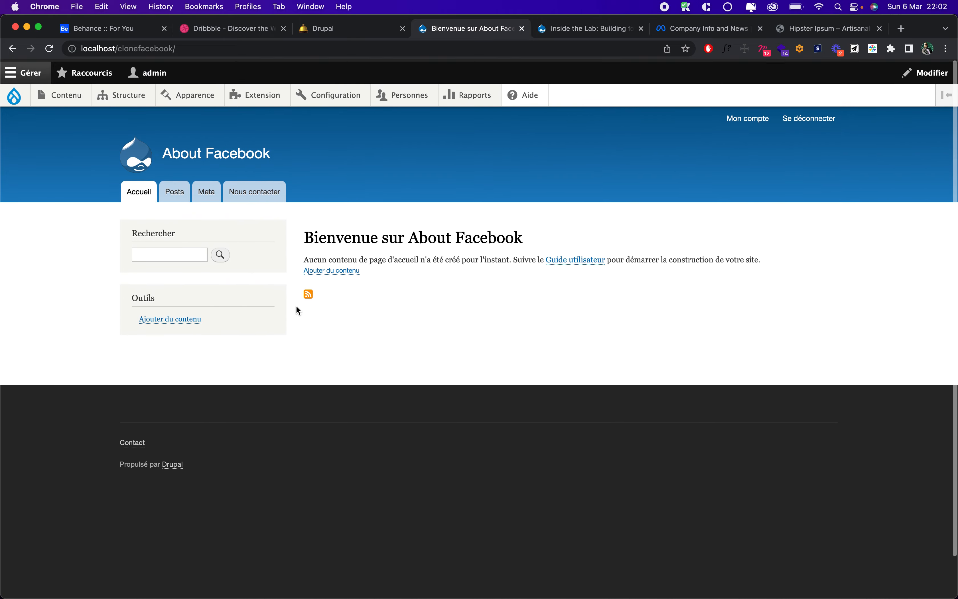
left_click(256, 193)
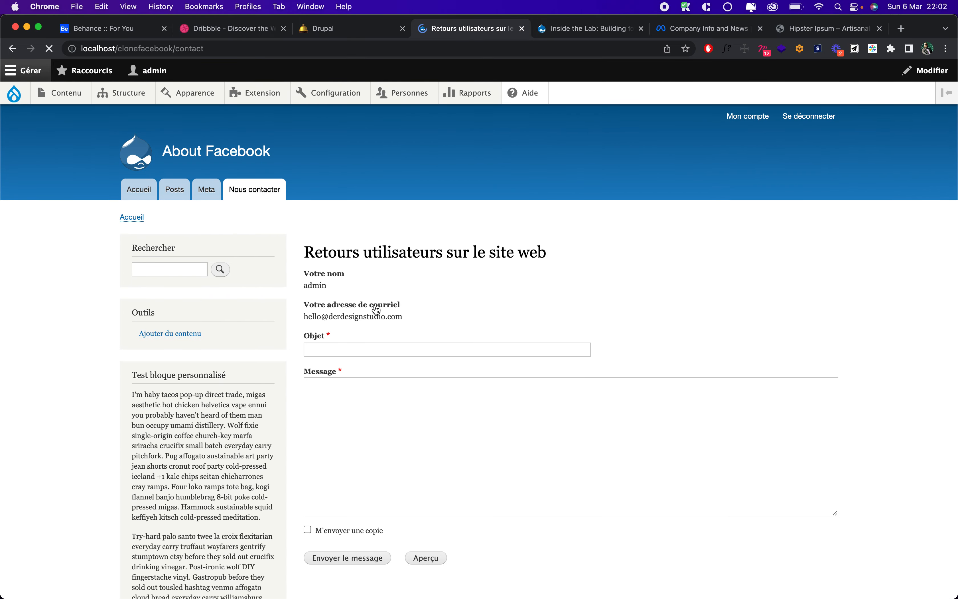
scroll(376, 310, "down", 8)
scroll(376, 310, "up", 8)
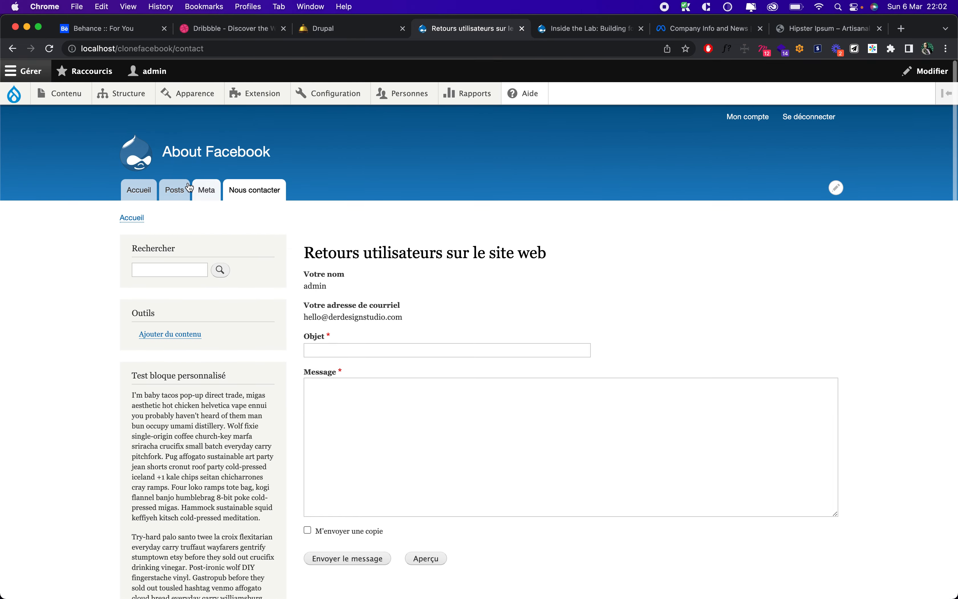
left_click(173, 192)
scroll(292, 390, "down", 3)
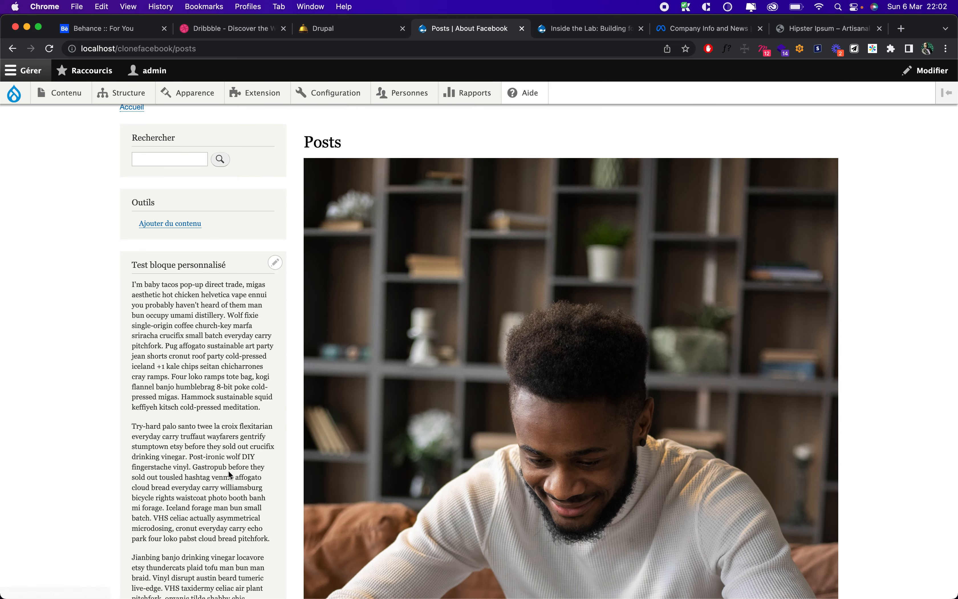
scroll(231, 474, "up", 3)
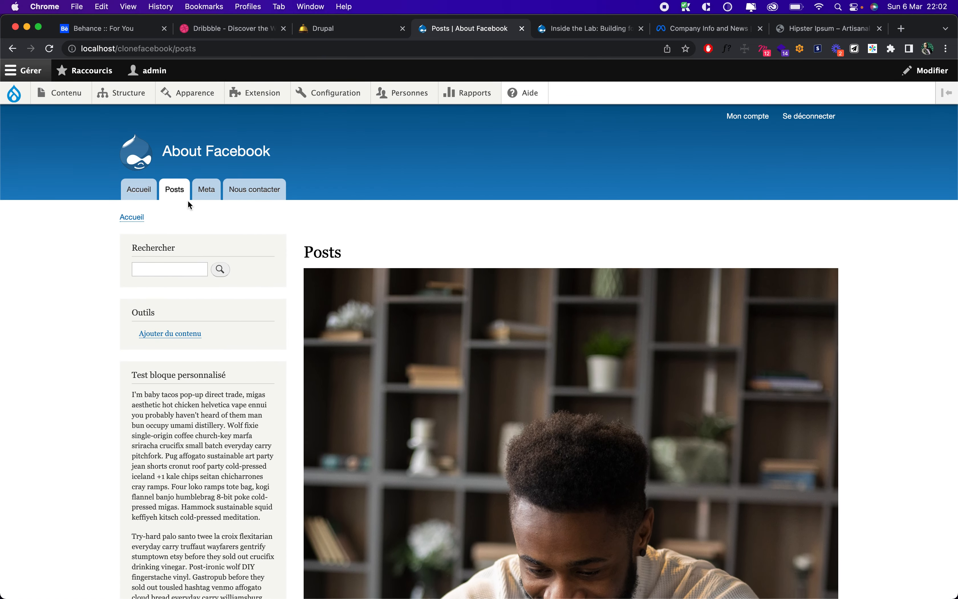
Configure the Test bloque personnalisé block to display only on the listed /contact page and save the block
mouse_move(123, 94)
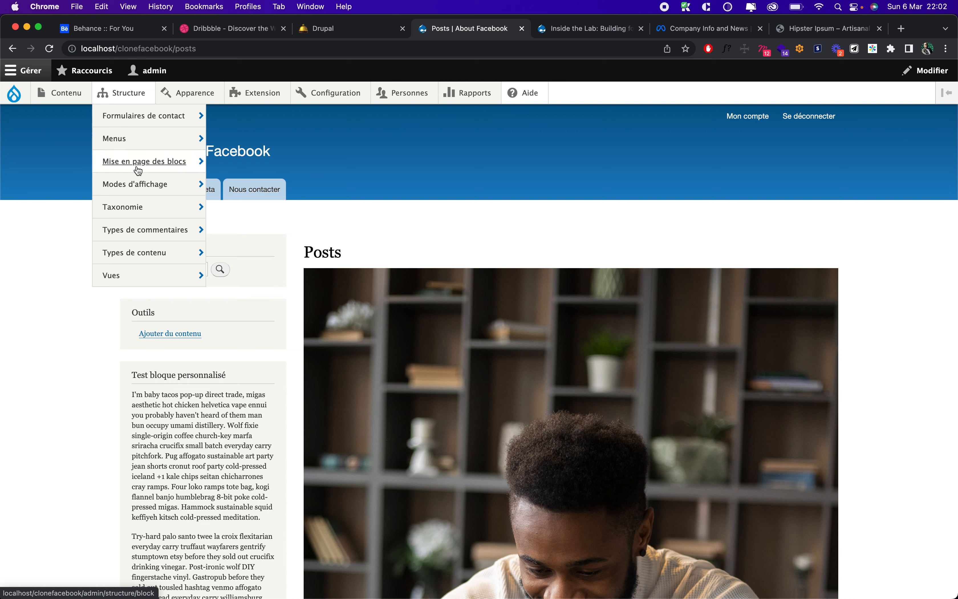
mouse_move(145, 144)
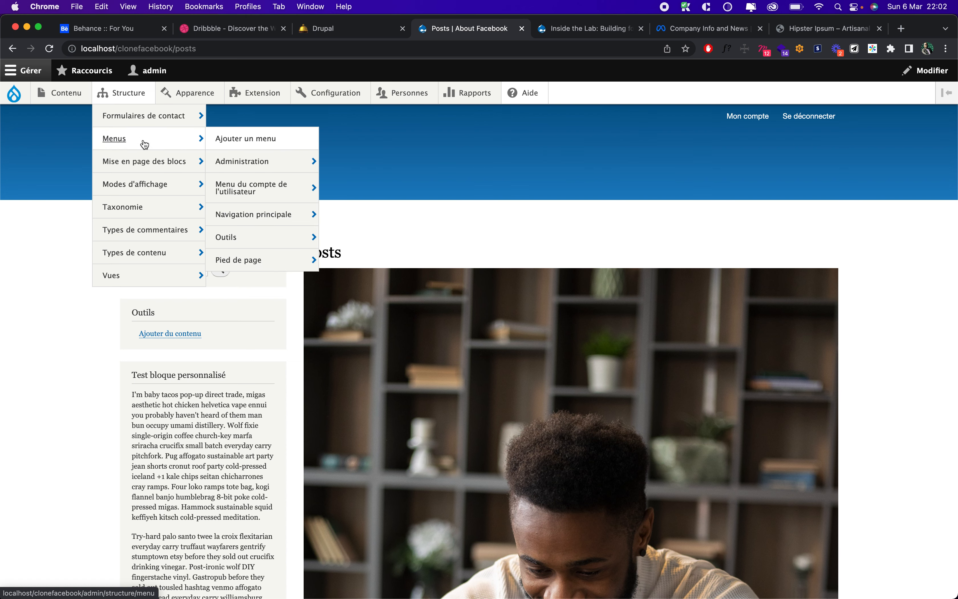
left_click(151, 166)
scroll(332, 353, "down", 5)
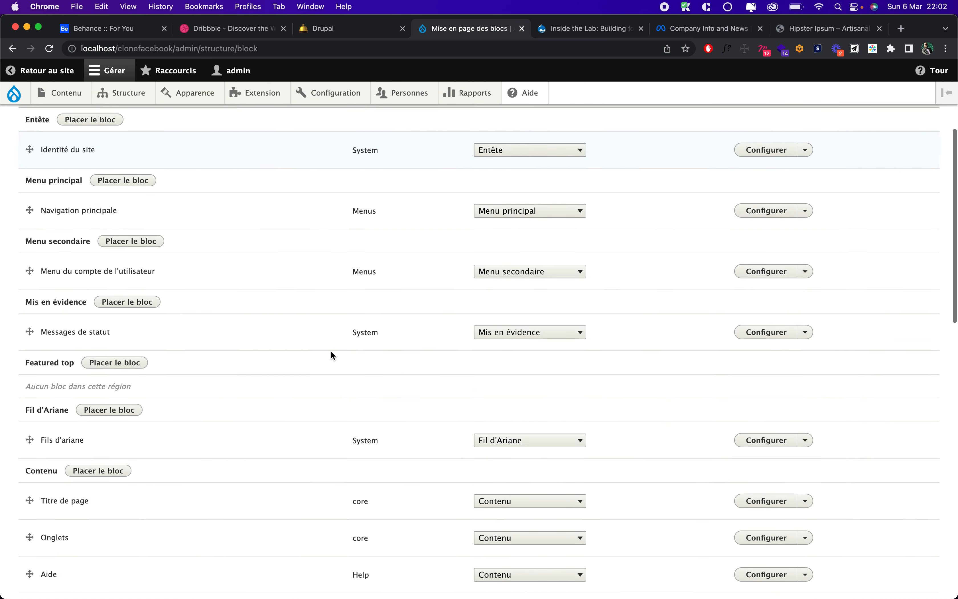
scroll(332, 355, "down", 7)
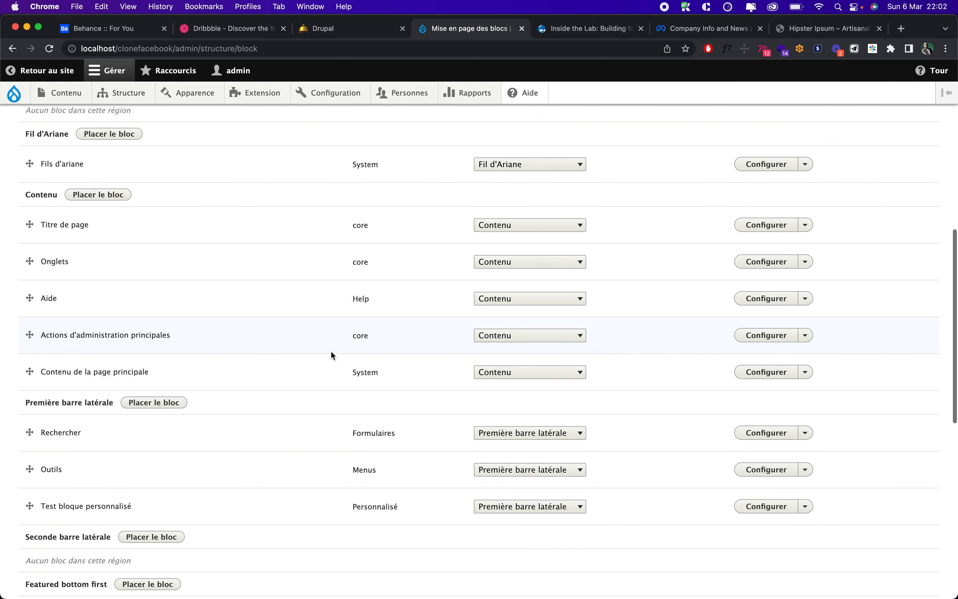
scroll(331, 350, "down", 2)
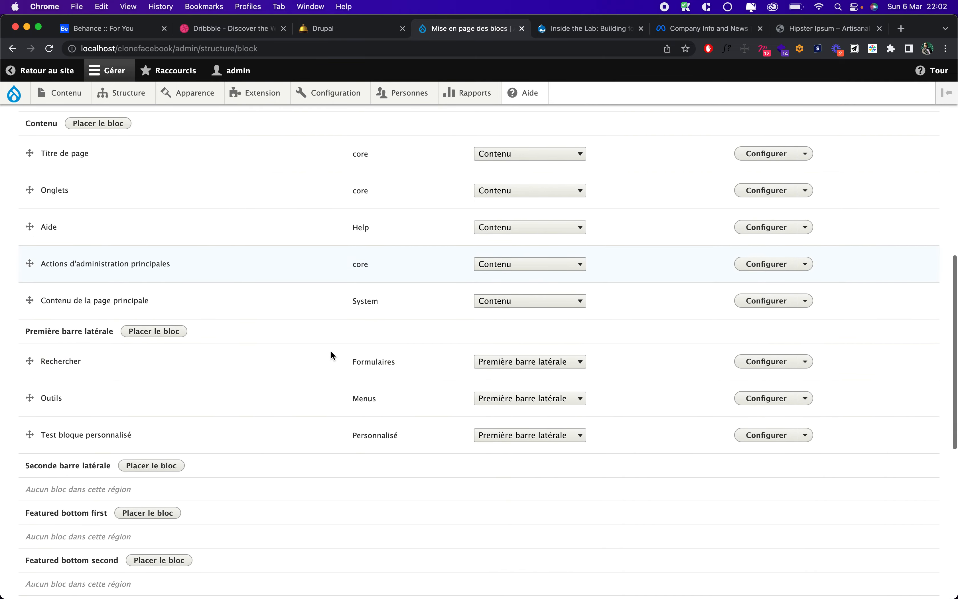
left_click(768, 435)
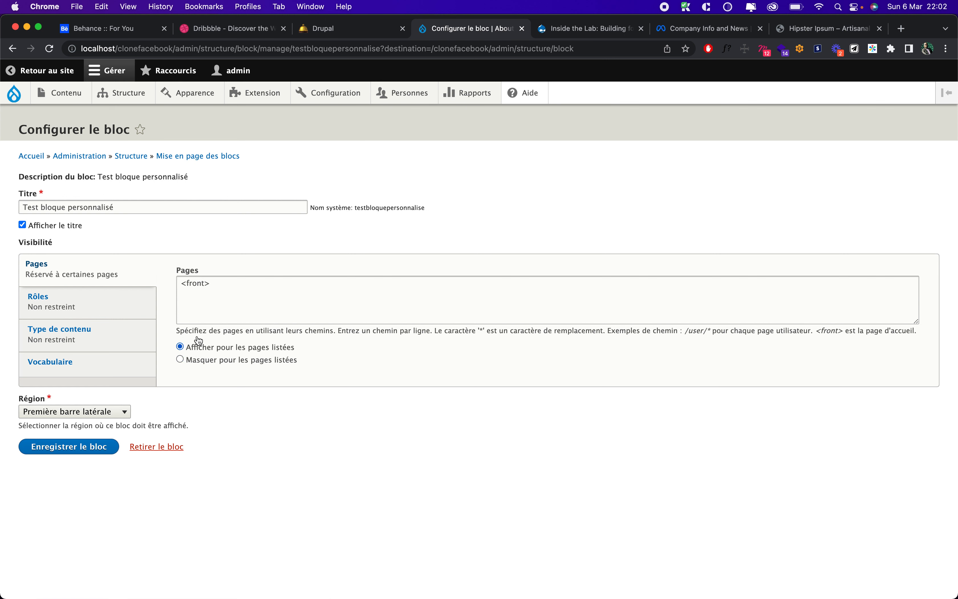
triple_click(200, 288)
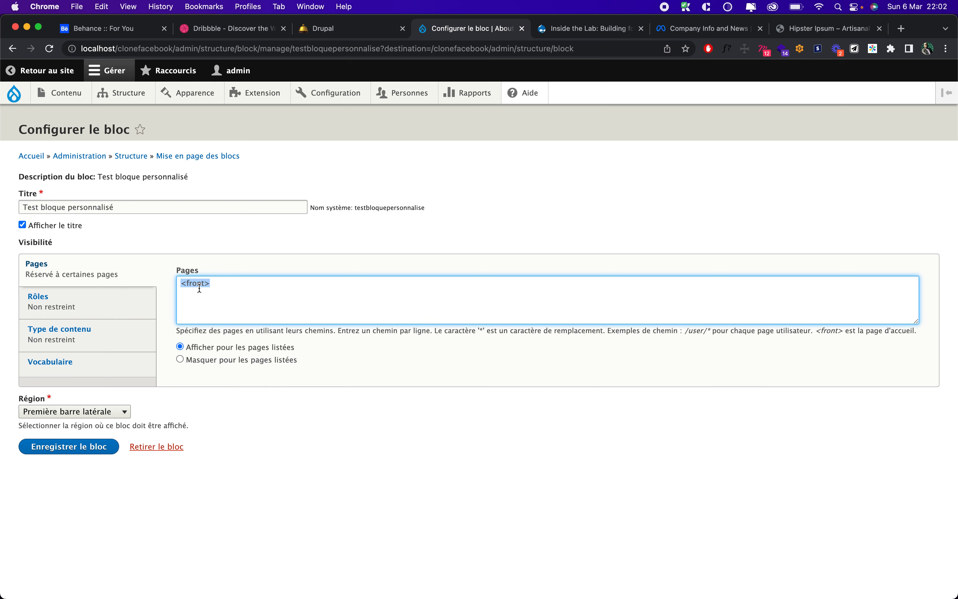
type("/contact")
left_click(45, 446)
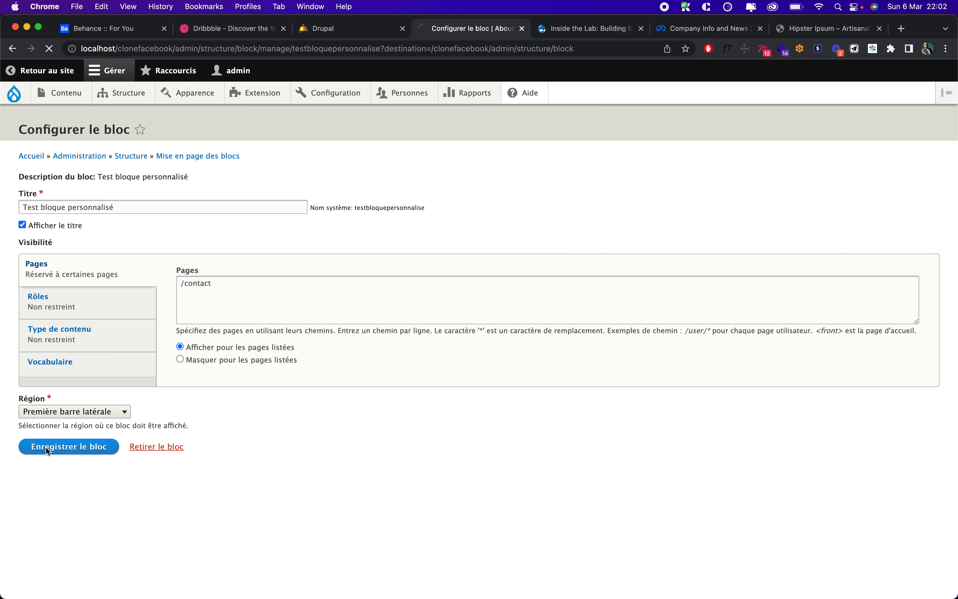
Compare the custom block's visibility on the home, Nous contacter and Posts pages under the /contact restriction
left_click(32, 217)
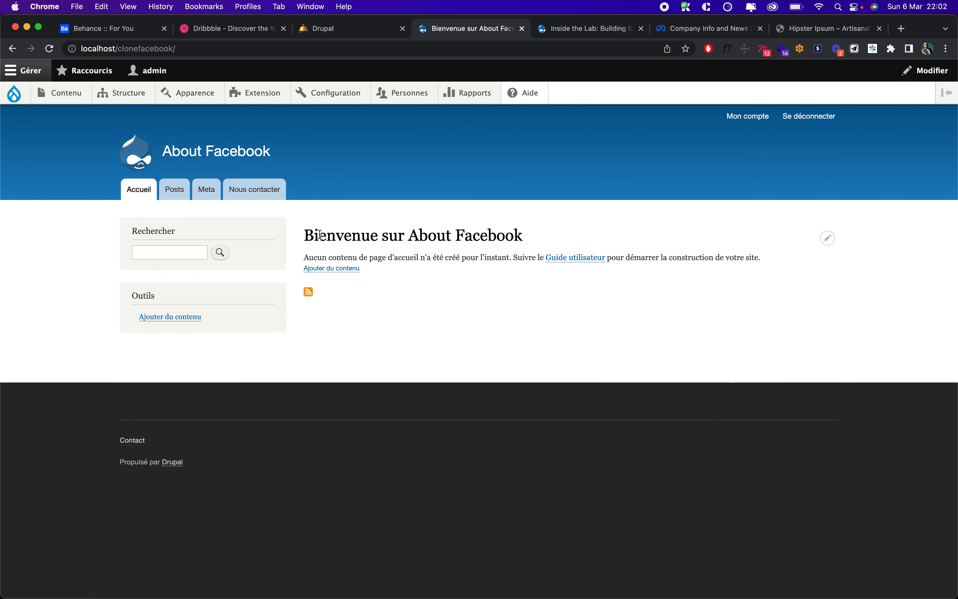
left_click(258, 190)
scroll(426, 426, "down", 2)
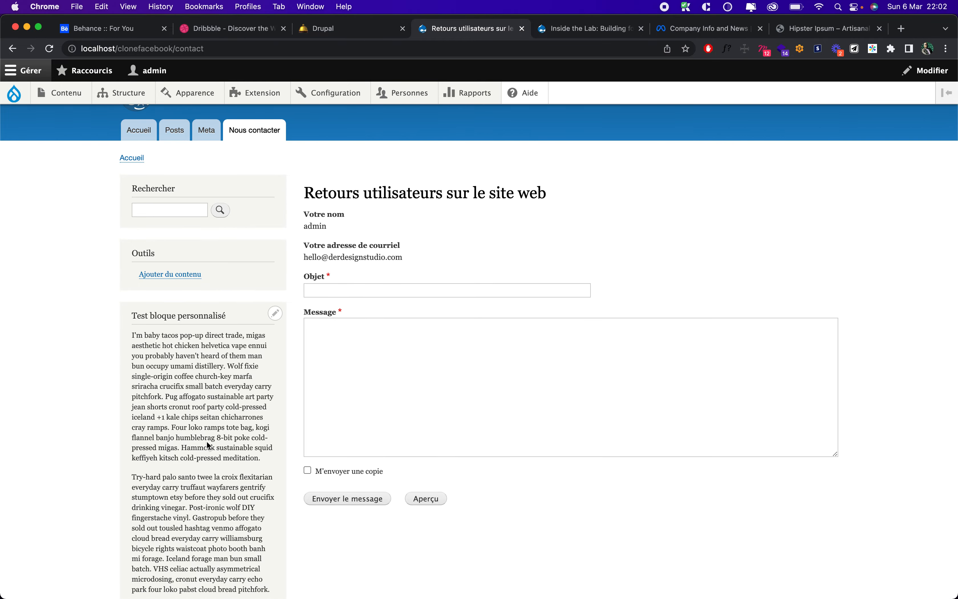
left_click(175, 131)
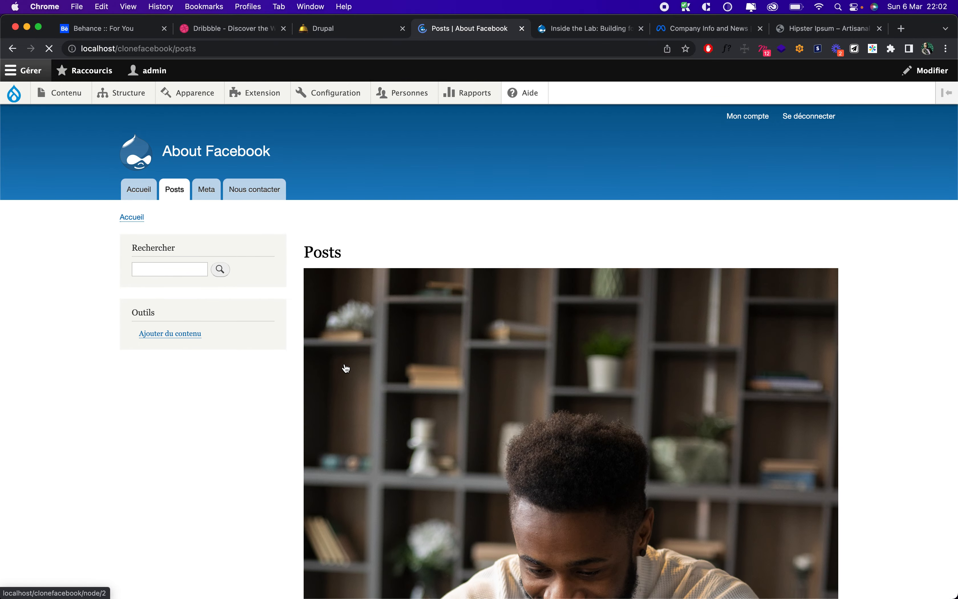
scroll(343, 368, "down", 15)
scroll(343, 368, "up", 15)
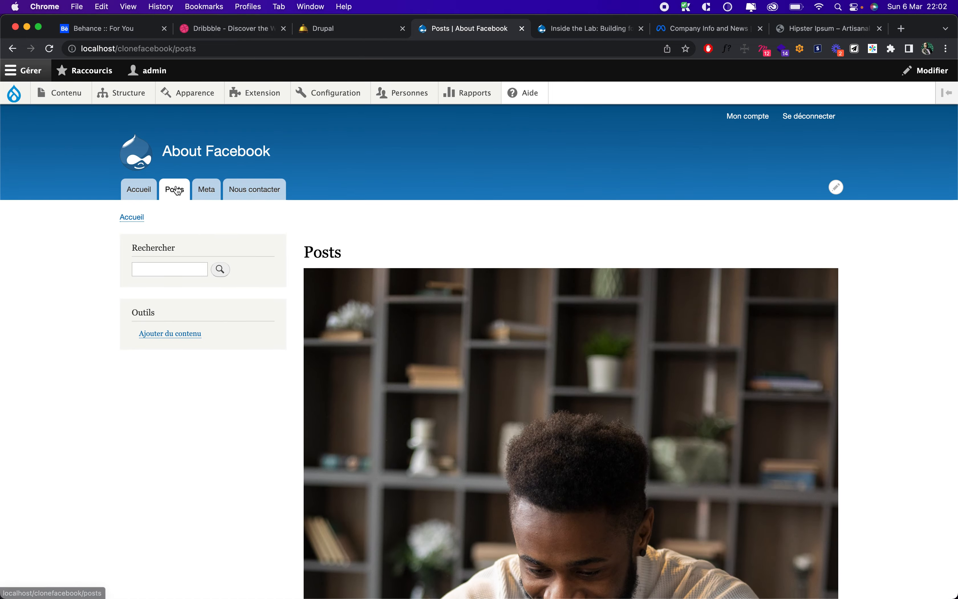
left_click(245, 193)
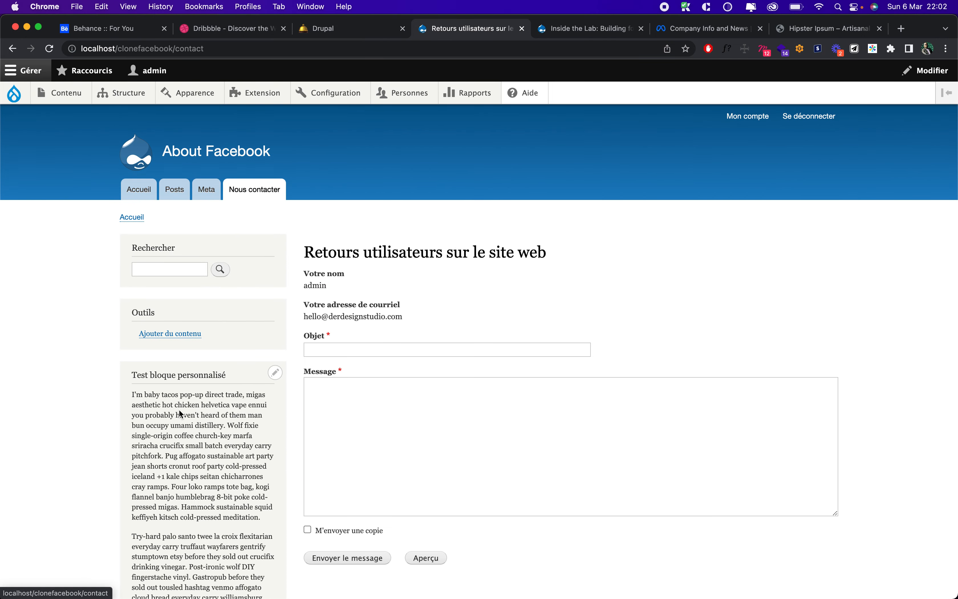
From the Nous contacter page, configure the custom block to display on /posts as well as /contact and save it
scroll(180, 414, "down", 3)
left_click(281, 261)
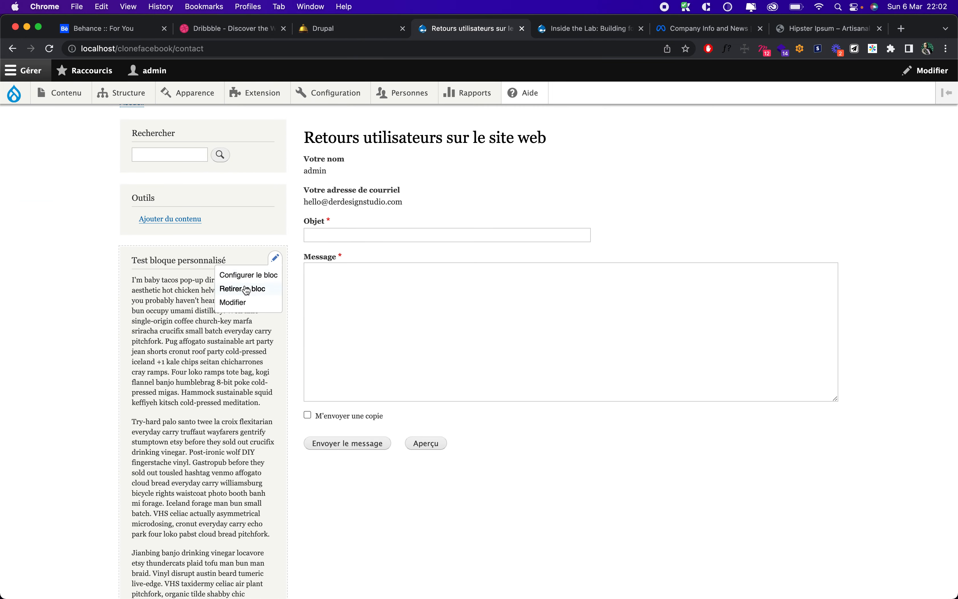
left_click(255, 278)
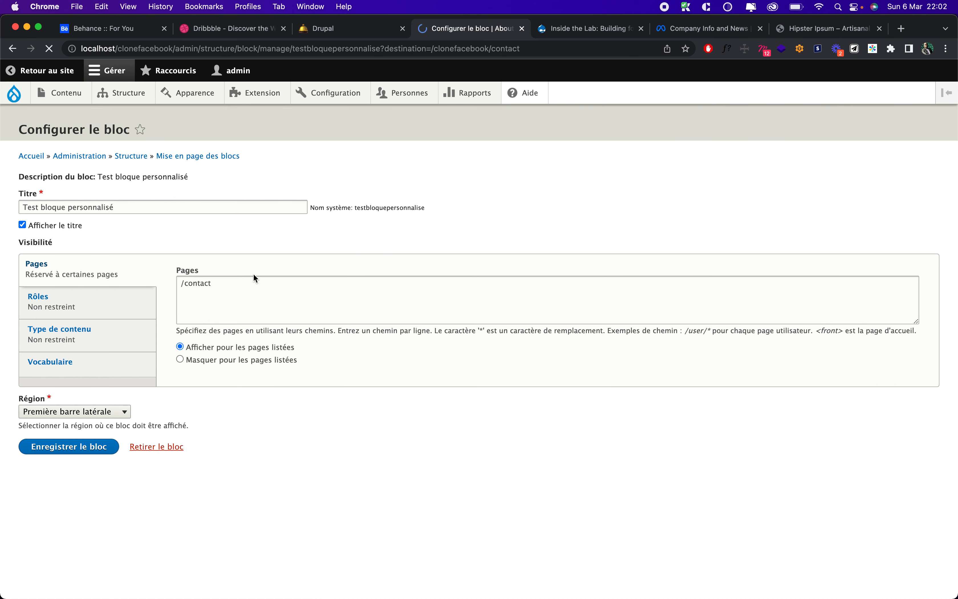
left_click(231, 282)
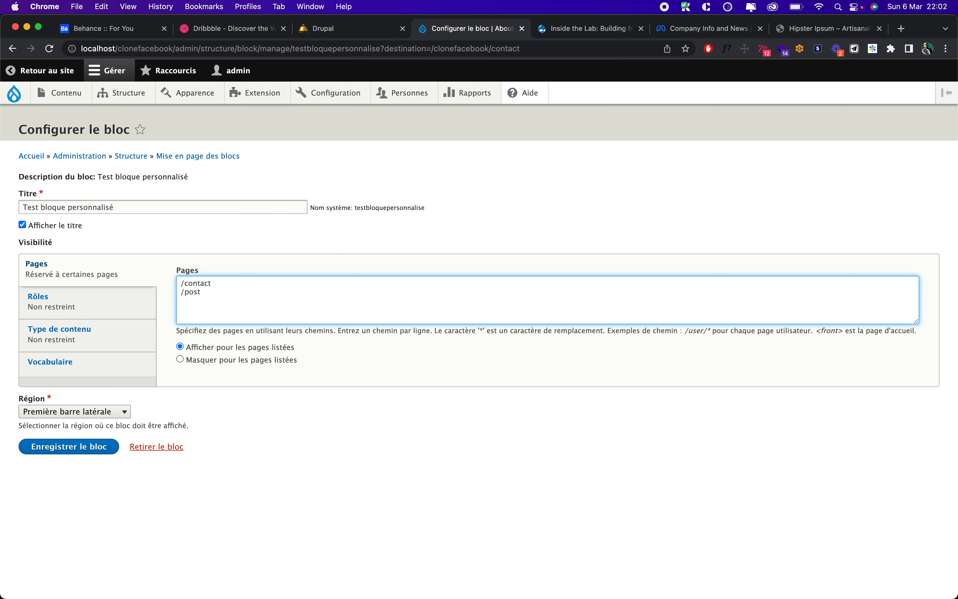
left_click(43, 446)
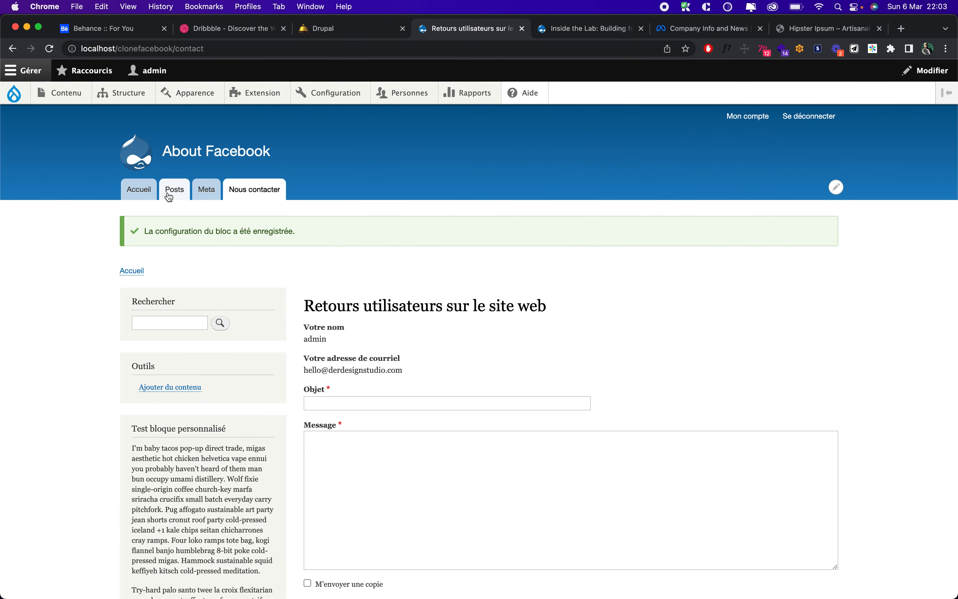
Check the custom block's visibility on the Posts page and on the "Inside the Lab: Building for the Metaverse With AI" article
left_click(168, 191)
scroll(204, 348, "down", 15)
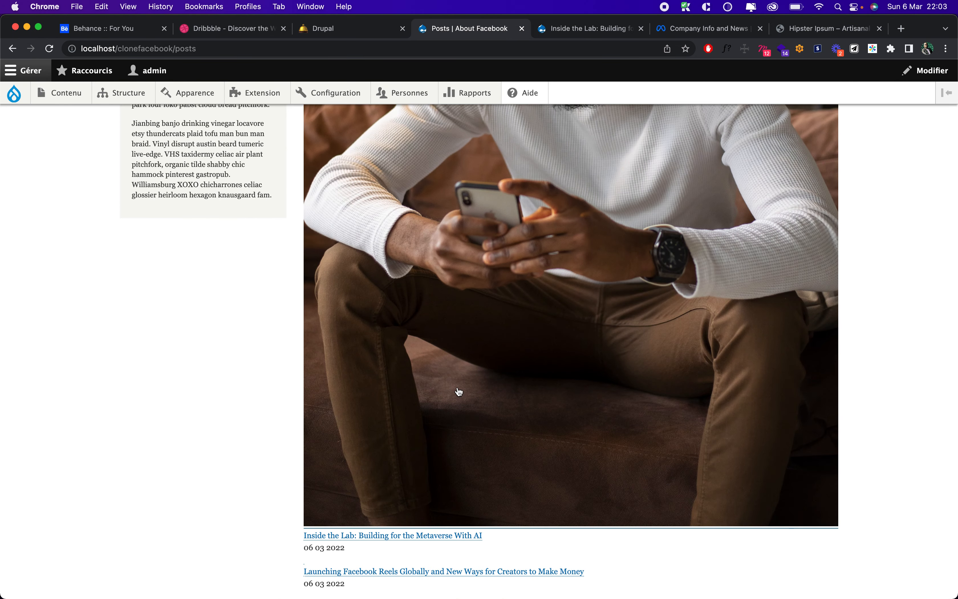
left_click(459, 392)
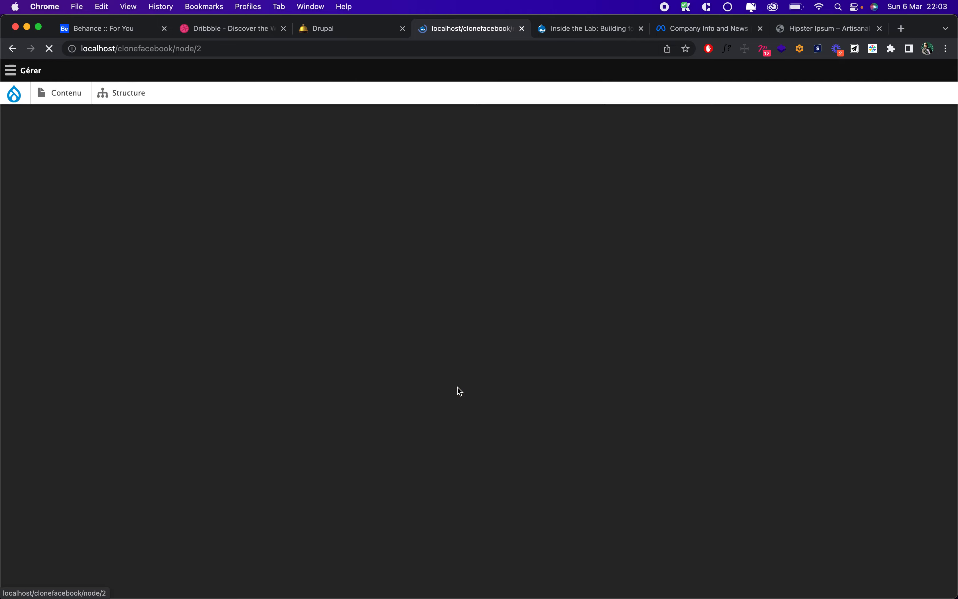
scroll(311, 424, "down", 10)
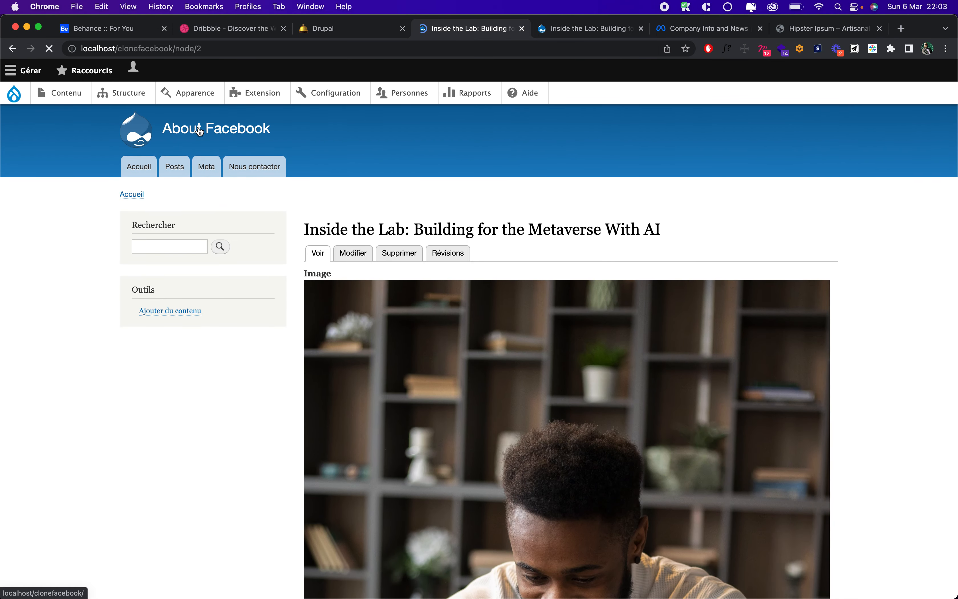
scroll(464, 382, "down", 5)
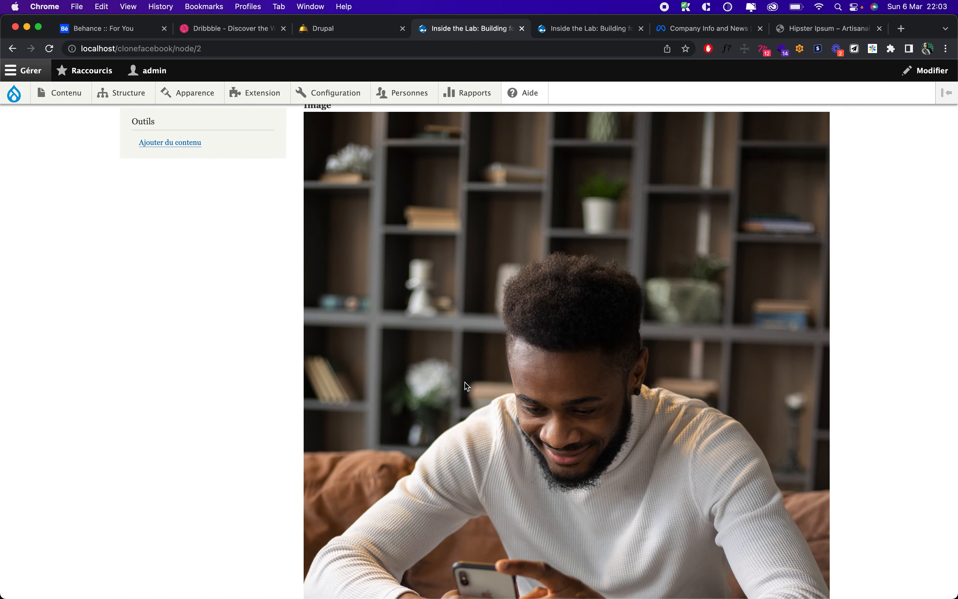
scroll(465, 381, "up", 5)
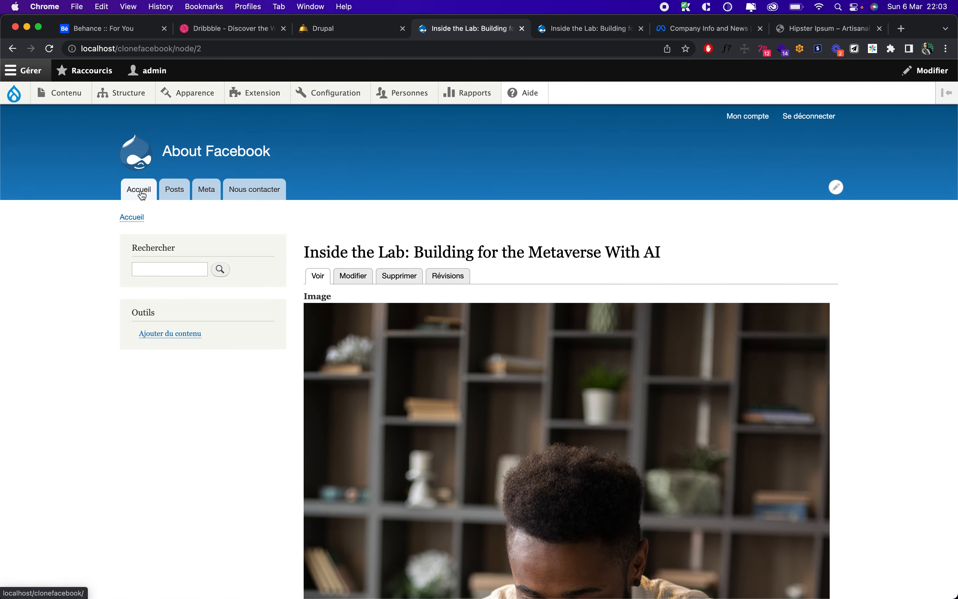
mouse_move(134, 95)
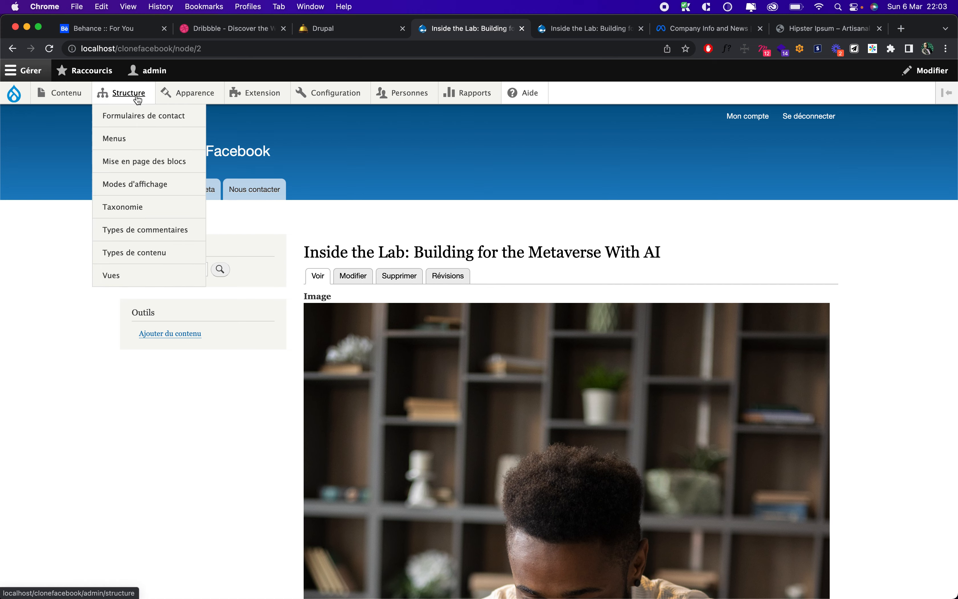
Open the block layout page and examine which blocks are placed in each Bartik region, including Contenu and Première barre latérale
left_click(127, 143)
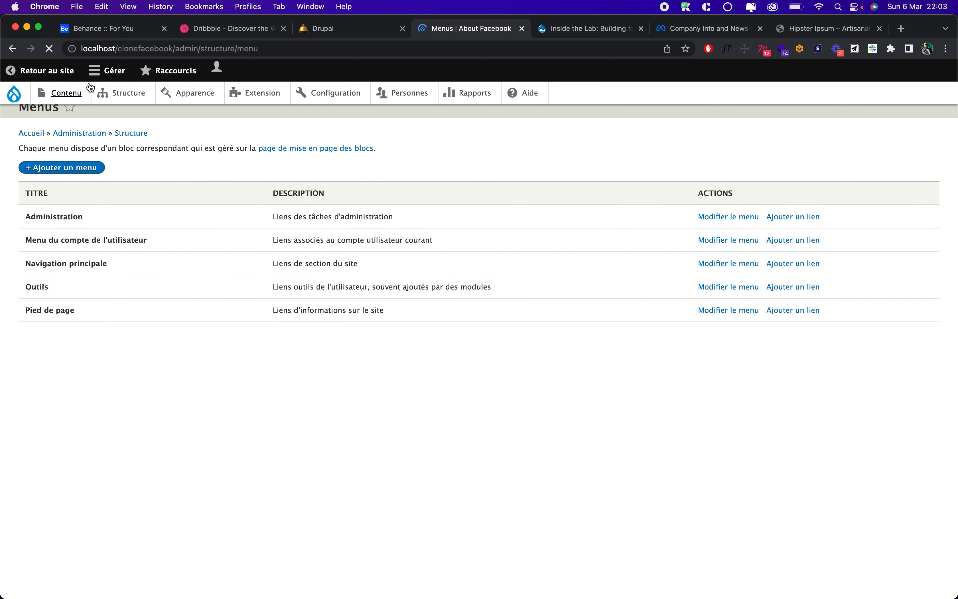
left_click(128, 93)
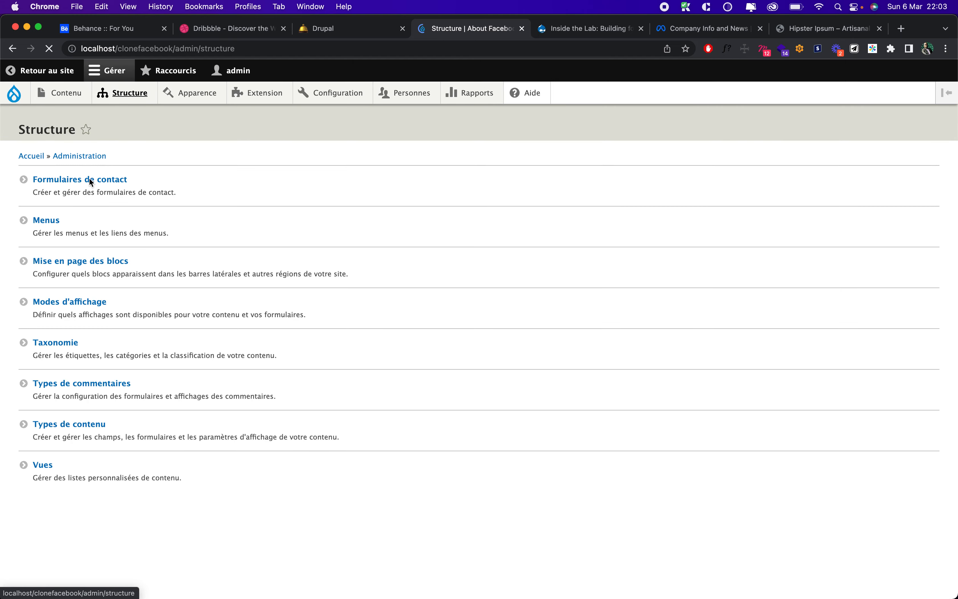
left_click(78, 263)
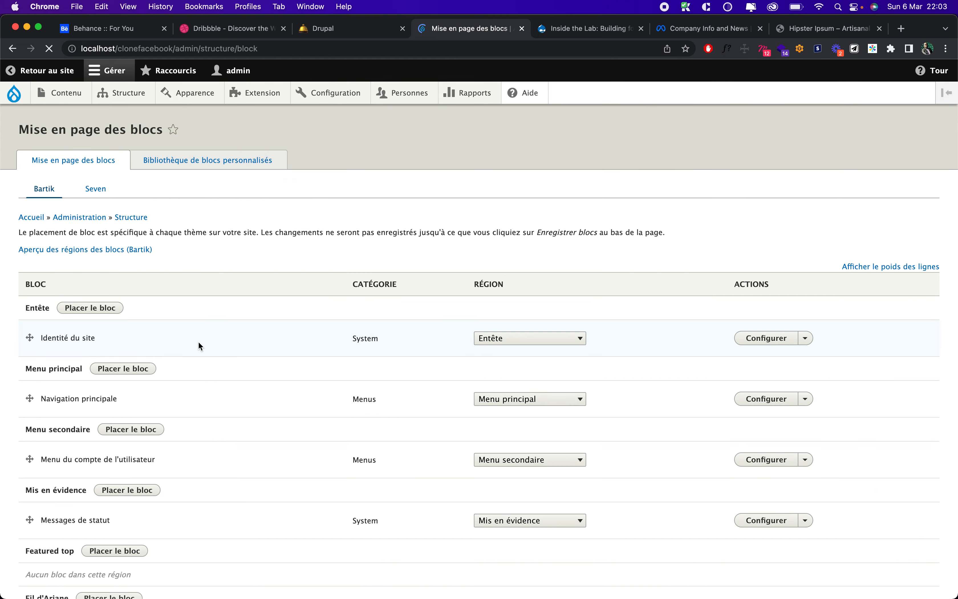
scroll(199, 344, "down", 10)
scroll(198, 342, "down", 4)
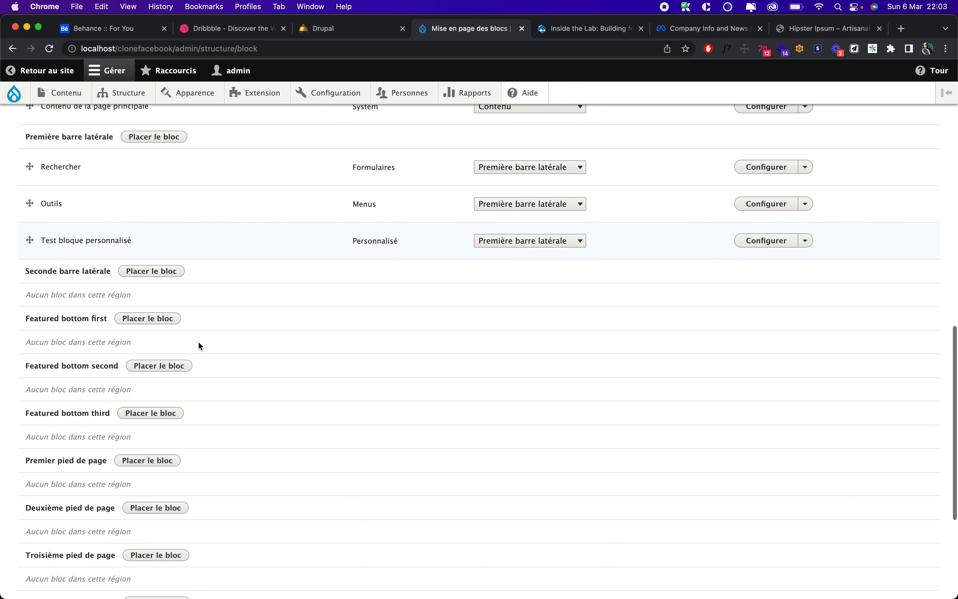
scroll(199, 342, "up", 6)
scroll(198, 342, "down", 1)
scroll(198, 344, "down", 4)
scroll(198, 343, "up", 5)
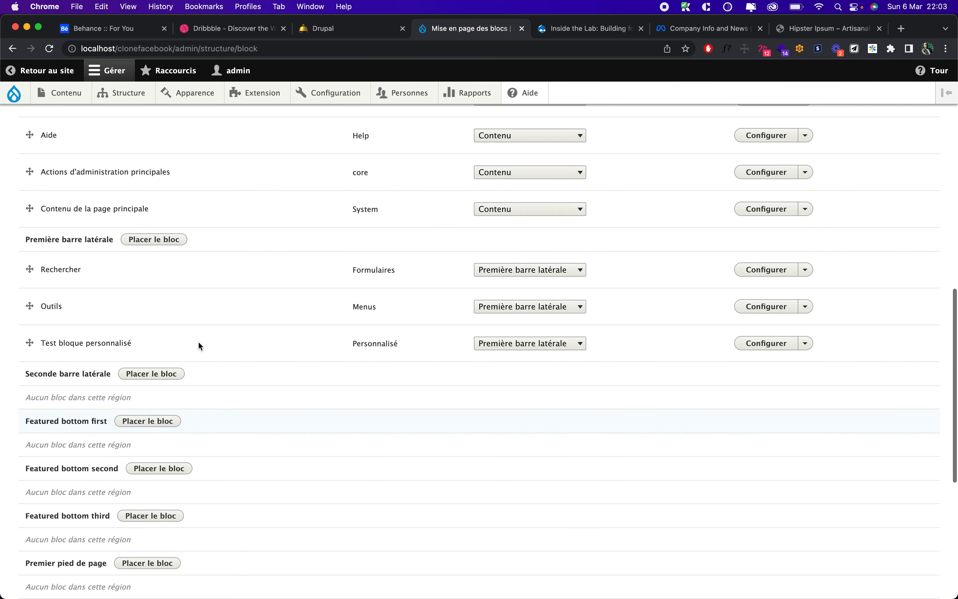
scroll(199, 345, "up", 1)
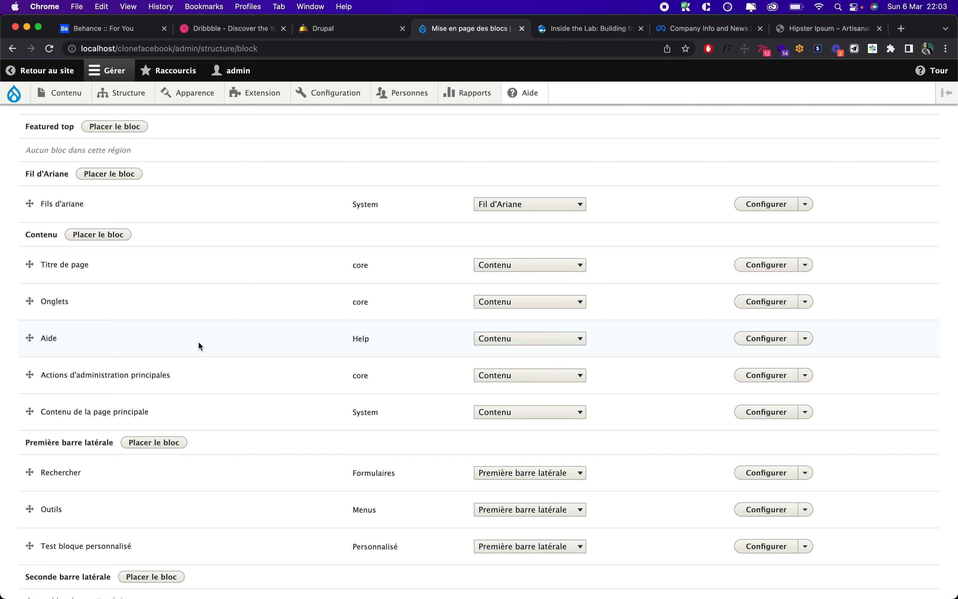
scroll(173, 394, "down", 2)
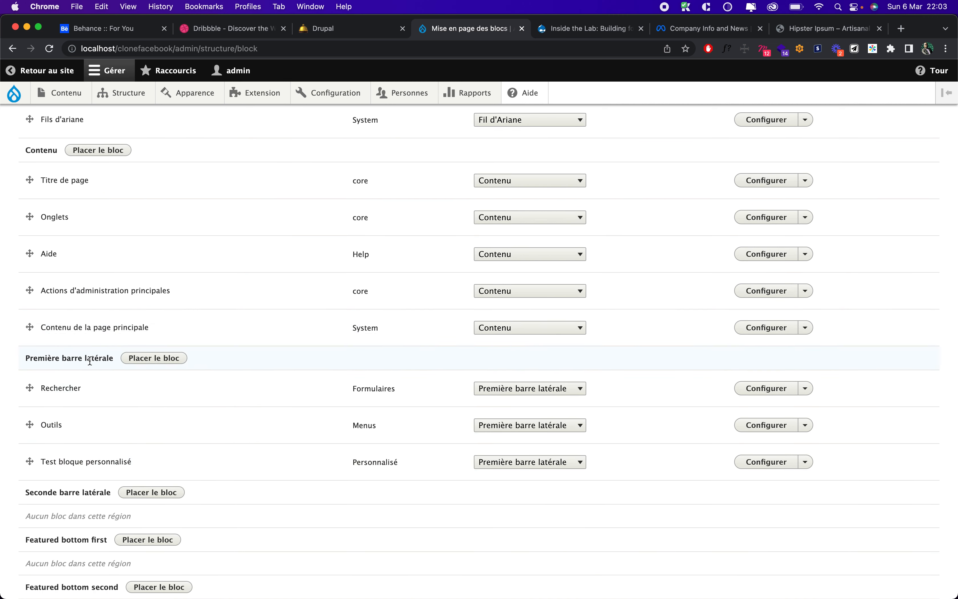
Place the Navigation principale menu block in the Première barre latérale region with its title displayed, and save it
left_click(149, 359)
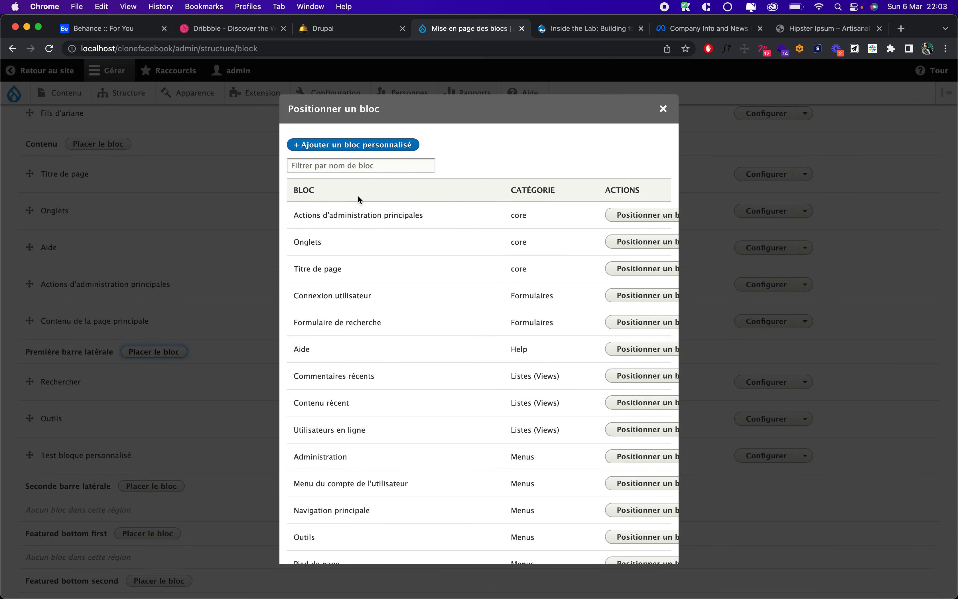
left_click(368, 166)
type("nav")
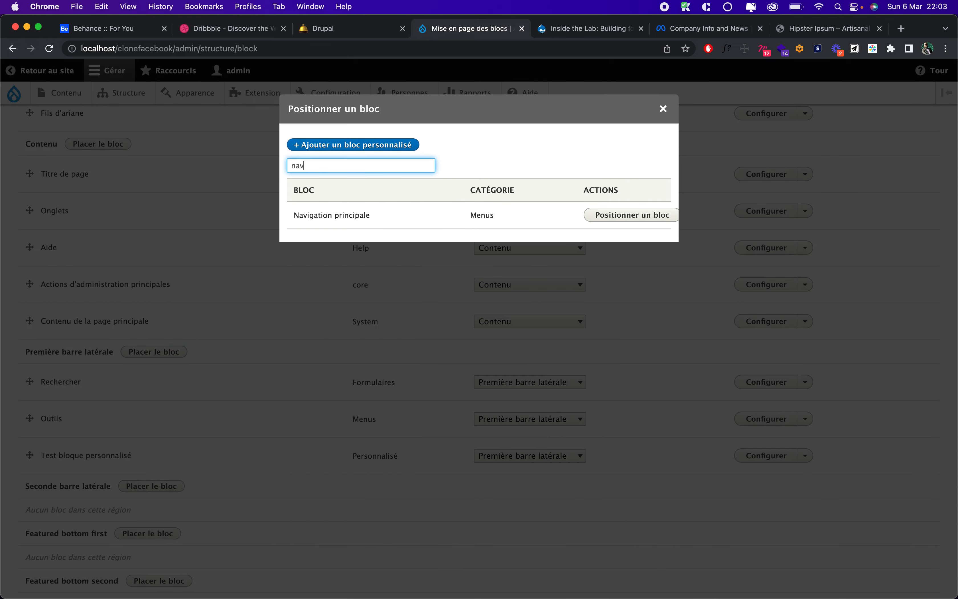
left_click(600, 217)
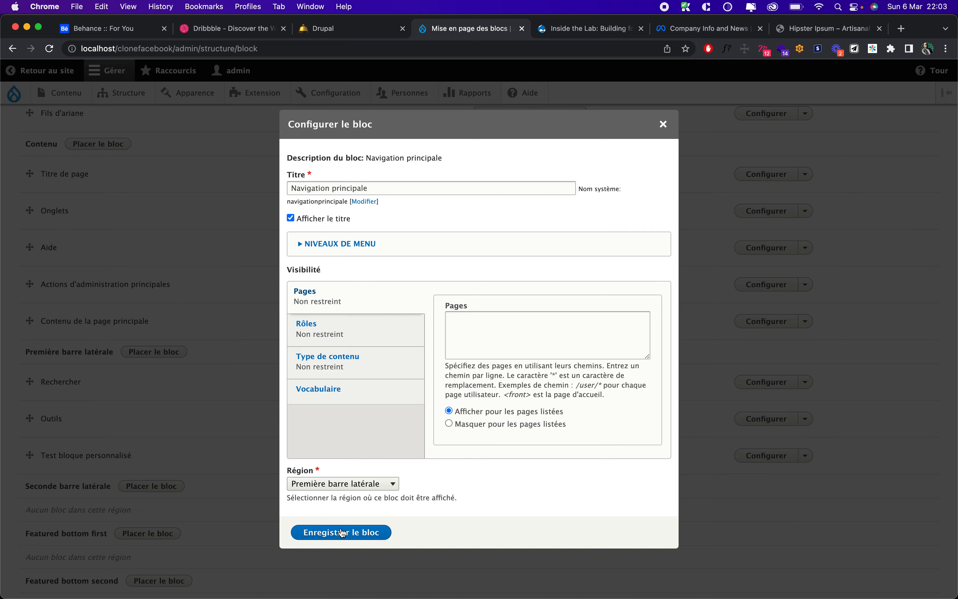
left_click(327, 534)
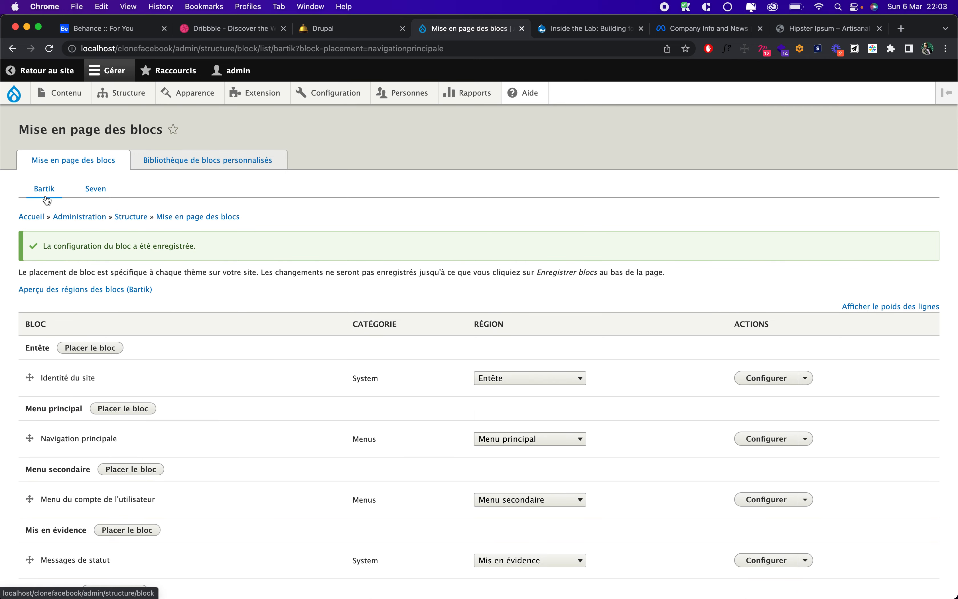
Check the sidebar placement of the Navigation principale block on the home and Nous contacter pages
left_click(29, 219)
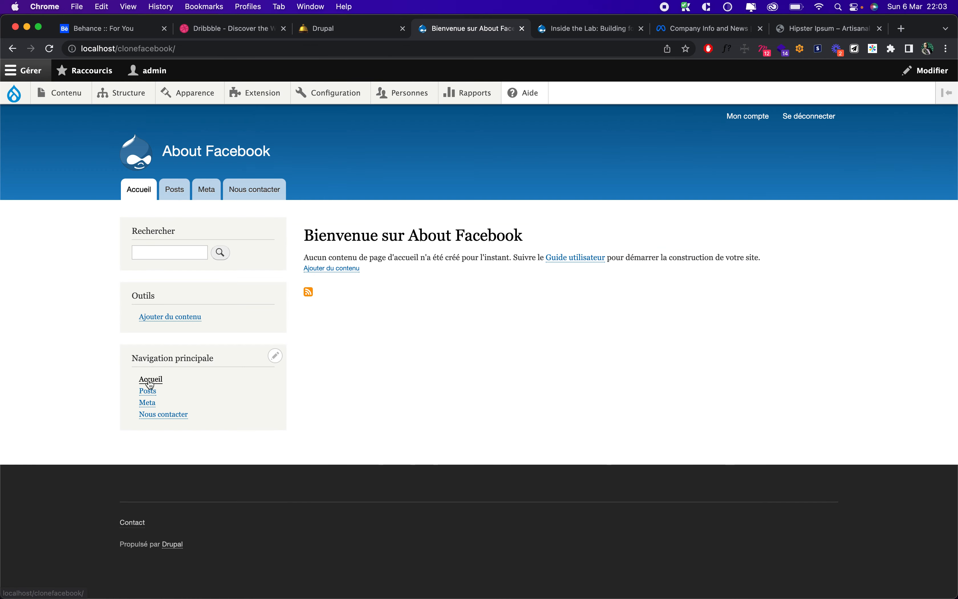
left_click(249, 194)
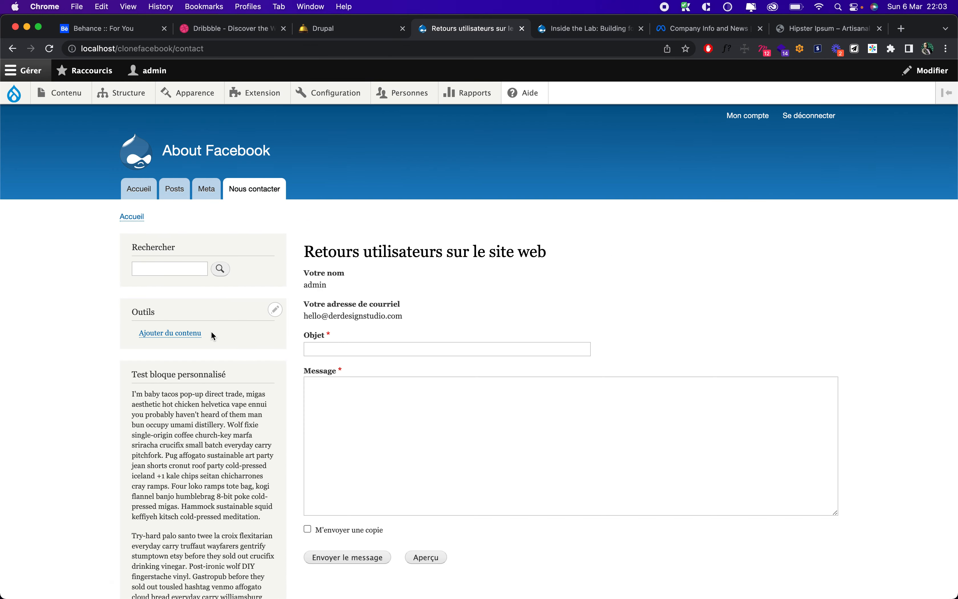
scroll(211, 334, "down", 5)
scroll(212, 333, "down", 5)
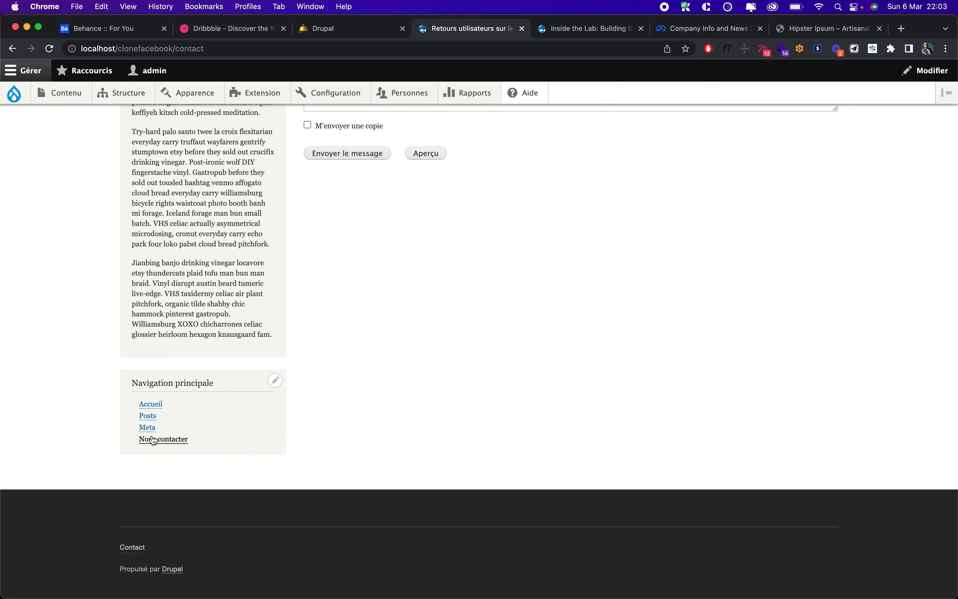
scroll(171, 459, "up", 10)
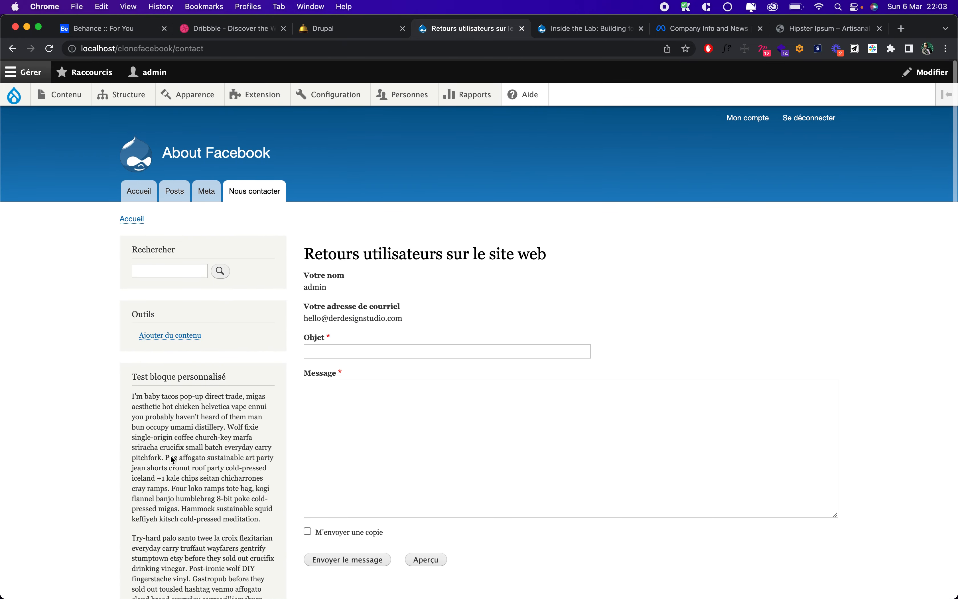
left_click(137, 194)
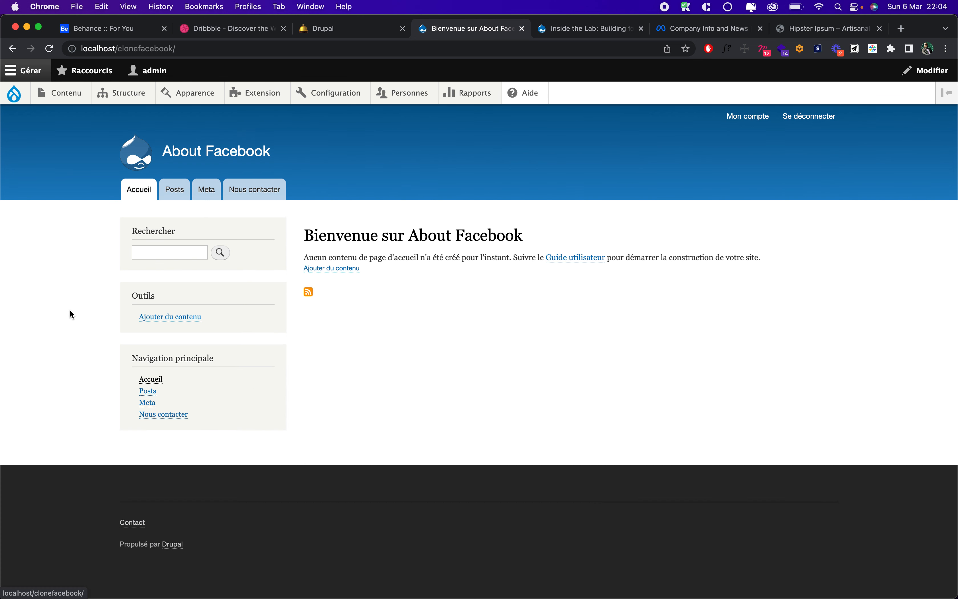
scroll(71, 313, "down", 2)
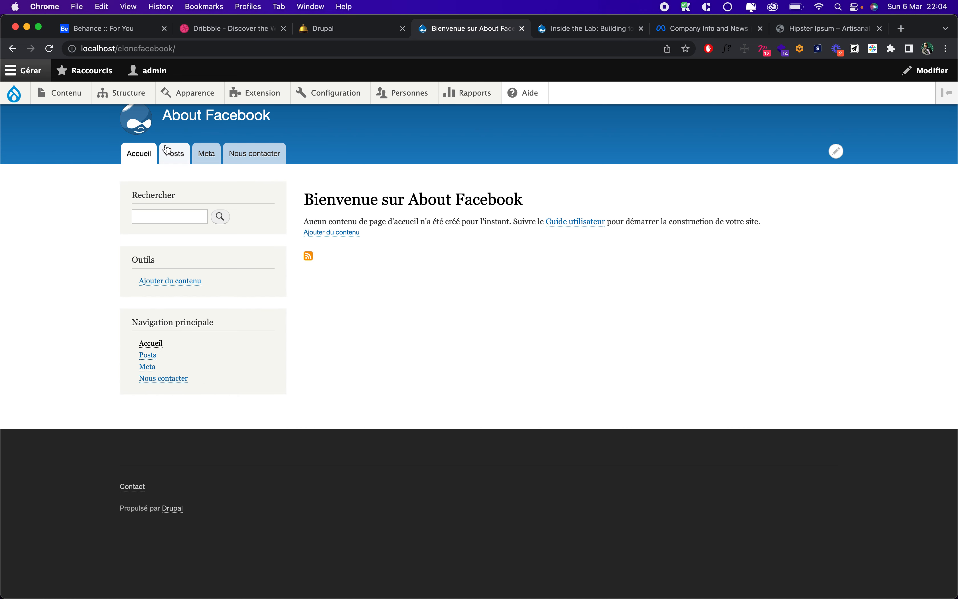
From the site's list of views, open the Posts view for editing
mouse_move(122, 95)
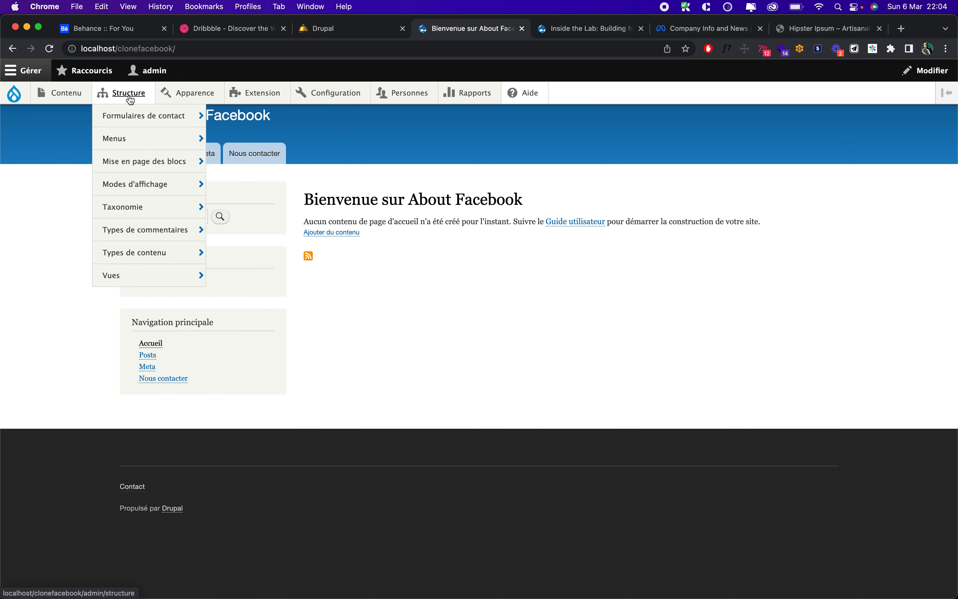
mouse_move(118, 274)
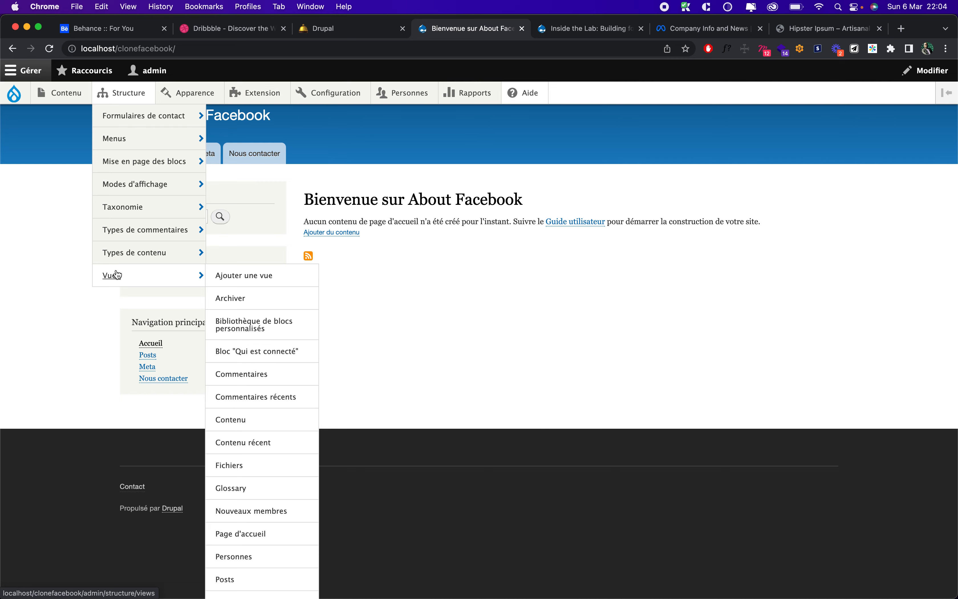
left_click(117, 274)
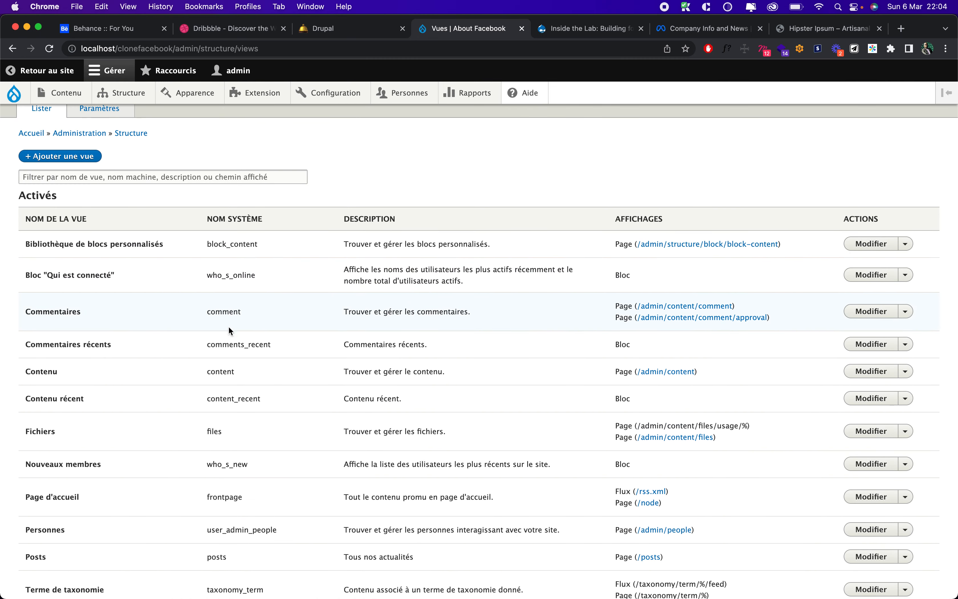
scroll(173, 463, "down", 3)
scroll(172, 462, "down", 3)
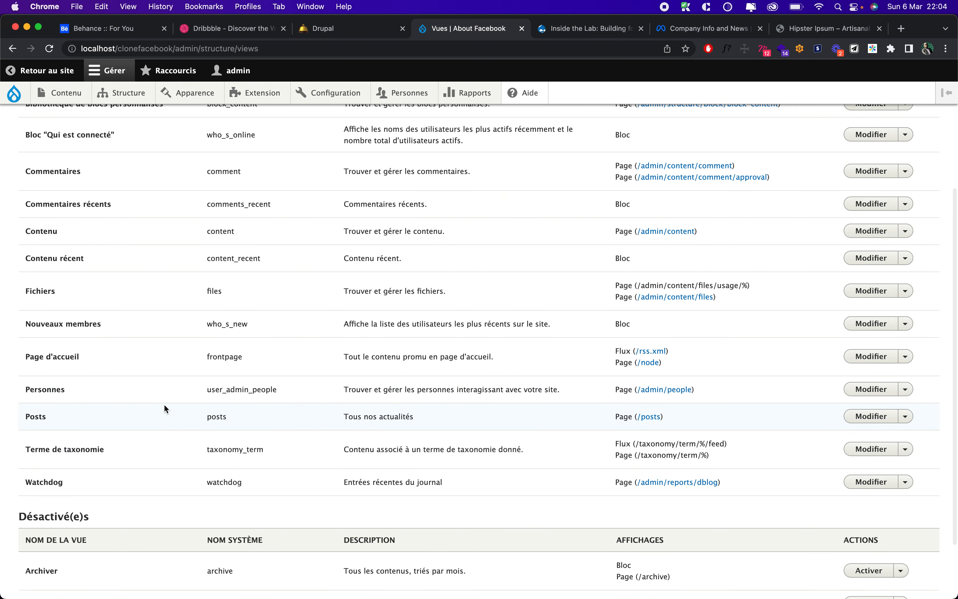
left_click(867, 418)
Examine the Posts view's page display, including its fields, filter criteria, sort criteria and content preview
scroll(311, 395, "down", 15)
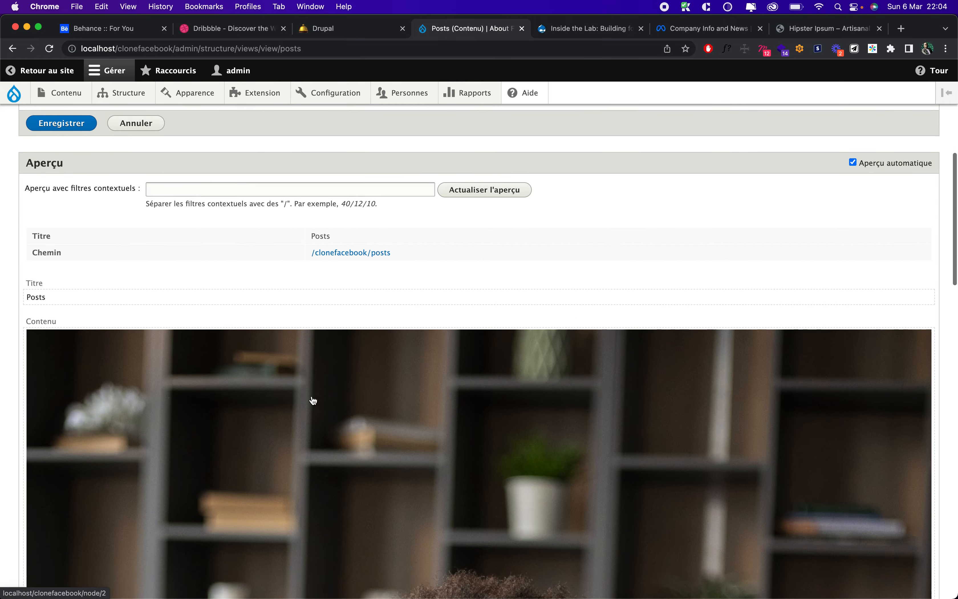
scroll(313, 401, "down", 15)
scroll(312, 400, "up", 8)
scroll(313, 400, "up", 20)
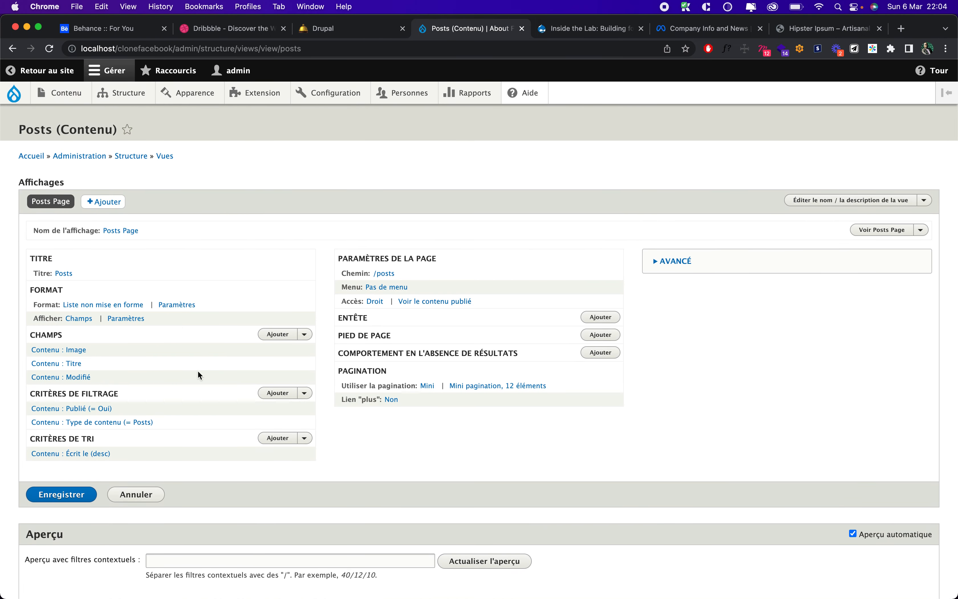
scroll(216, 492, "down", 20)
scroll(216, 492, "up", 20)
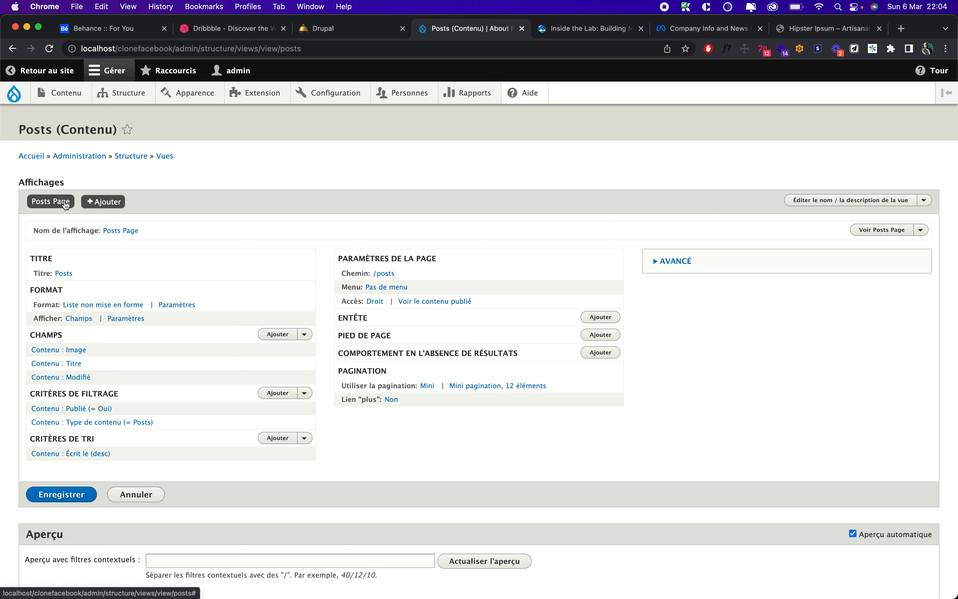
scroll(110, 455, "down", 15)
scroll(110, 455, "up", 15)
scroll(110, 455, "down", 2)
scroll(110, 455, "up", 2)
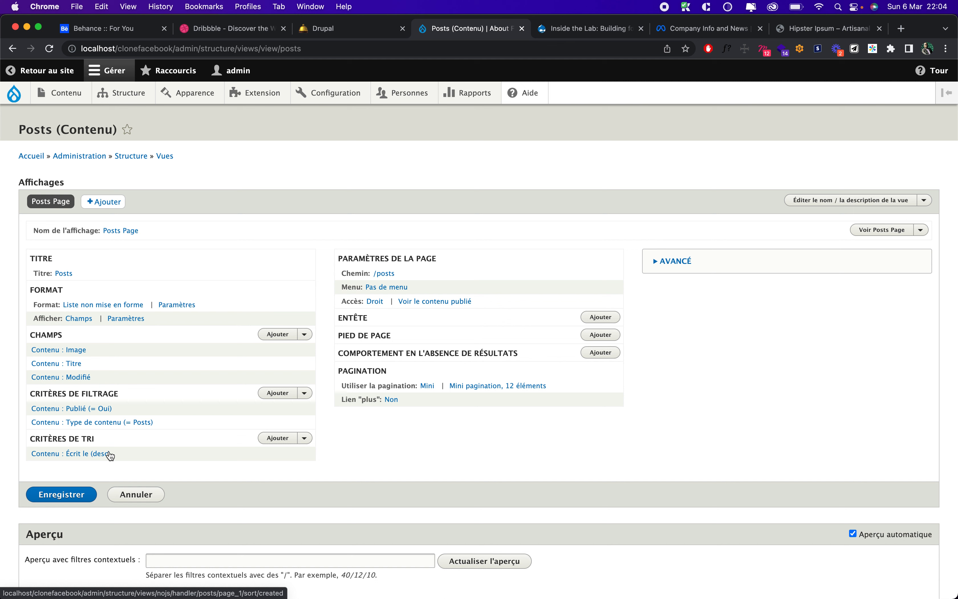
Add a Bloc display to the Posts view and review its settings and preview
left_click(111, 202)
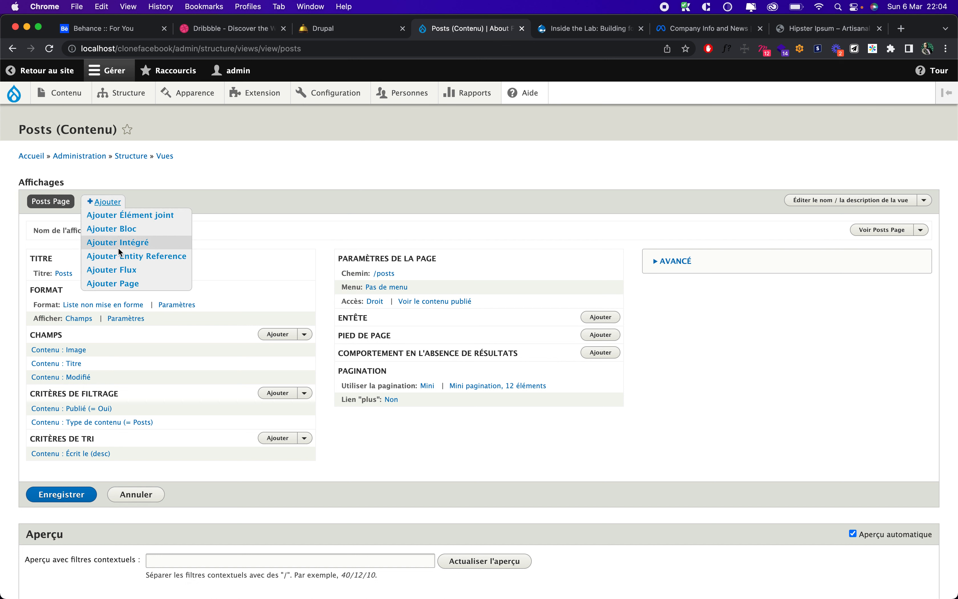
left_click(112, 230)
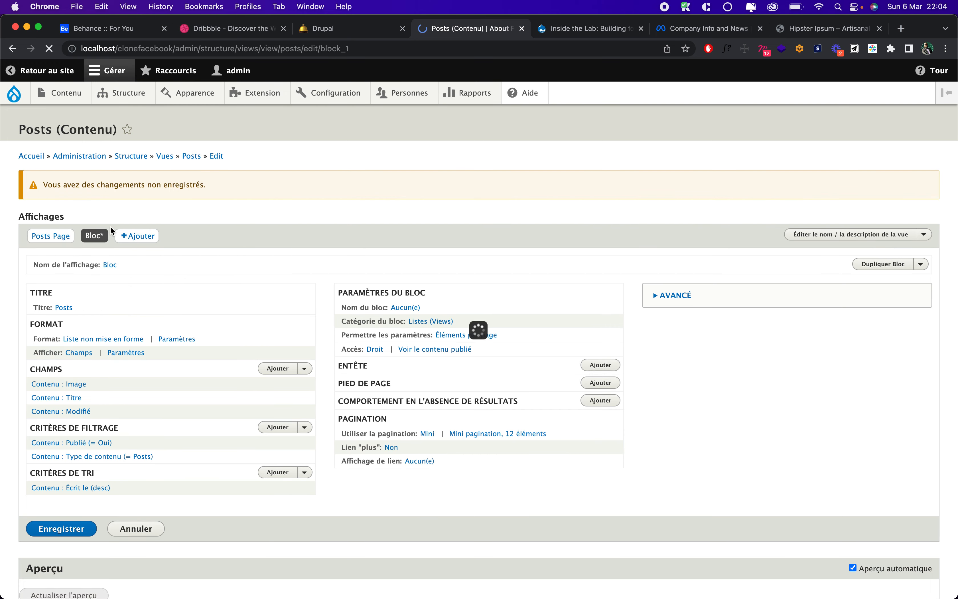
scroll(122, 343, "down", 2)
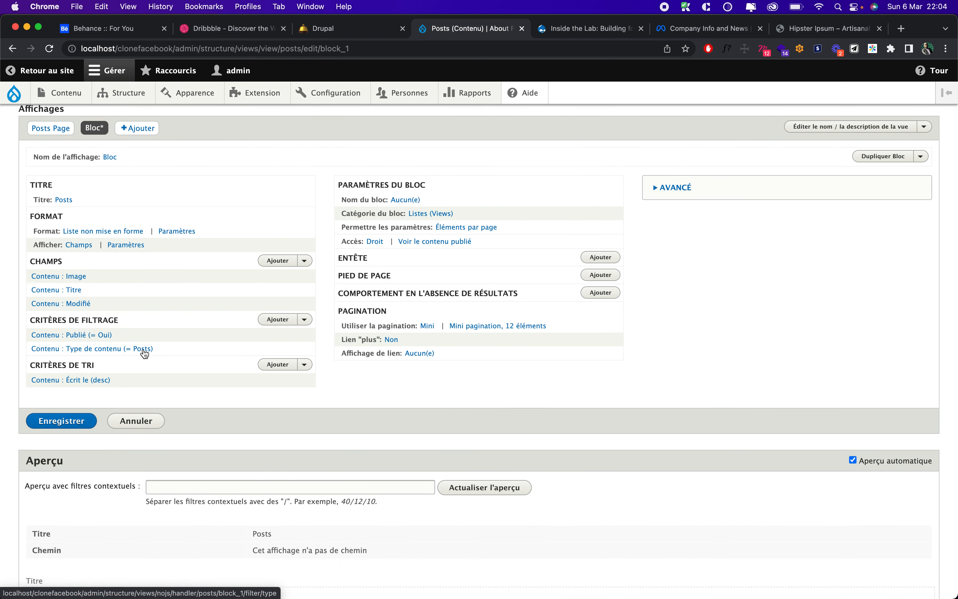
scroll(97, 359, "down", 10)
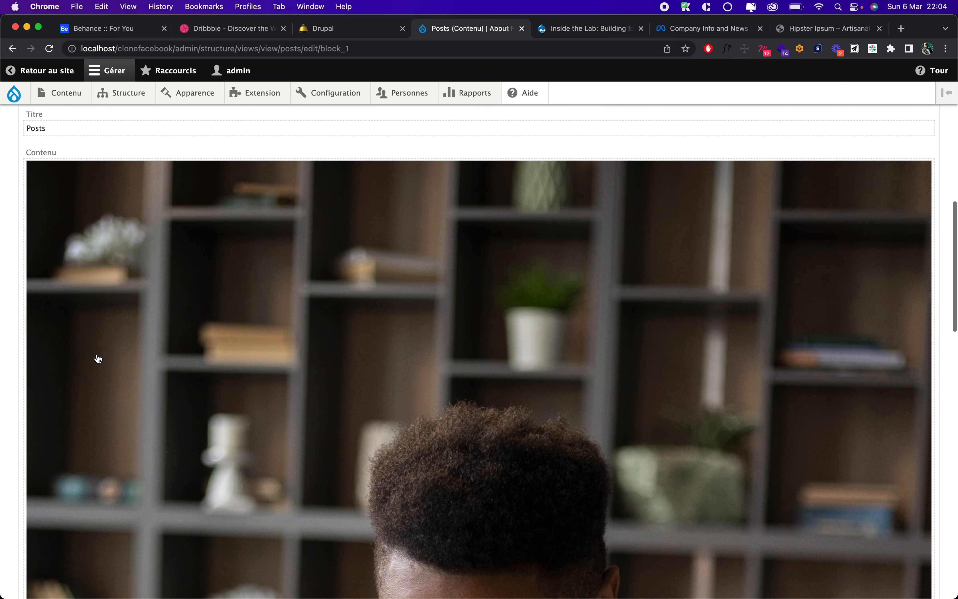
scroll(99, 357, "up", 14)
scroll(98, 357, "down", 4)
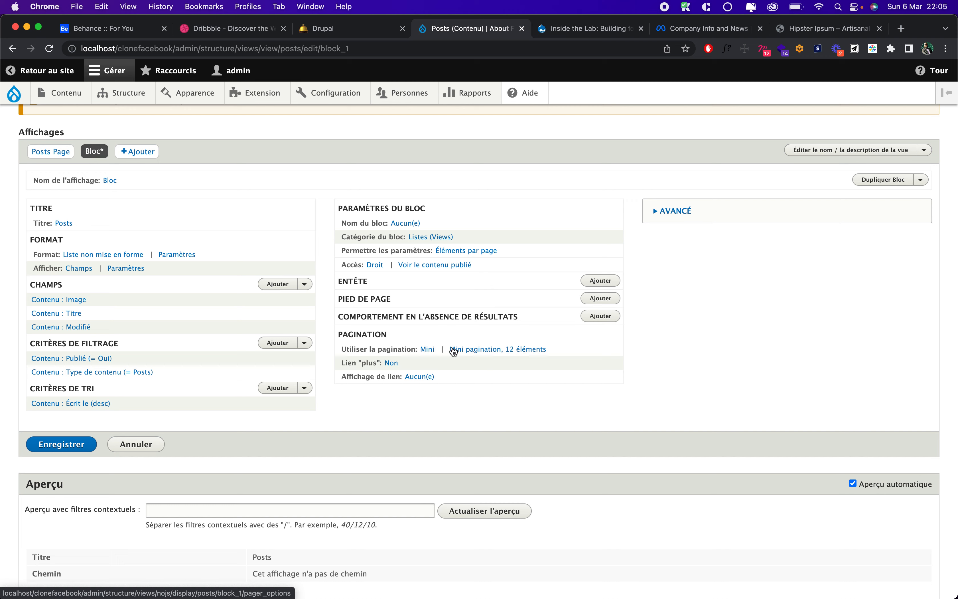
Set the Posts view's pagination for all displays to Afficher un nombre défini d'éléments, showing 1 element
left_click(463, 350)
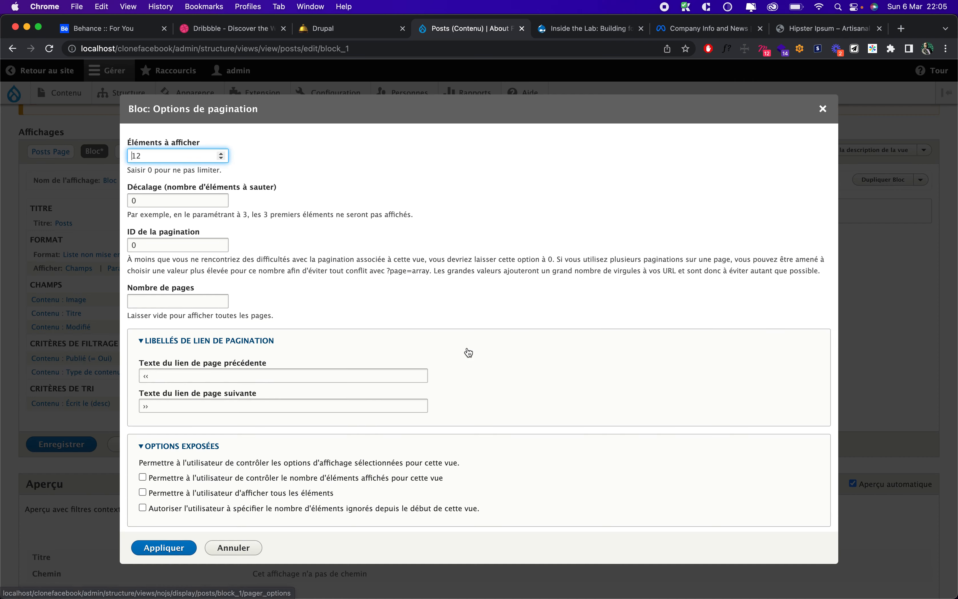
left_click(824, 110)
left_click(427, 350)
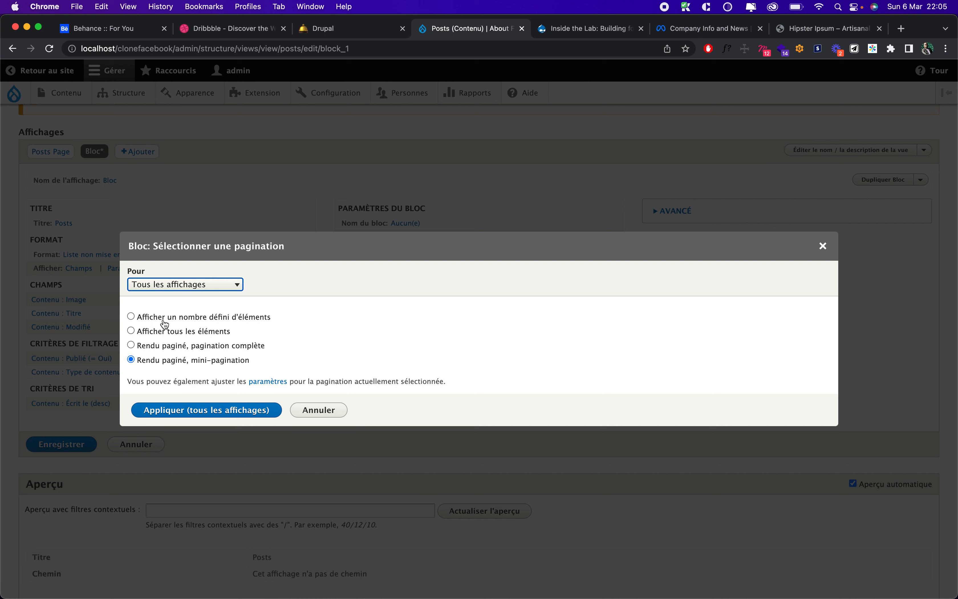
left_click(166, 322)
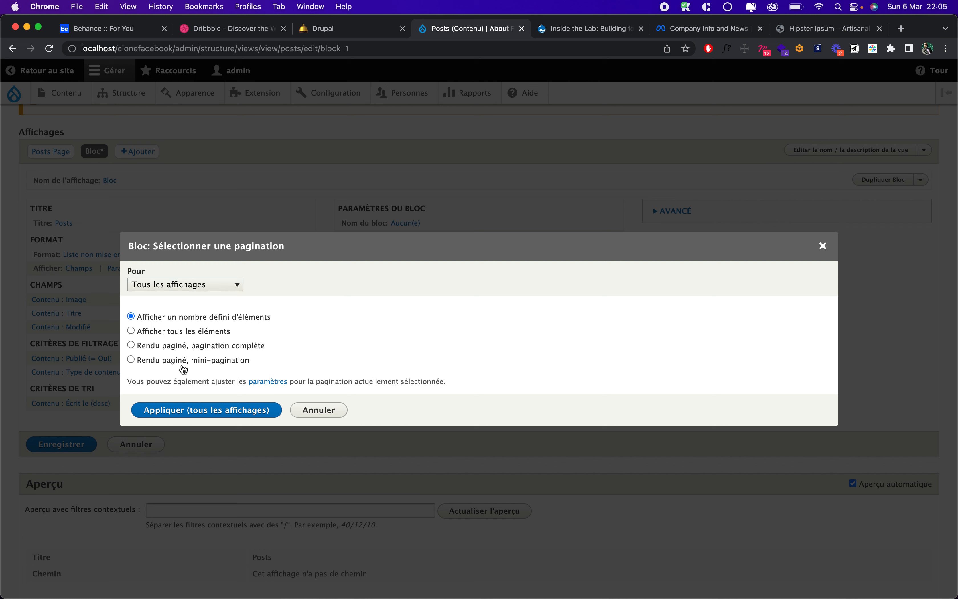
left_click(172, 411)
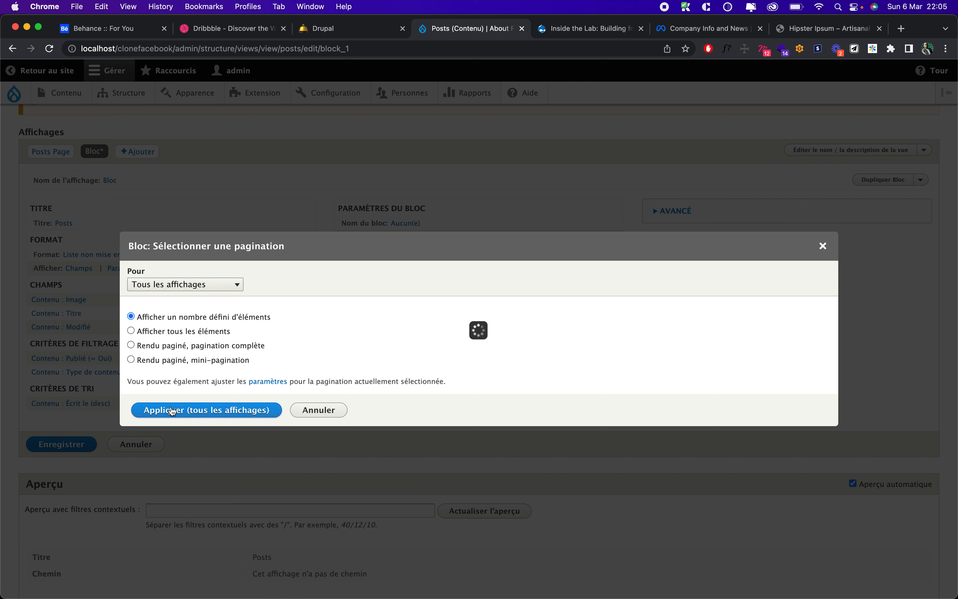
left_click(166, 306)
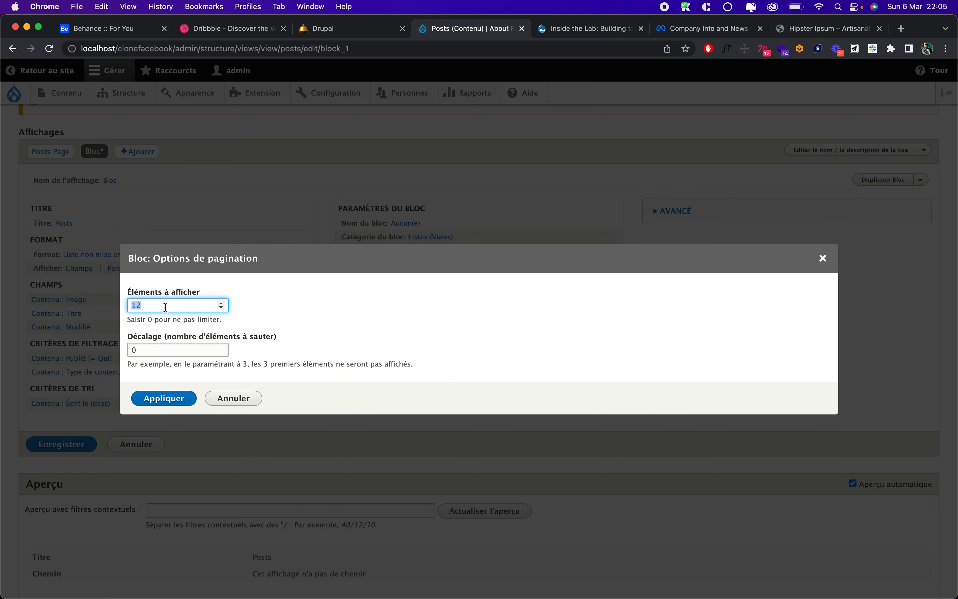
left_click(154, 397)
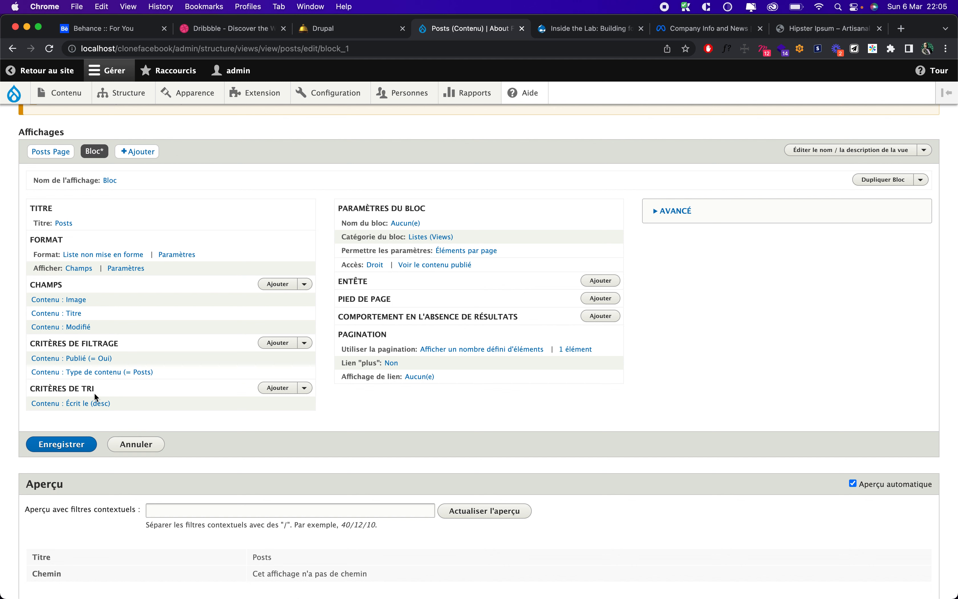
Name the block Dernière actualité in the Bloc display's block settings and save the Posts view
scroll(11, 366, "down", 1)
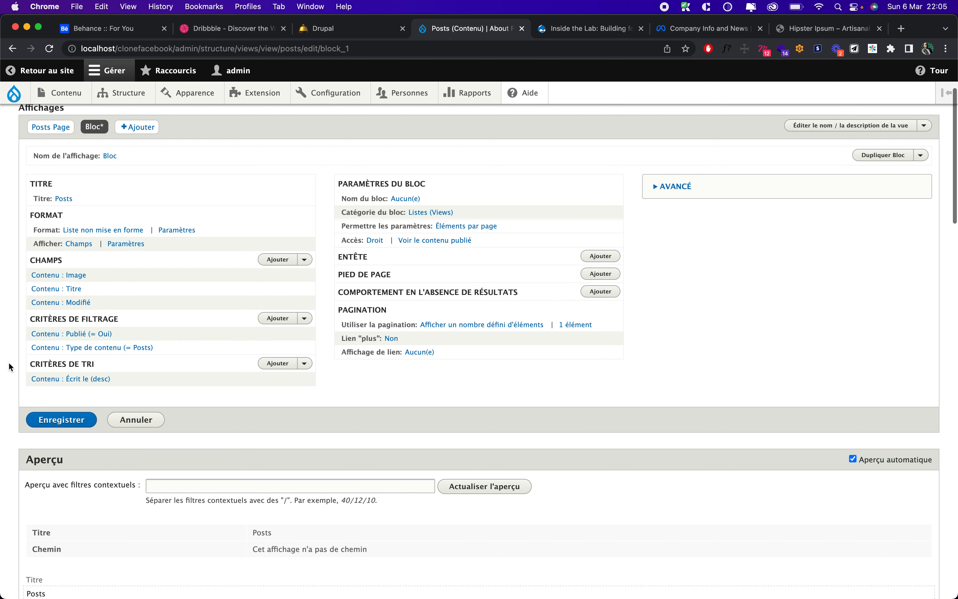
scroll(11, 367, "down", 15)
scroll(11, 368, "down", 2)
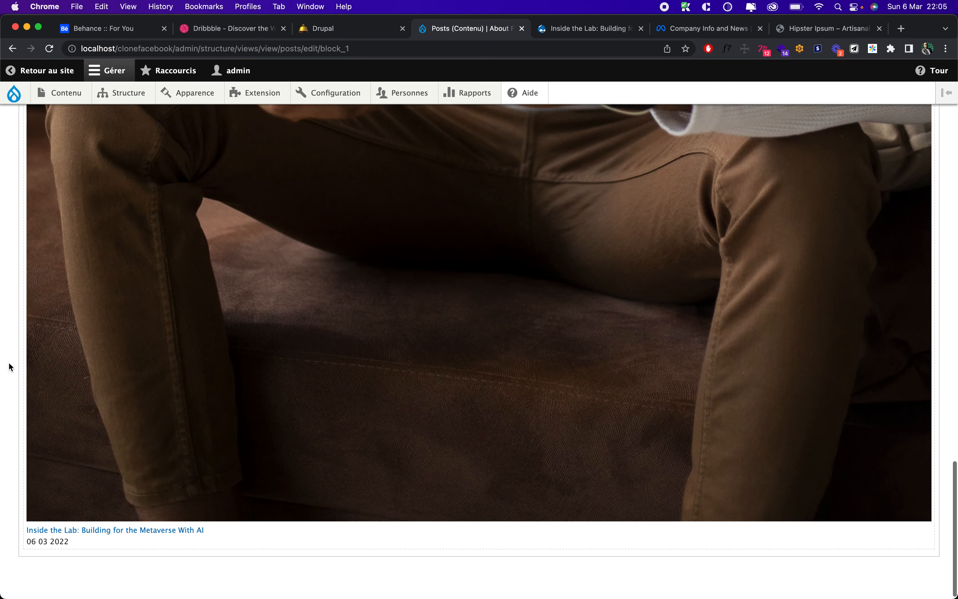
scroll(11, 367, "up", 20)
scroll(11, 367, "down", 4)
scroll(11, 367, "up", 3)
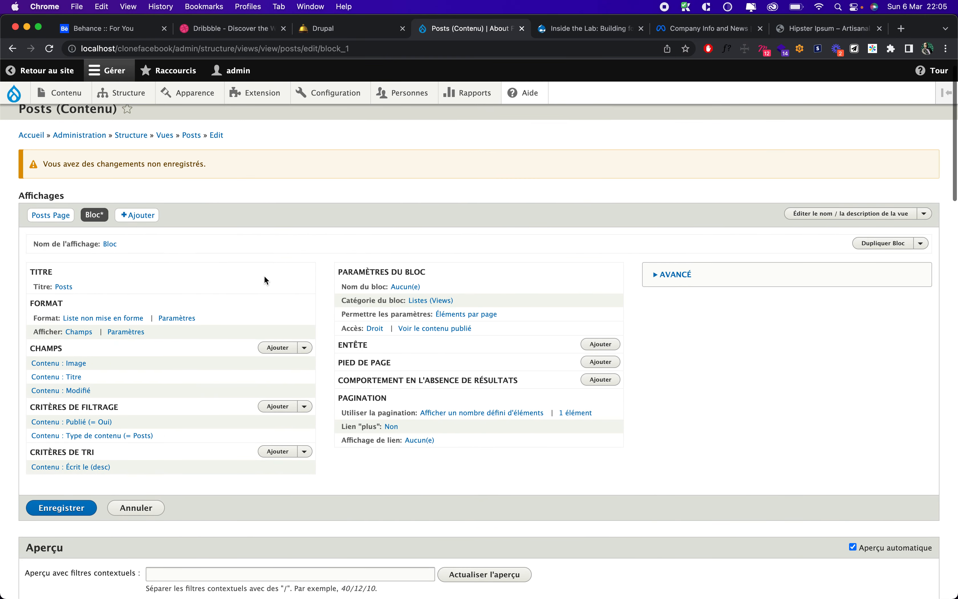
left_click(405, 286)
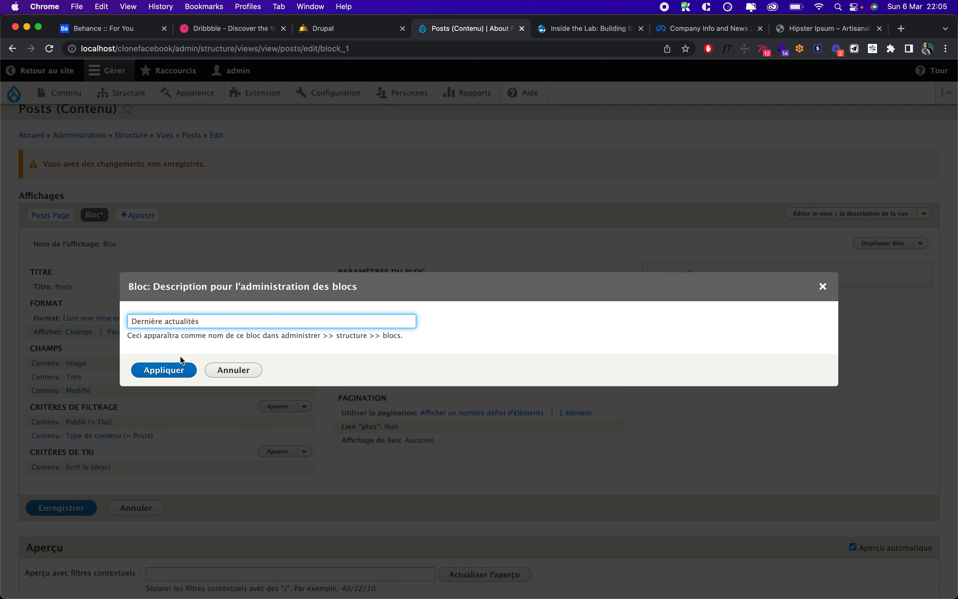
left_click(161, 372)
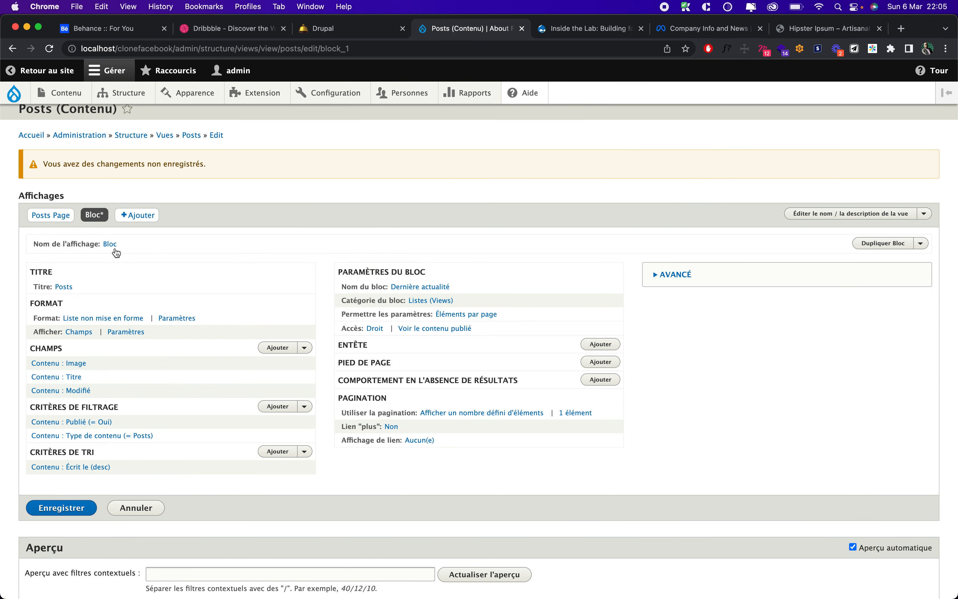
left_click(56, 511)
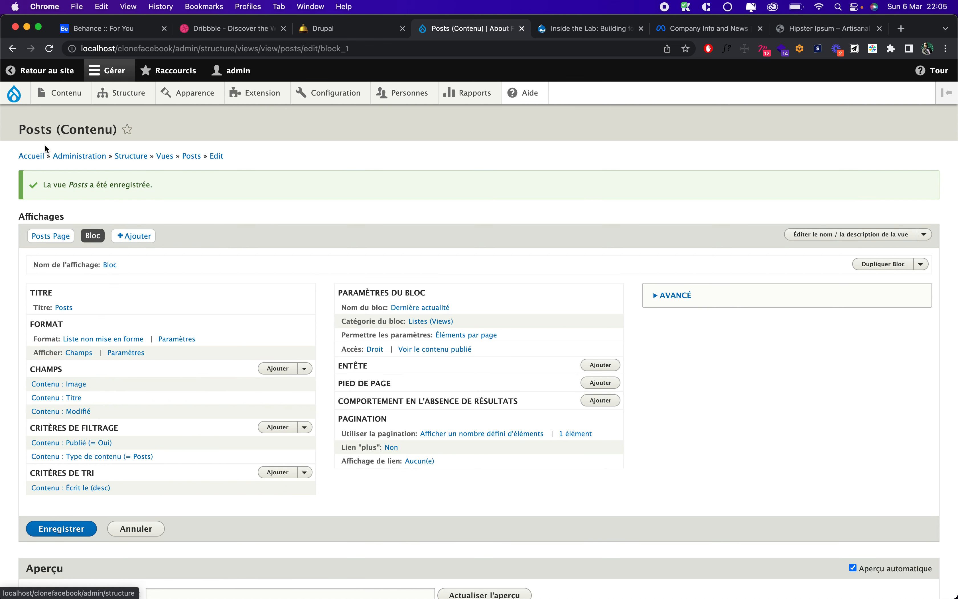
Open the block layout page and examine the Bartik theme's regions and the blocks placed in them
mouse_move(117, 99)
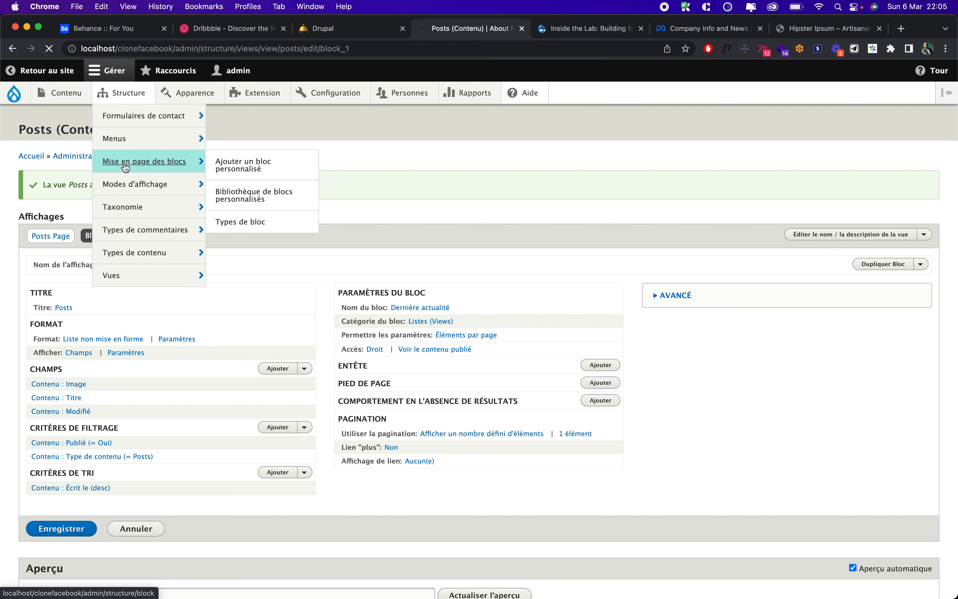
left_click(124, 164)
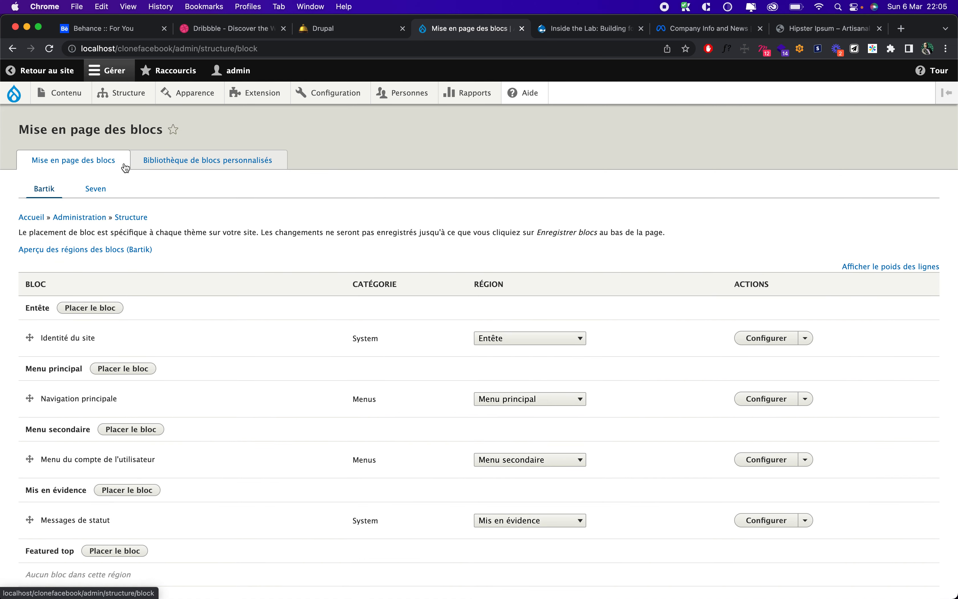
scroll(23, 223, "down", 10)
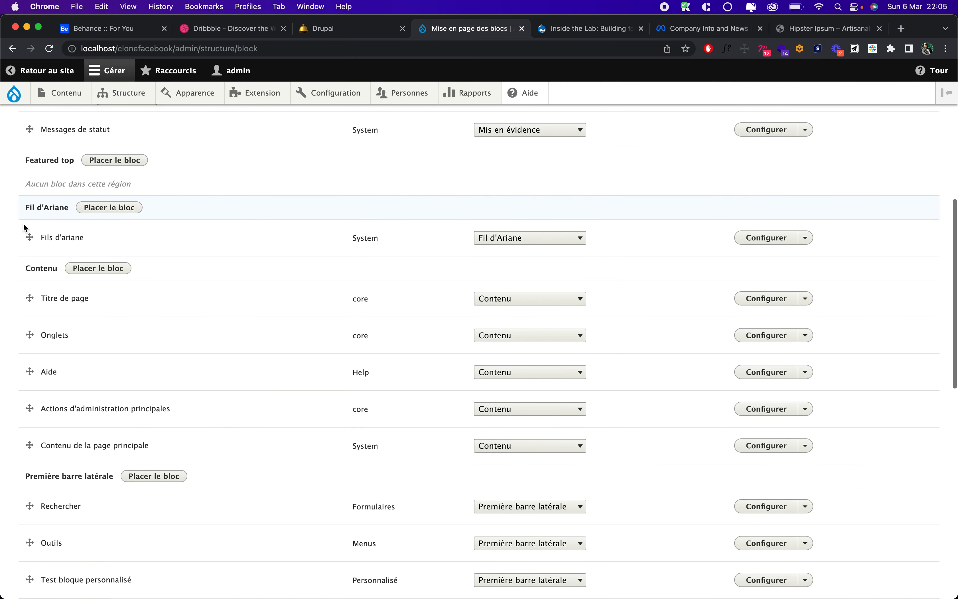
scroll(23, 223, "down", 10)
scroll(23, 223, "up", 20)
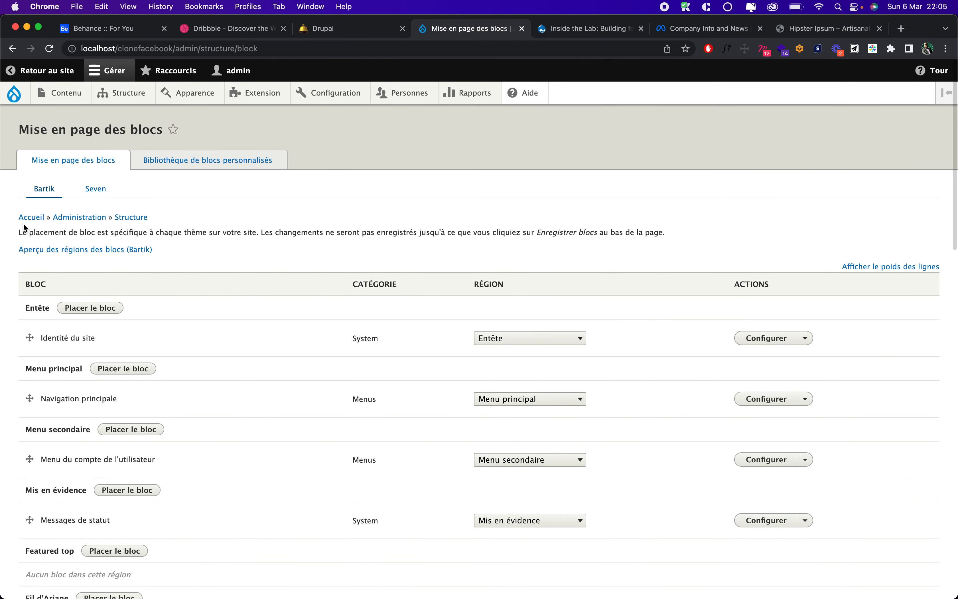
scroll(23, 224, "down", 2)
scroll(49, 288, "down", 10)
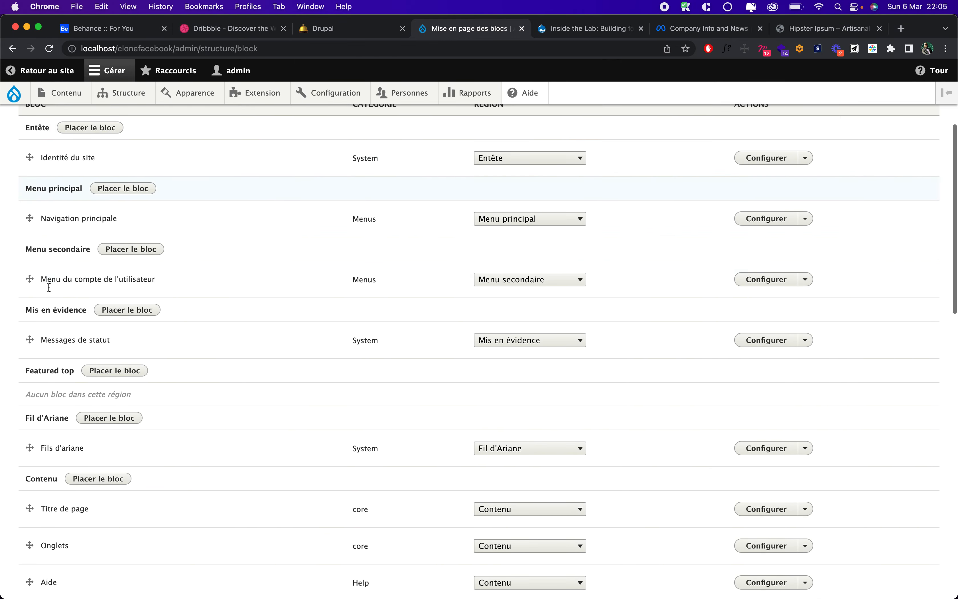
scroll(50, 291, "down", 4)
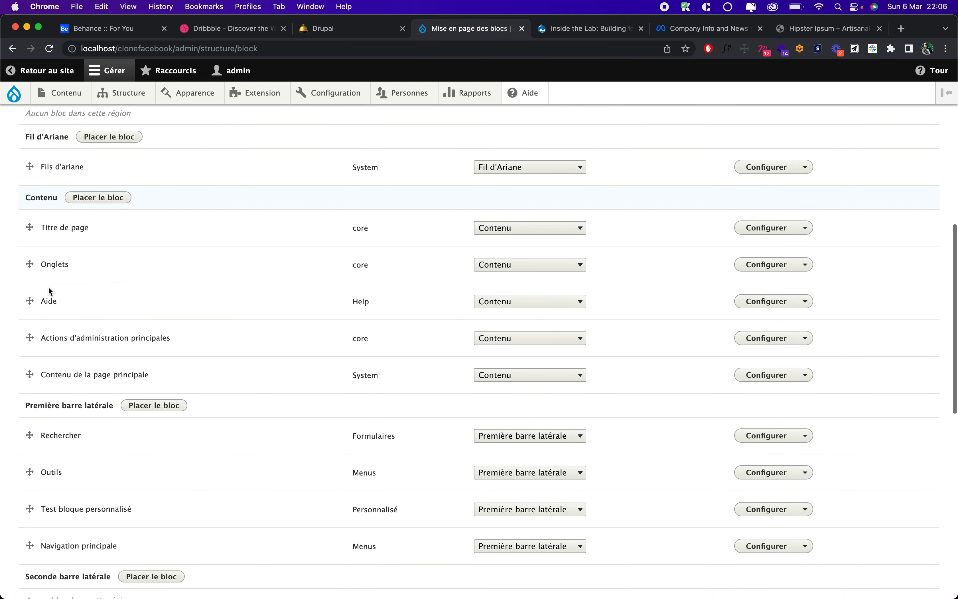
scroll(49, 291, "up", 2)
scroll(48, 286, "down", 1)
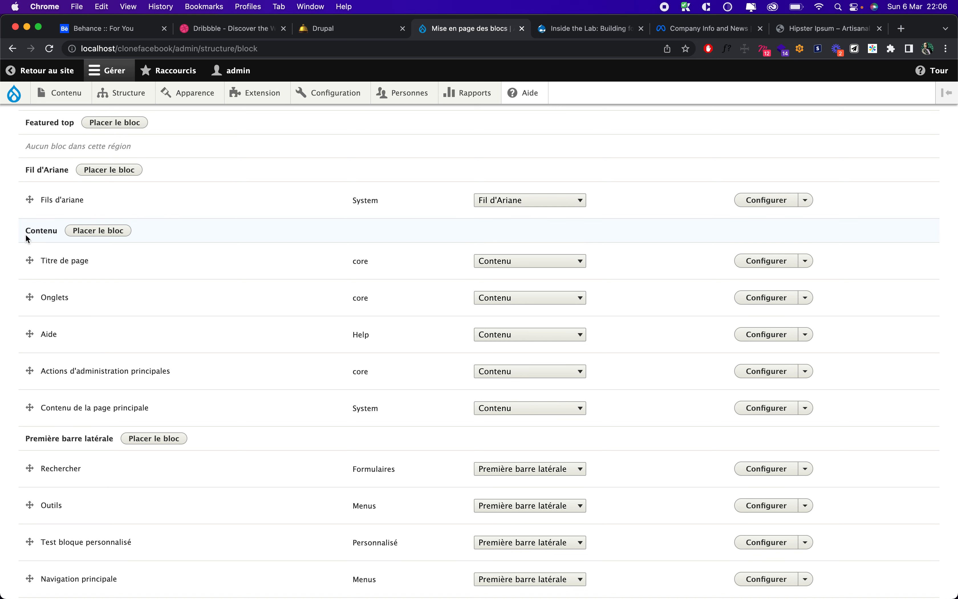
scroll(36, 273, "up", 15)
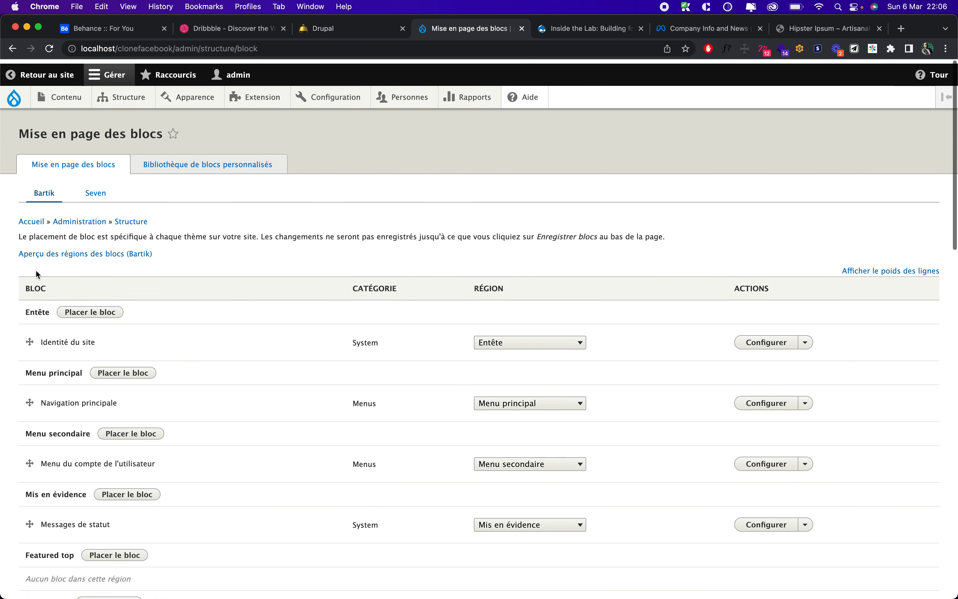
View the Bartik block region demonstration, locate the Entête region, and return to the block layout
left_click(36, 253)
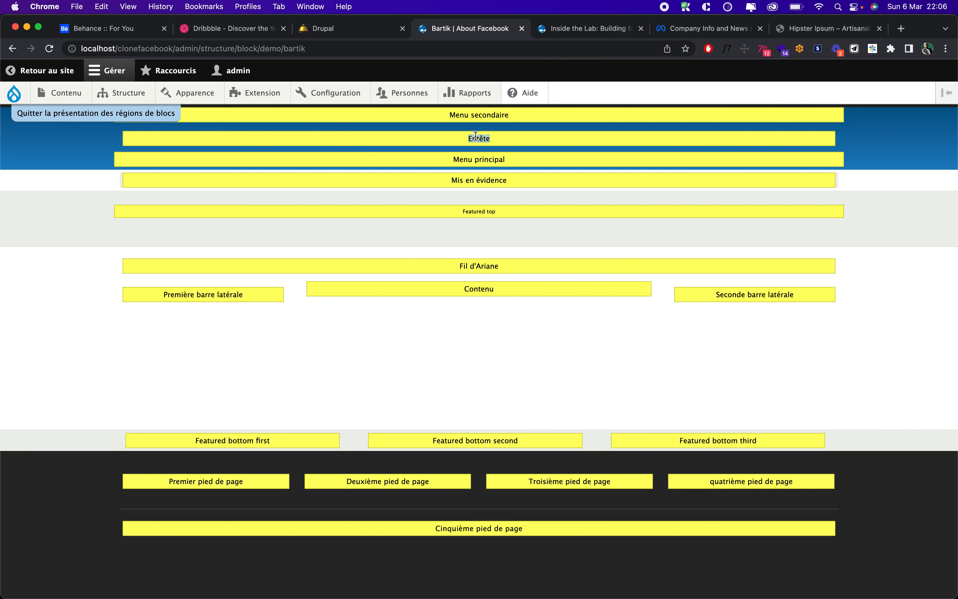
left_click(506, 139)
left_click(103, 112)
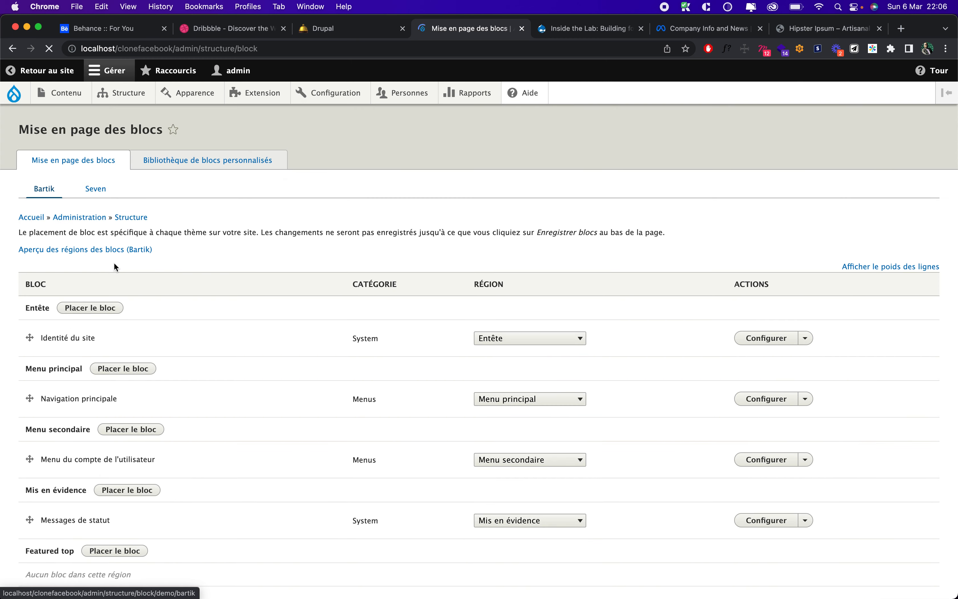
Find the Dernière actualité block by filtering on "der", place it in the Contenu region and save it
scroll(114, 262, "down", 10)
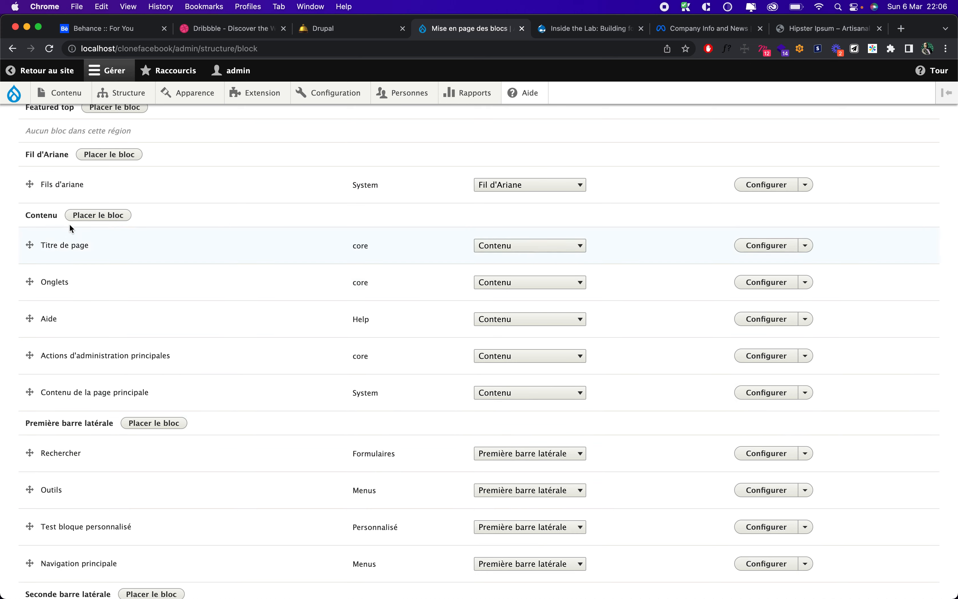
left_click(86, 216)
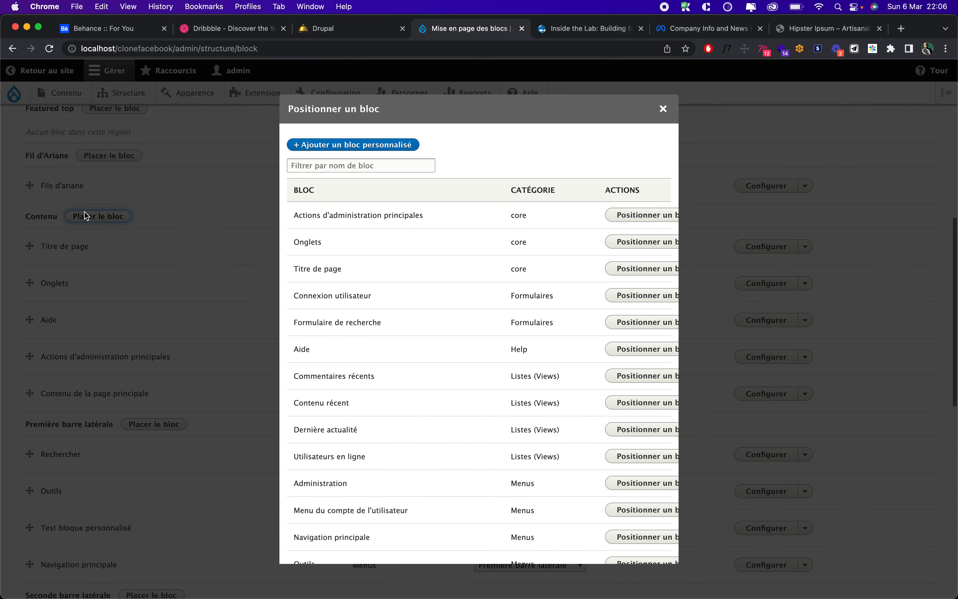
left_click(335, 171)
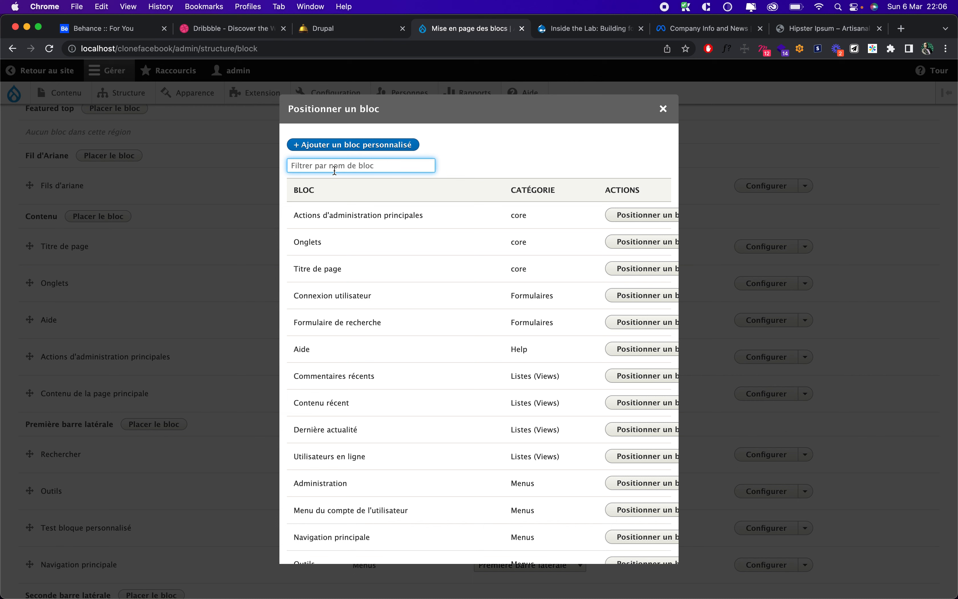
type("der")
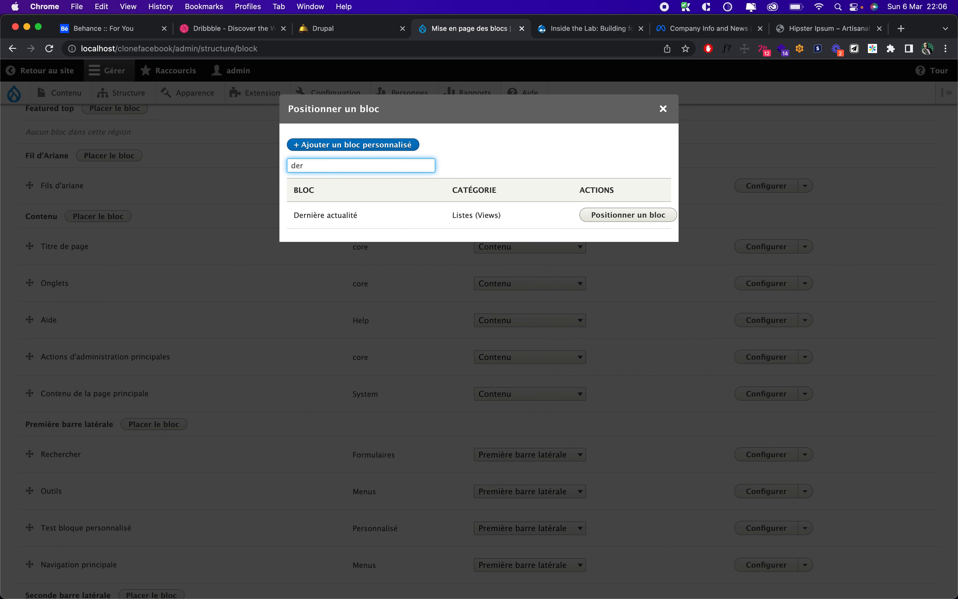
left_click(610, 215)
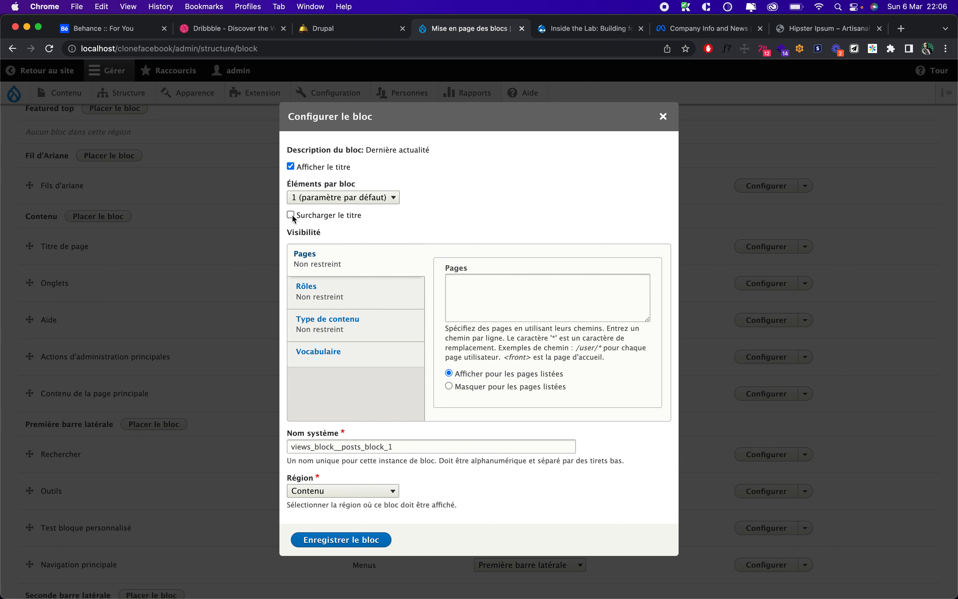
scroll(335, 475, "down", 5)
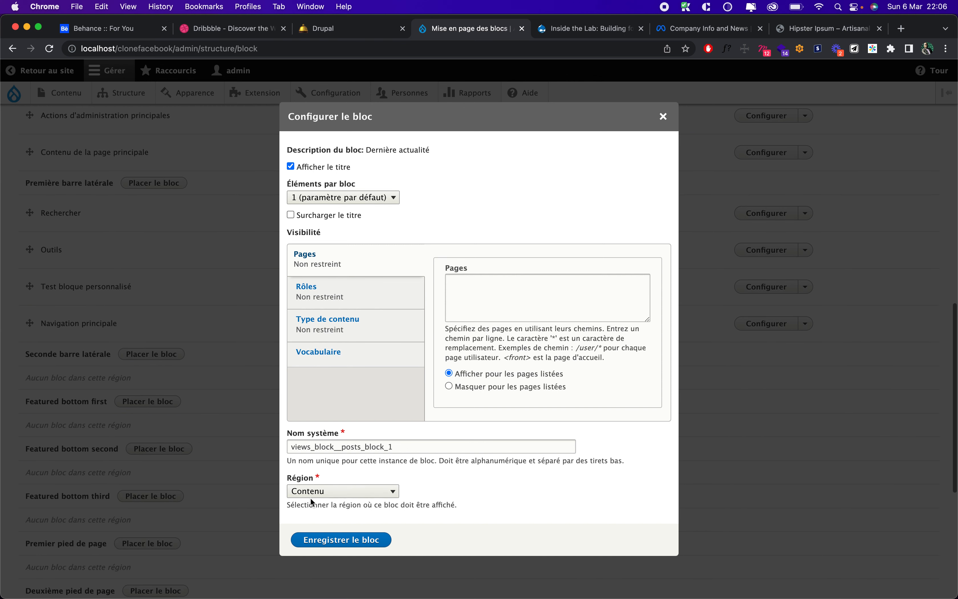
left_click(313, 540)
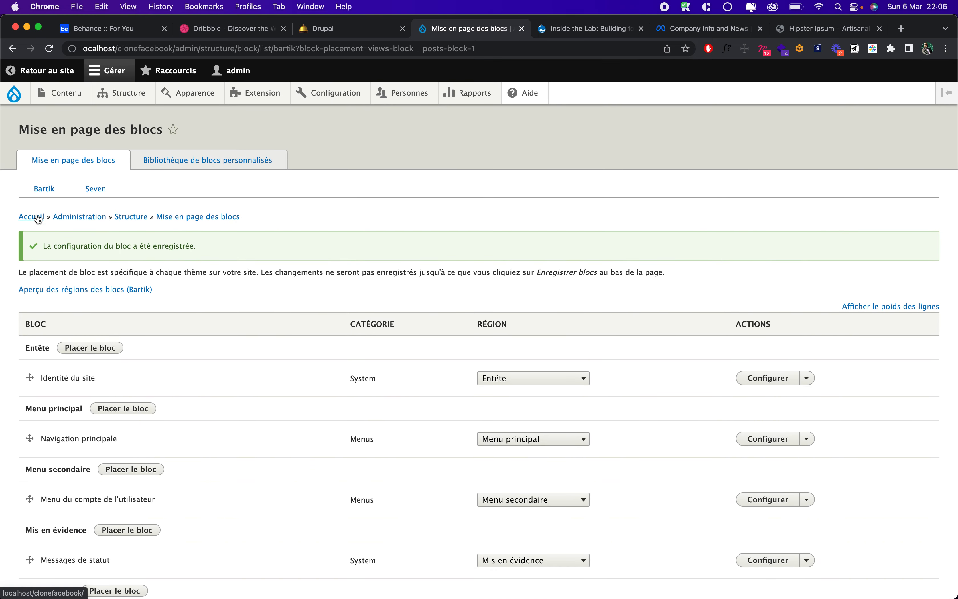
Check how the Posts block displays on the site's home page and the Nous contacter page
left_click(32, 222)
scroll(473, 333, "down", 15)
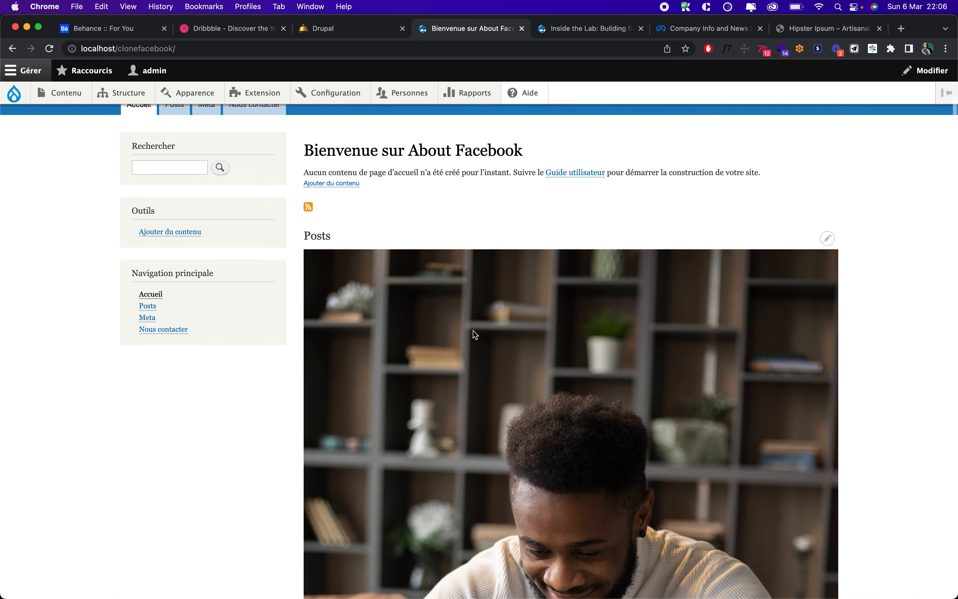
scroll(473, 334, "down", 2)
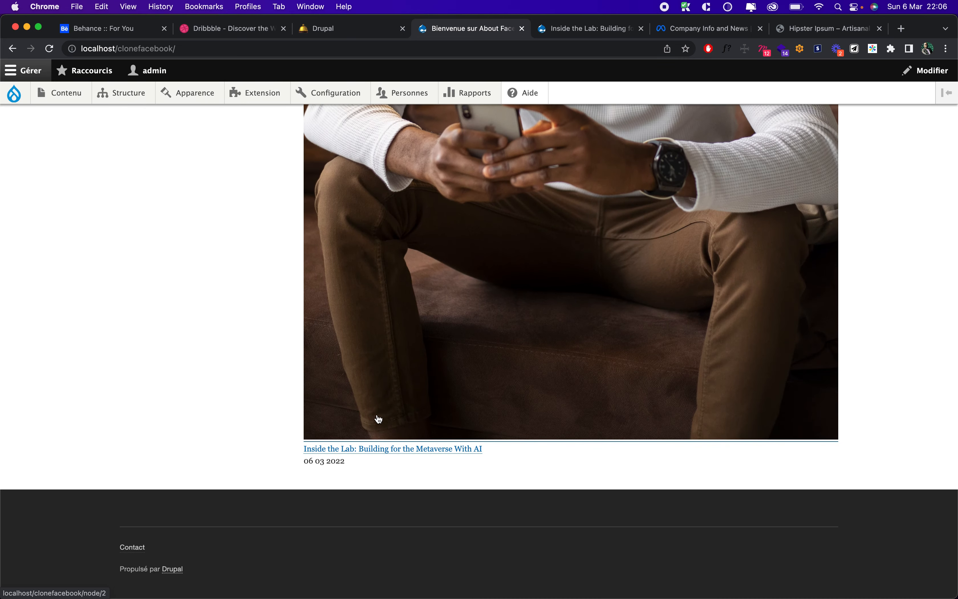
scroll(374, 432, "up", 20)
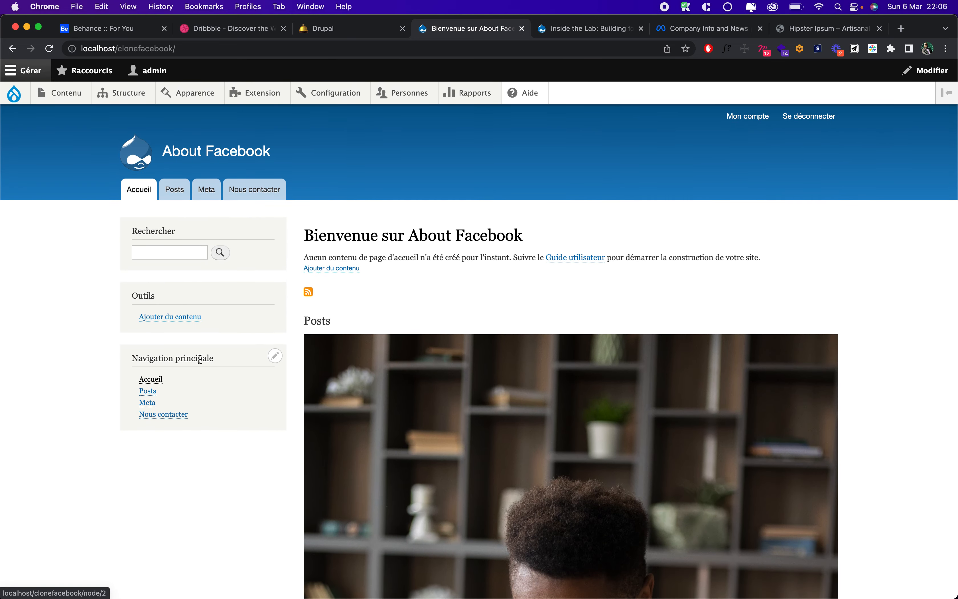
left_click(252, 186)
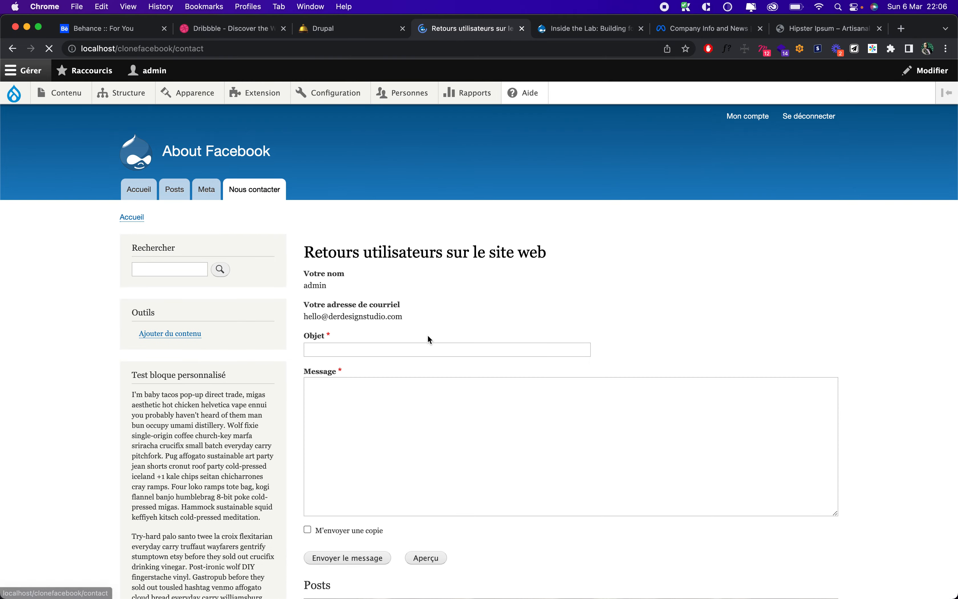
scroll(429, 337, "down", 15)
scroll(428, 339, "up", 15)
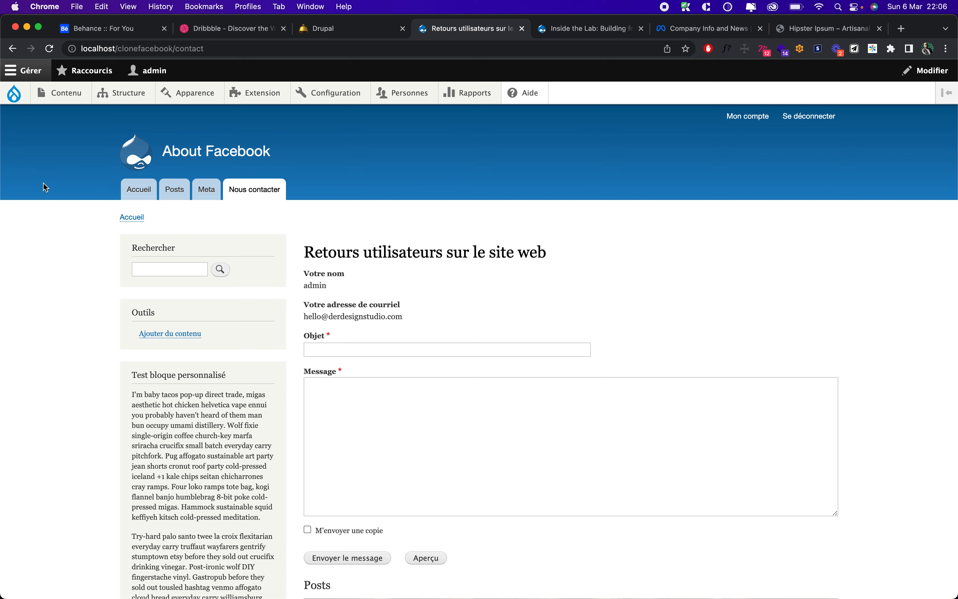
Move the Dernière actualité block directly below Titre de page in the Contenu region and save the block layout
mouse_move(115, 91)
mouse_move(145, 163)
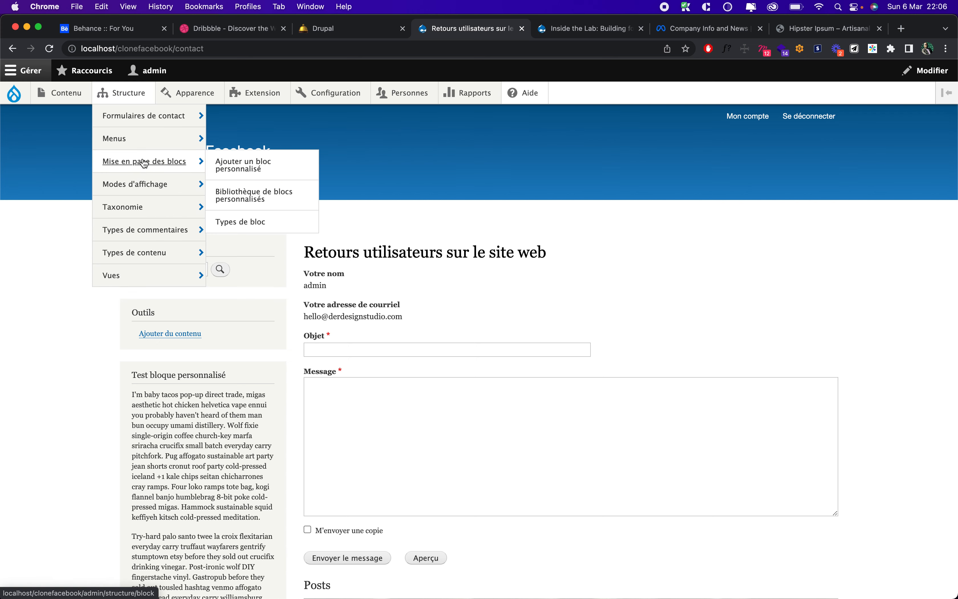
left_click(144, 163)
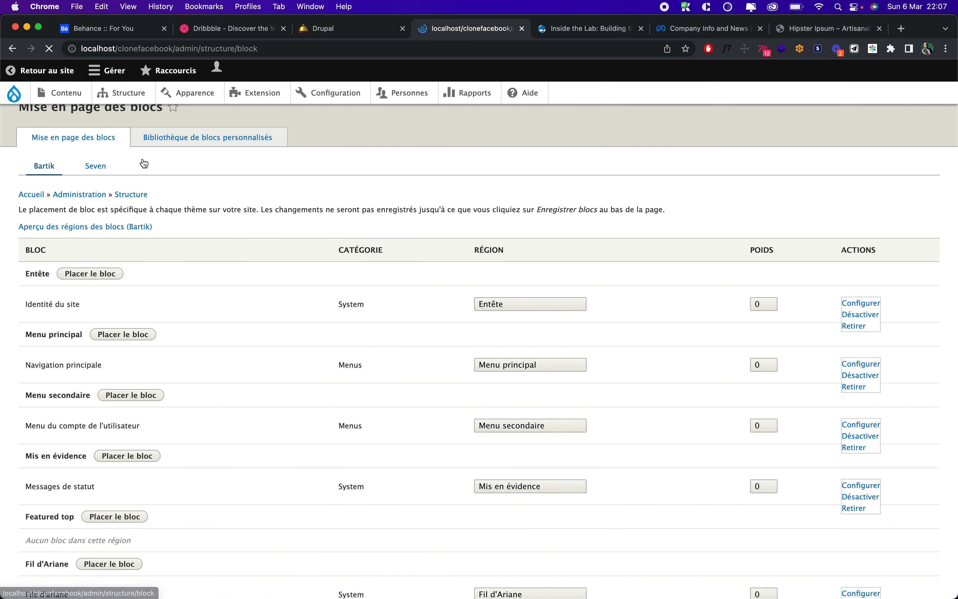
scroll(175, 414, "down", 10)
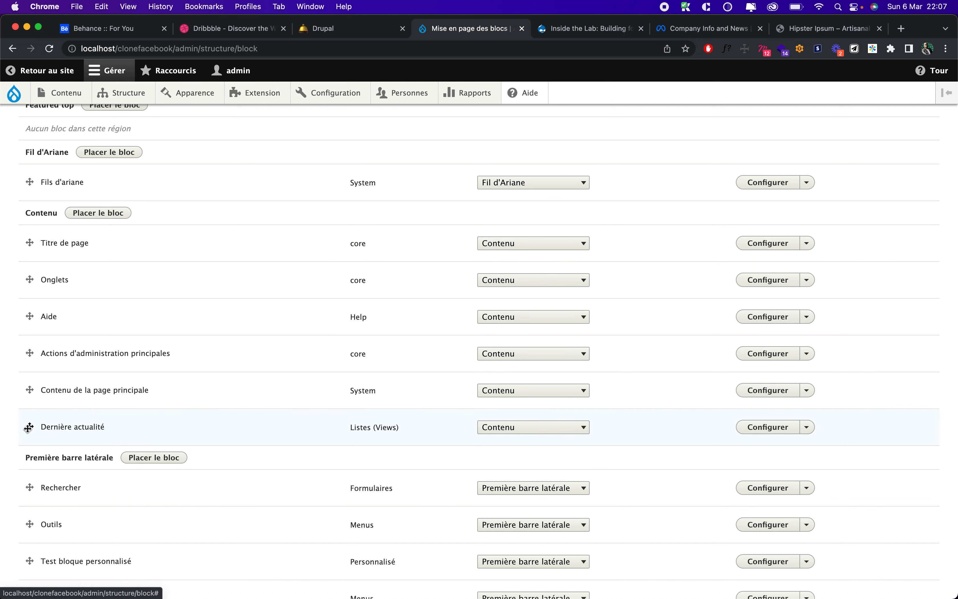
left_click_drag(27, 426, 21, 293)
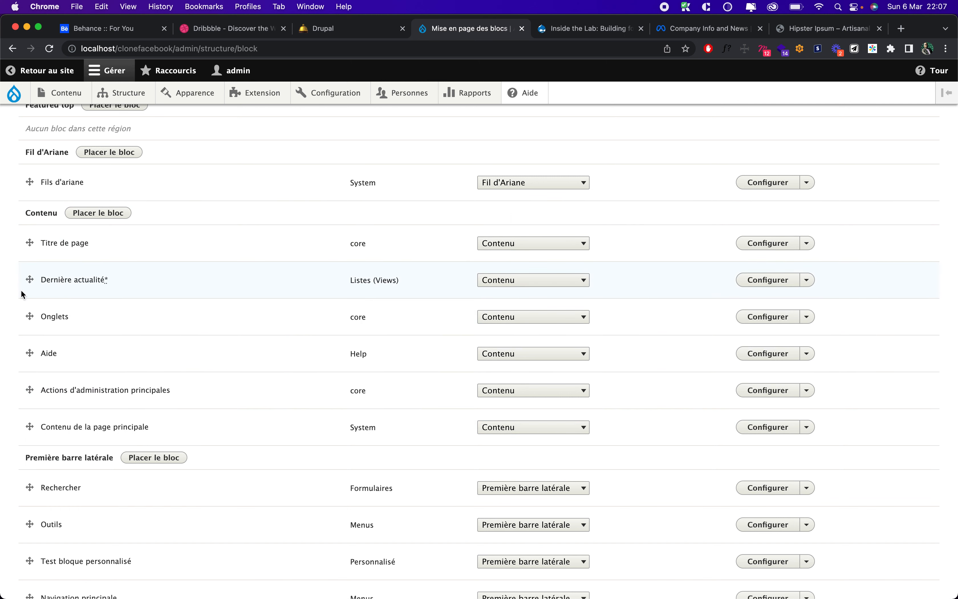
scroll(2, 426, "down", 3)
scroll(12, 475, "down", 10)
left_click(34, 537)
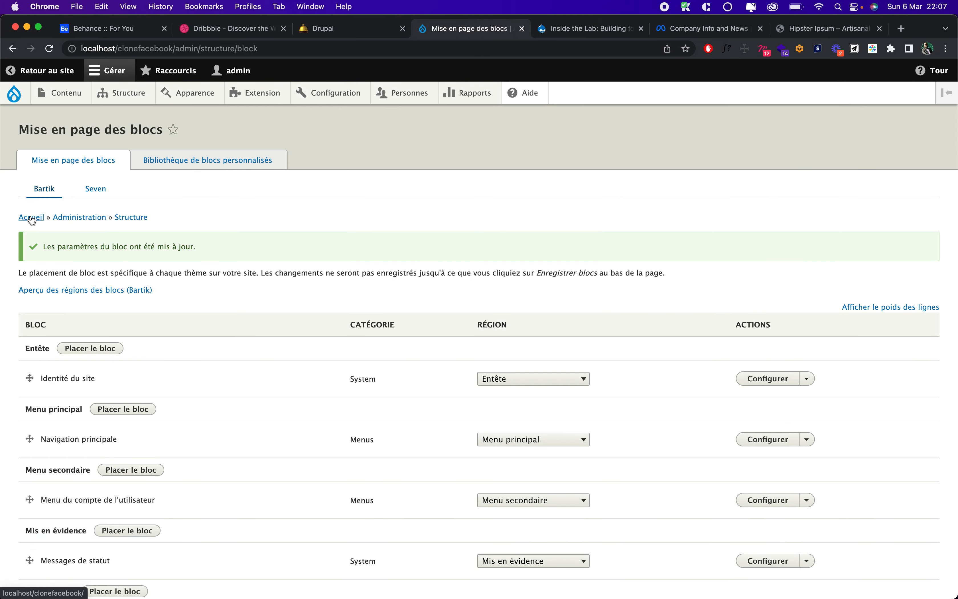
Check the position of the Posts block on the site's Nous contacter page
left_click(31, 217)
left_click(256, 190)
scroll(432, 337, "down", 15)
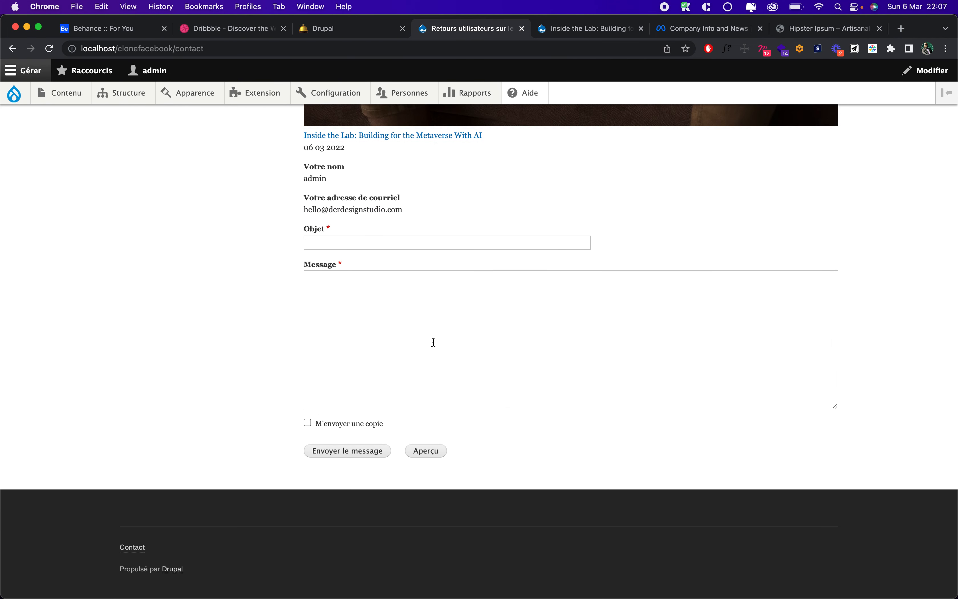
scroll(434, 342, "up", 15)
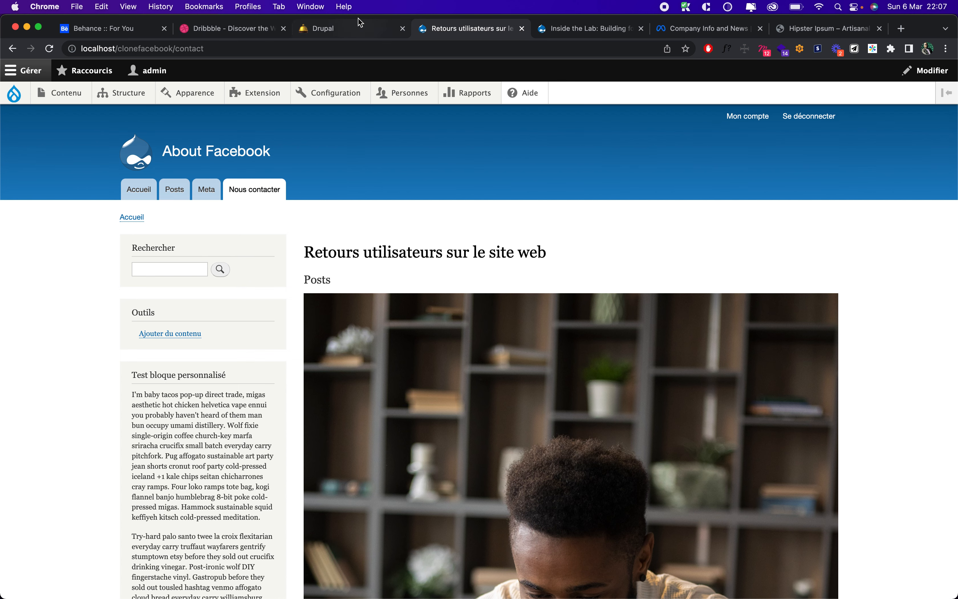
Switch to the Notion Drupal plan and review the user management, taxonomy and theming topics
left_click(332, 36)
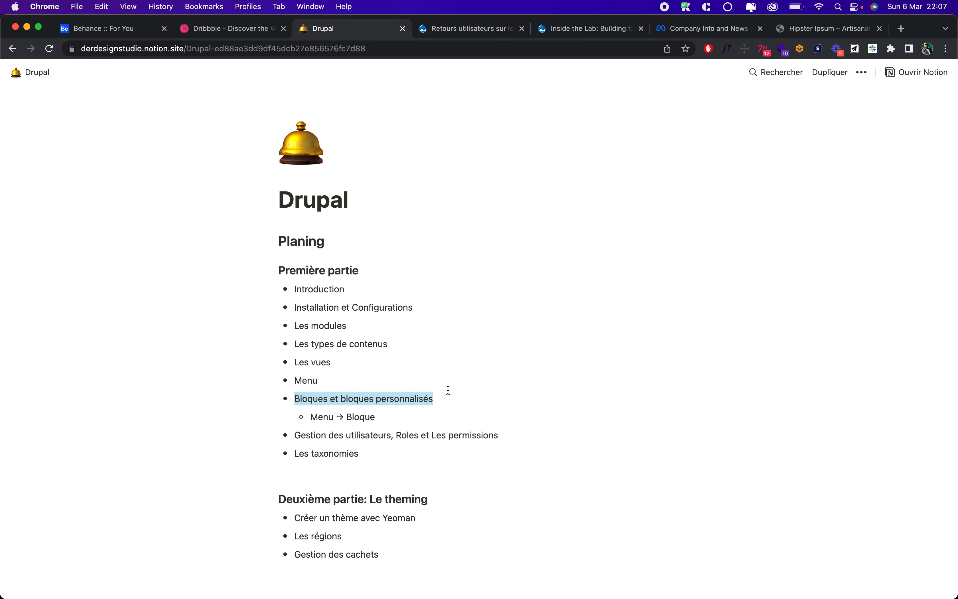
double_click(335, 436)
left_click(389, 442)
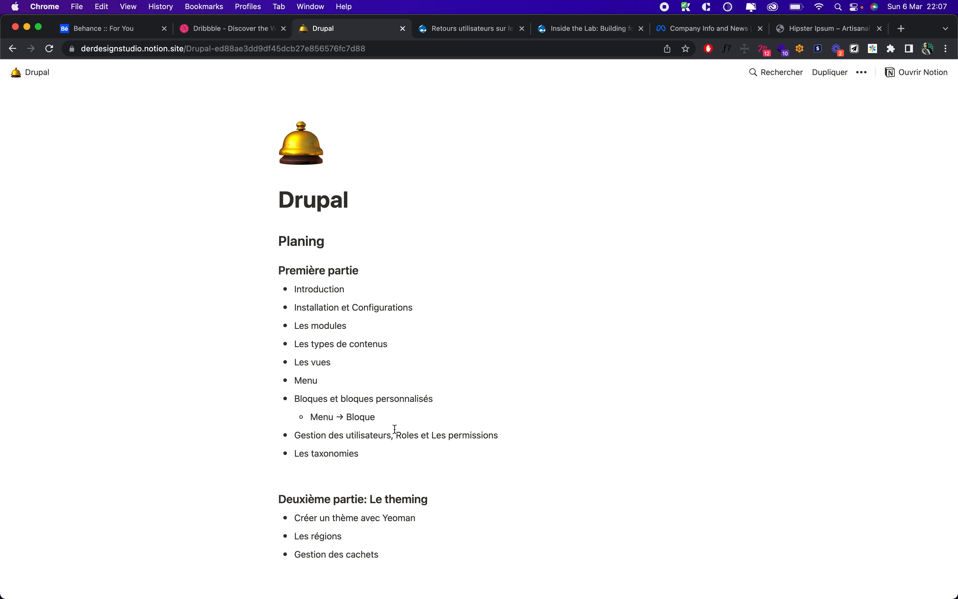
double_click(320, 454)
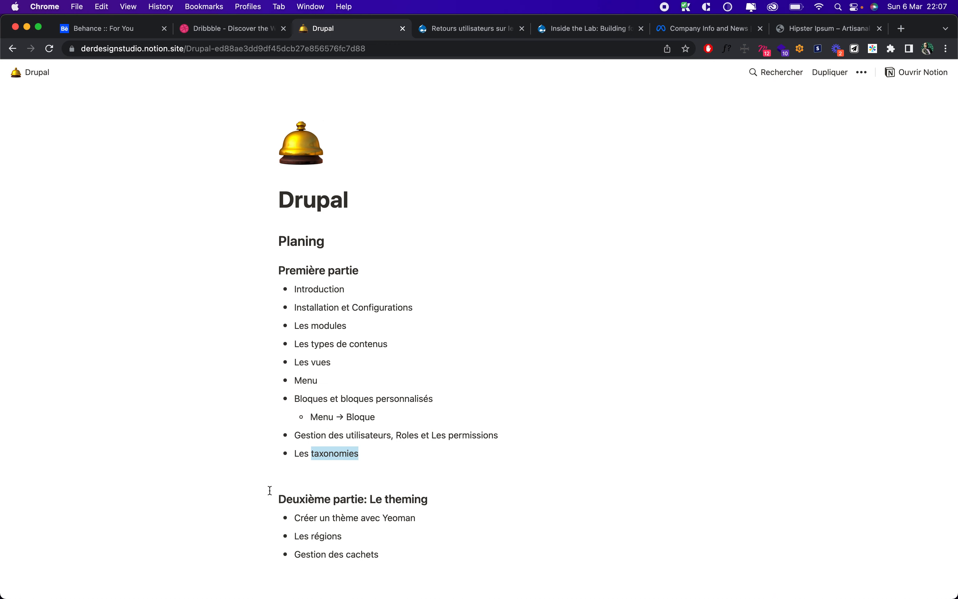
left_click_drag(270, 490, 430, 564)
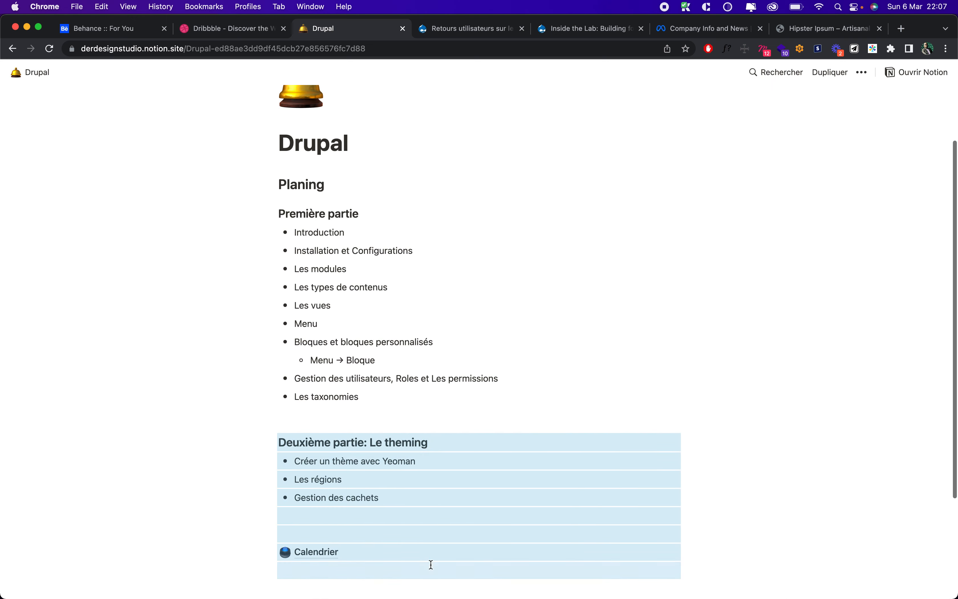
left_click(421, 458)
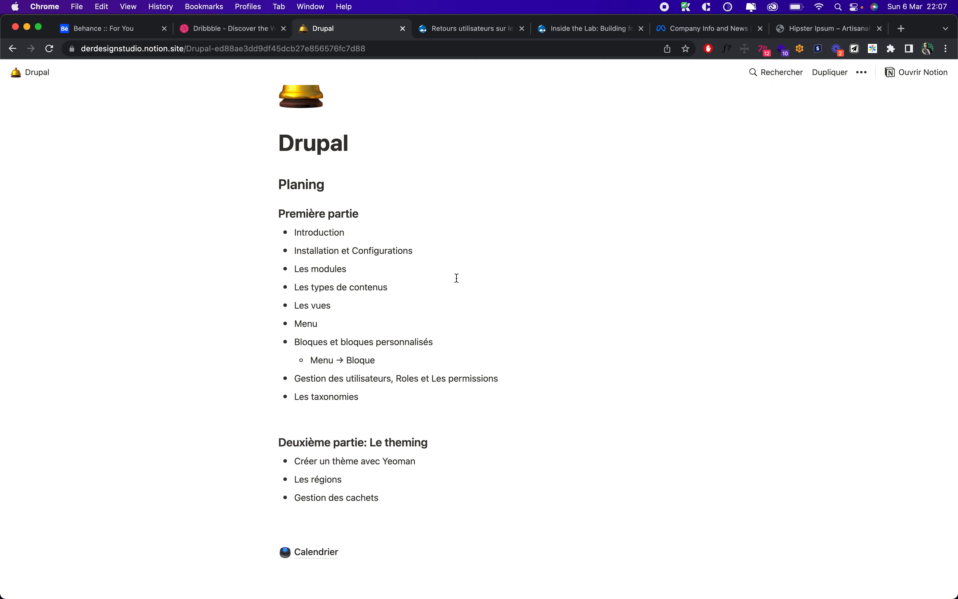
Switch to the about.facebook.com site and look over its home page from header to footer
left_click(679, 35)
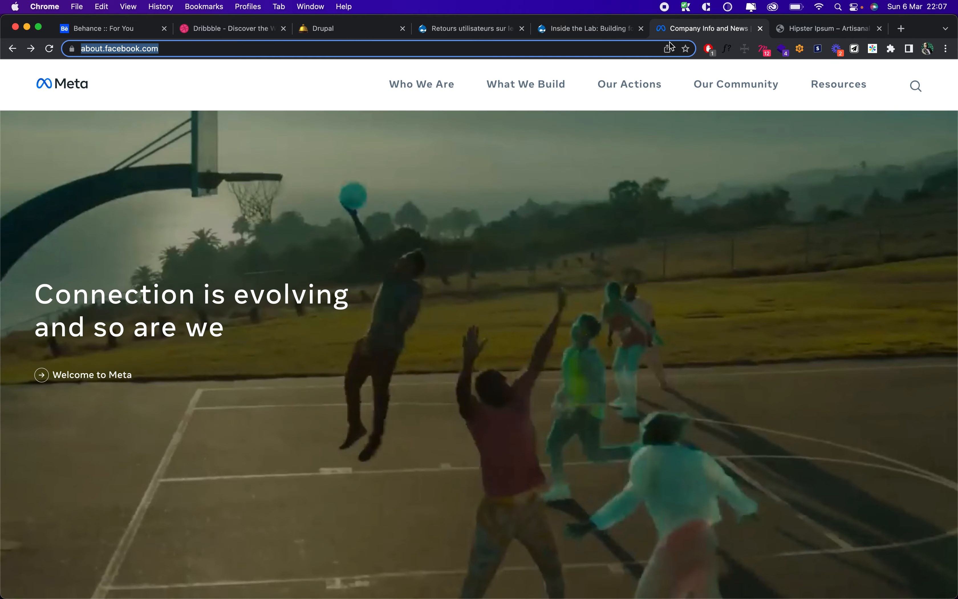
scroll(424, 222, "down", 15)
scroll(424, 219, "down", 20)
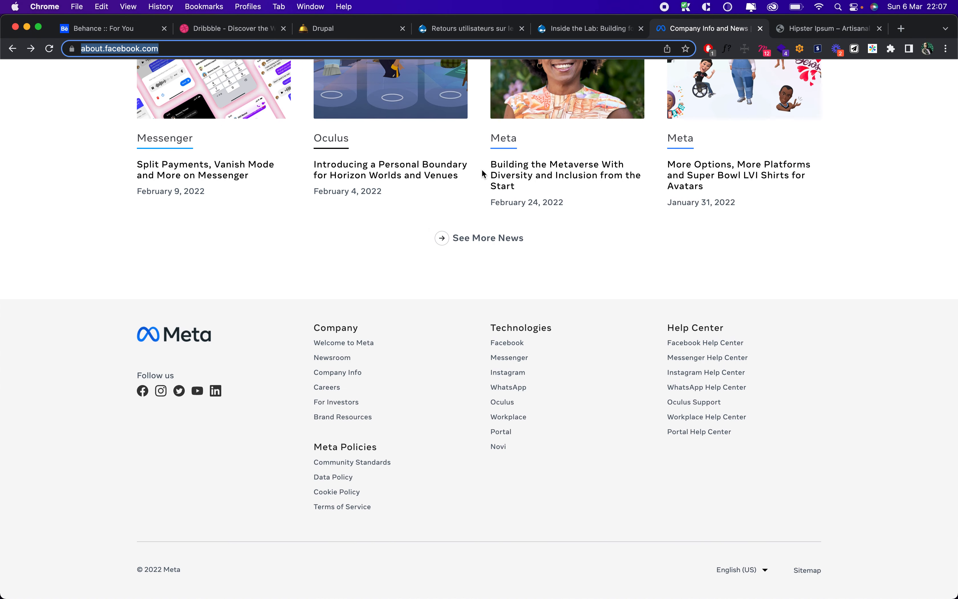
scroll(481, 169, "up", 20)
scroll(481, 169, "up", 10)
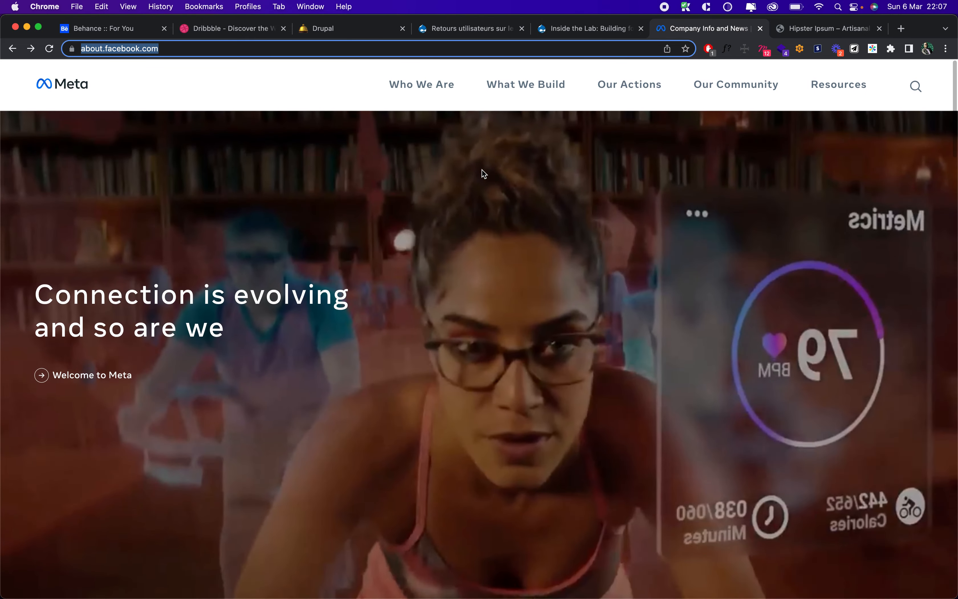